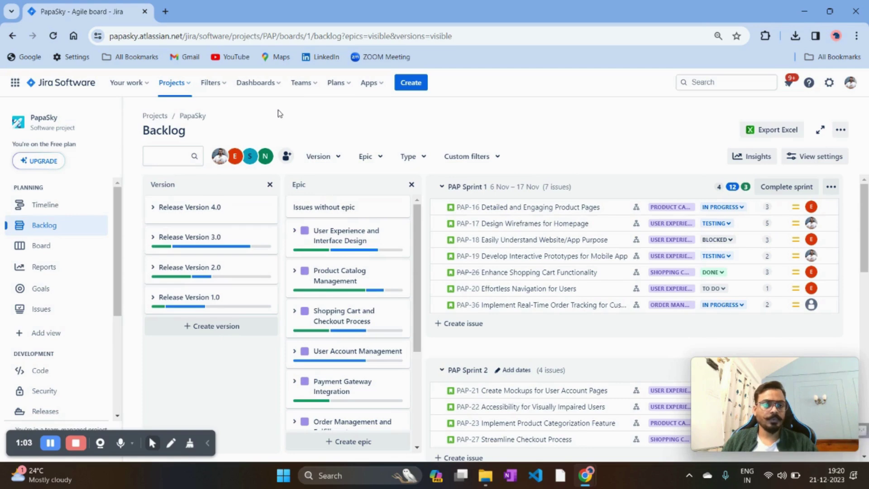
Open Confluence from the Jira app switcher in a new browser tab and switch to it
{"action": "left_click", "coordinate": [14, 82]}
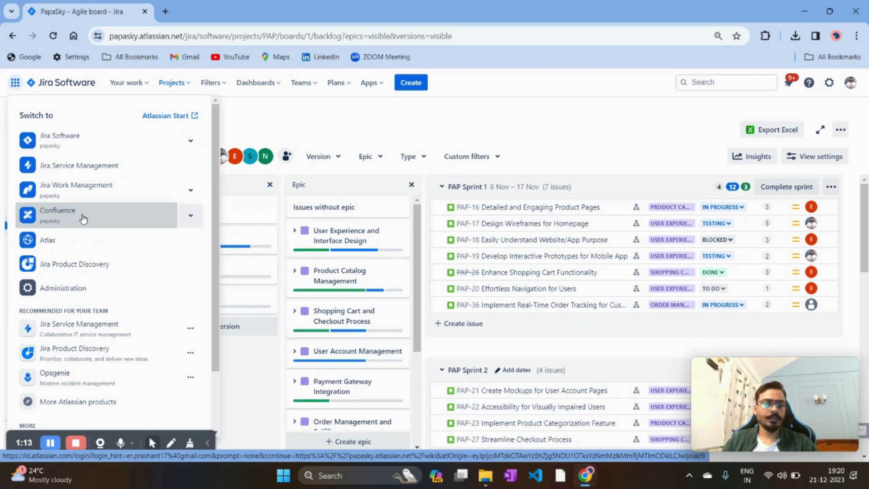
{"action": "right_click", "coordinate": [82, 219]}
{"action": "left_click", "coordinate": [117, 227]}
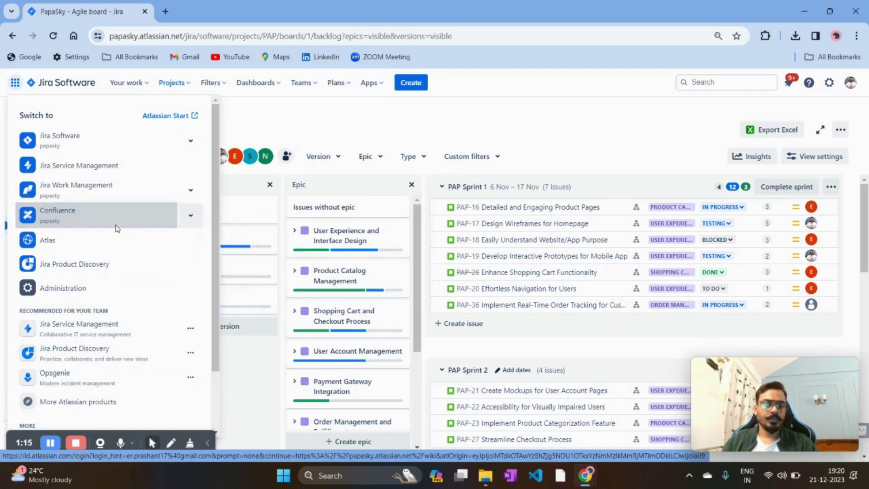
{"action": "left_click", "coordinate": [194, 12]}
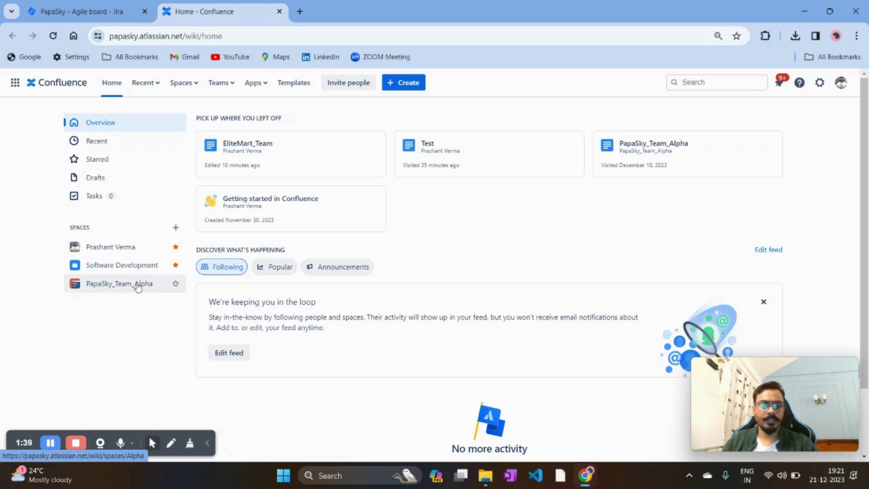
Start creating a new space based on the Documentation template and proceed to its details
{"action": "left_click", "coordinate": [176, 227]}
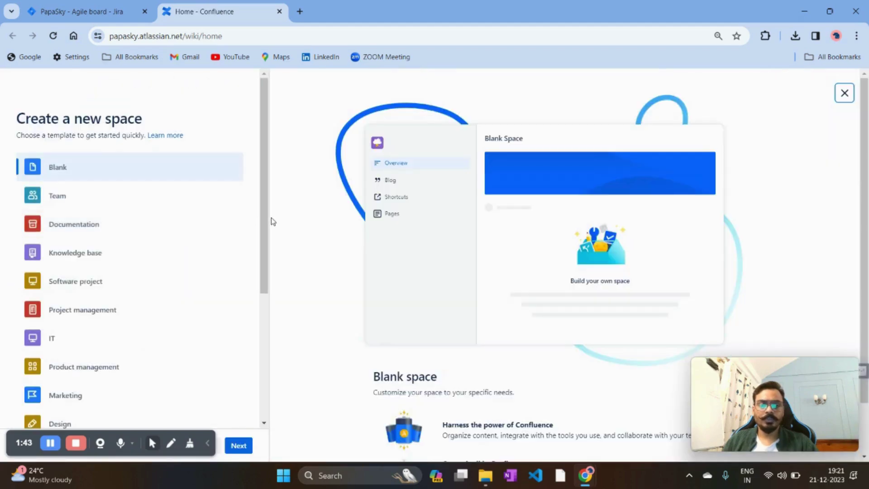
{"action": "scroll", "coordinate": [279, 227], "scroll_direction": "down", "scroll_amount": 1}
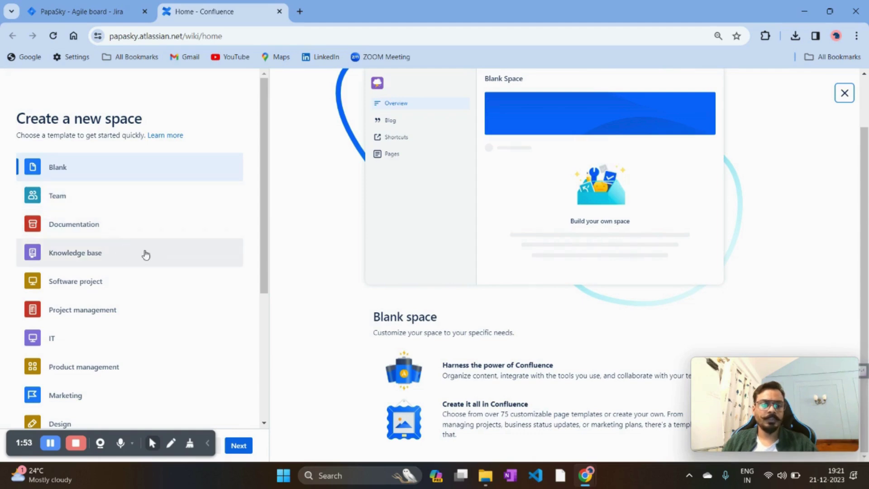
{"action": "scroll", "coordinate": [255, 273], "scroll_direction": "down", "scroll_amount": 1}
{"action": "scroll", "coordinate": [255, 273], "scroll_direction": "down", "scroll_amount": 1}
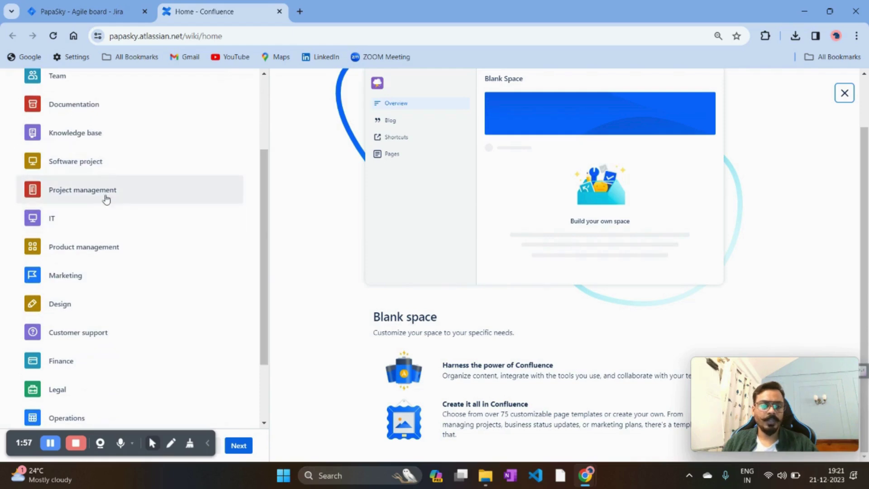
{"action": "scroll", "coordinate": [112, 257], "scroll_direction": "up", "scroll_amount": 2}
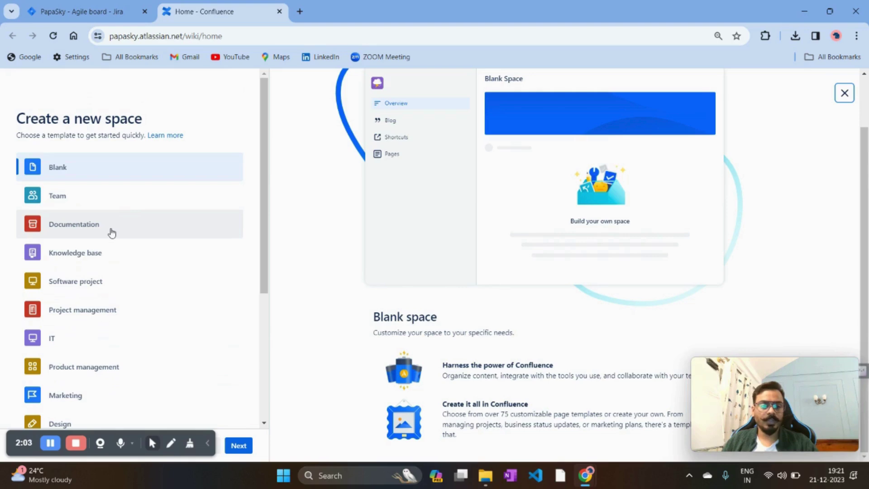
{"action": "left_click", "coordinate": [111, 233]}
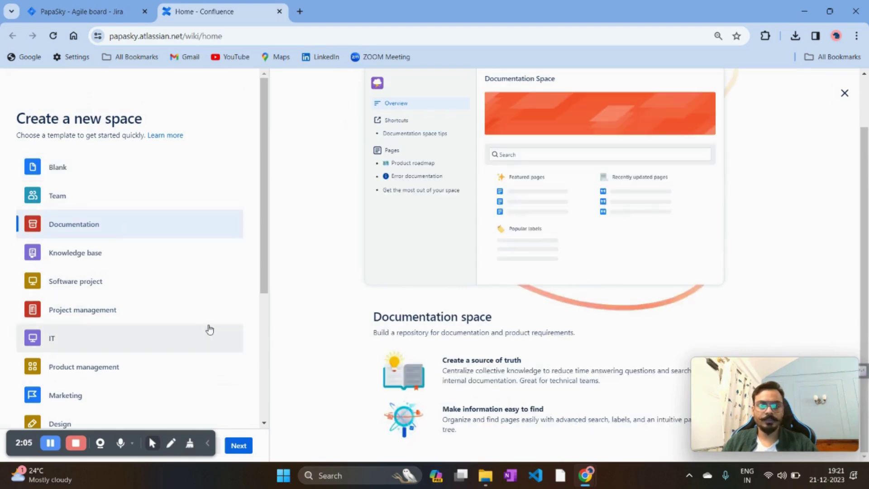
{"action": "left_click", "coordinate": [246, 449]}
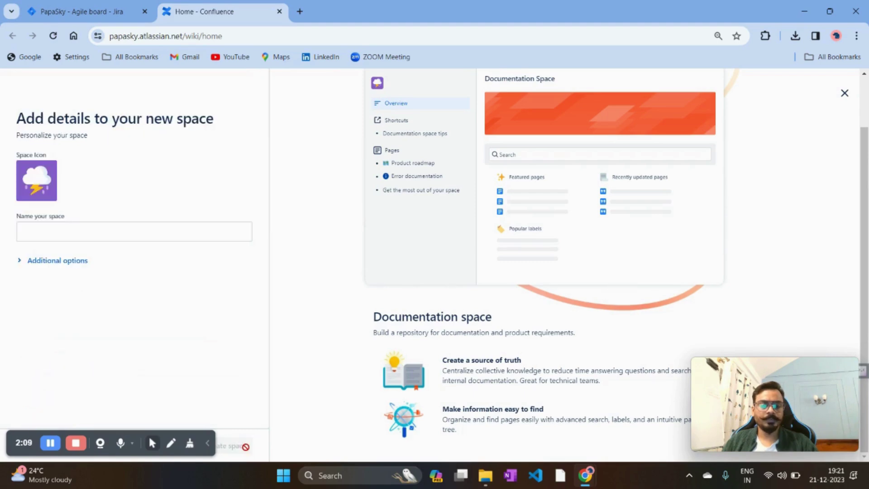
Name the new space PapaSky_Document_Repository and create it
{"action": "left_click", "coordinate": [82, 234]}
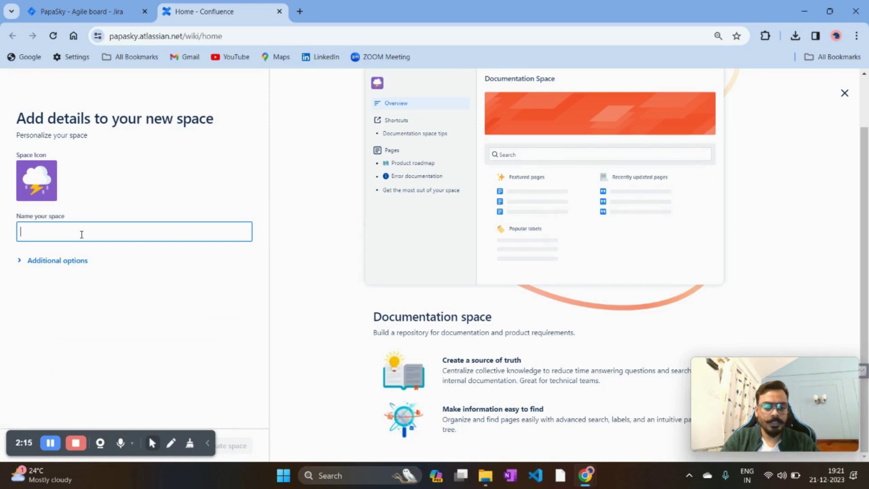
{"action": "type", "text": "Papa"}
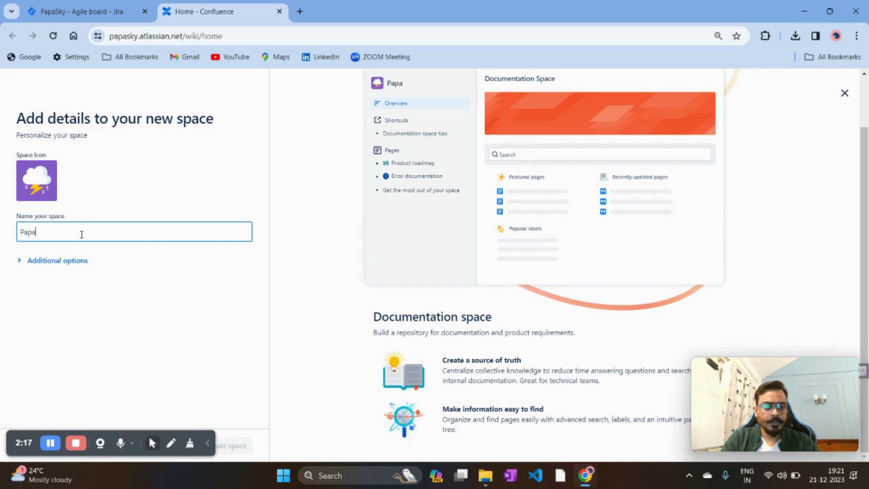
{"action": "type", "text": "Sky_"}
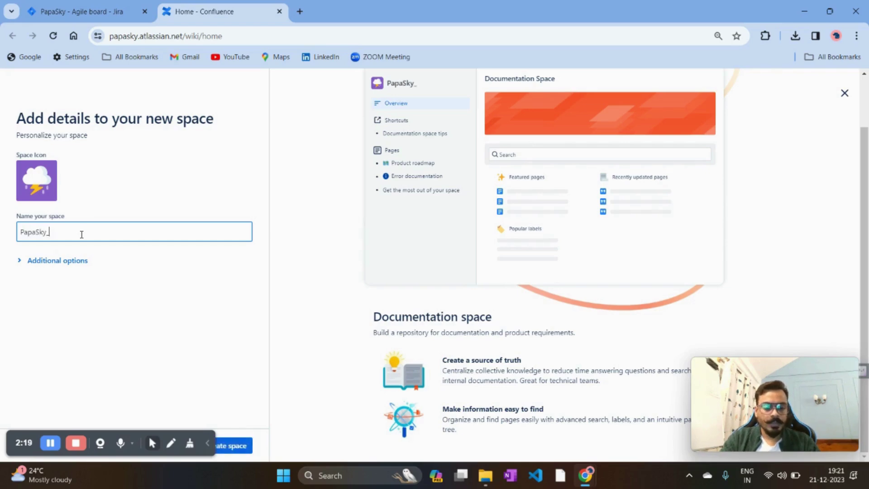
{"action": "type", "text": "Document"}
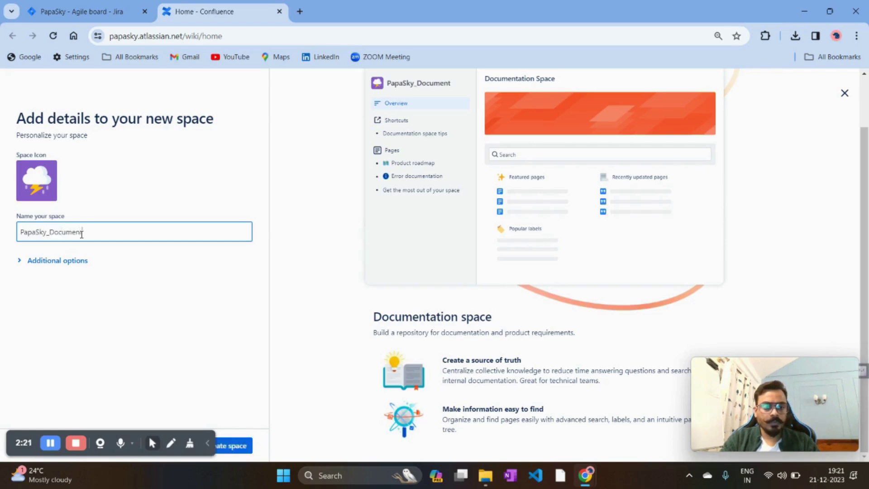
{"action": "type", "text": "_Rep"}
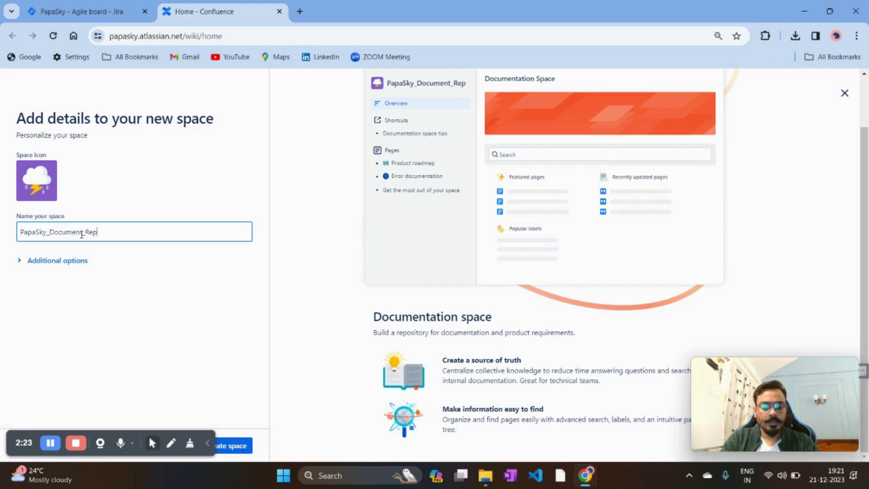
{"action": "type", "text": "ository"}
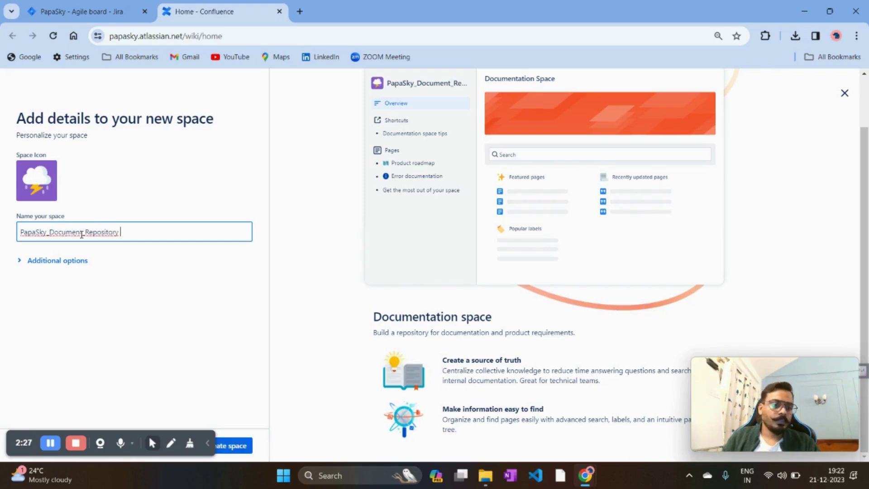
{"action": "right_click", "coordinate": [111, 232]}
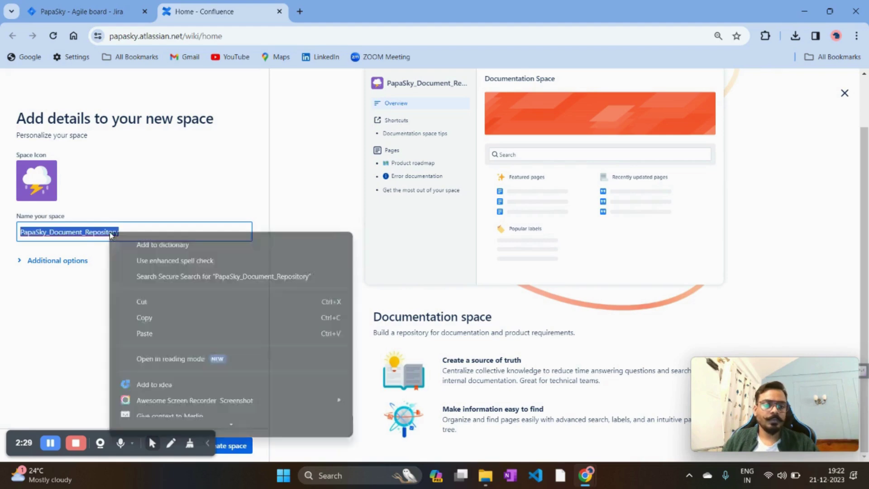
{"action": "left_click", "coordinate": [65, 299]}
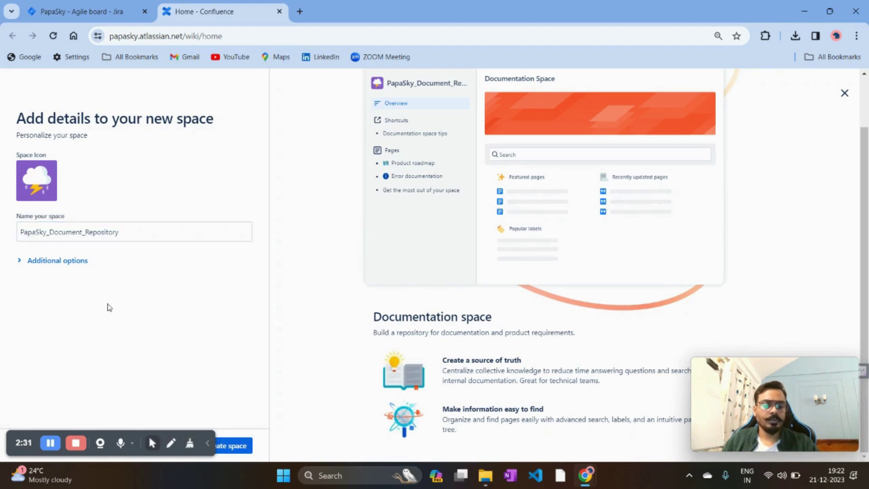
{"action": "left_click", "coordinate": [231, 446]}
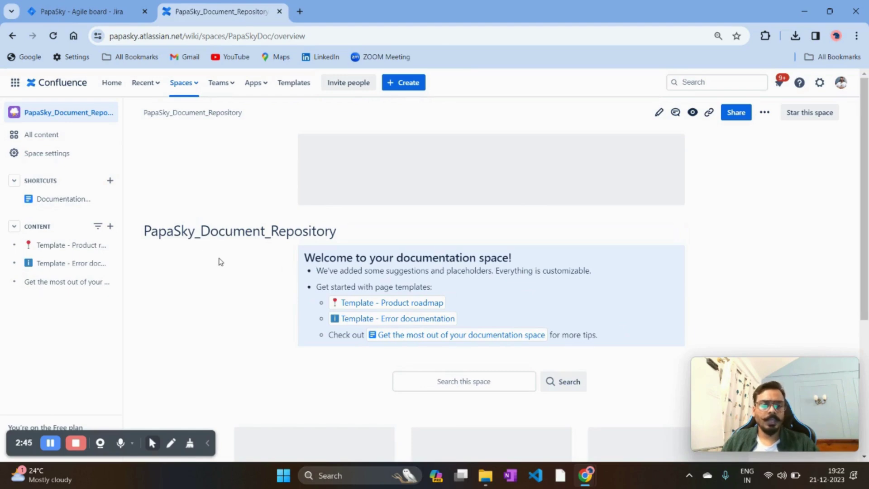
Create a new page in the PapaSky_Document_Repository space
{"action": "scroll", "coordinate": [220, 263], "scroll_direction": "down", "scroll_amount": 1}
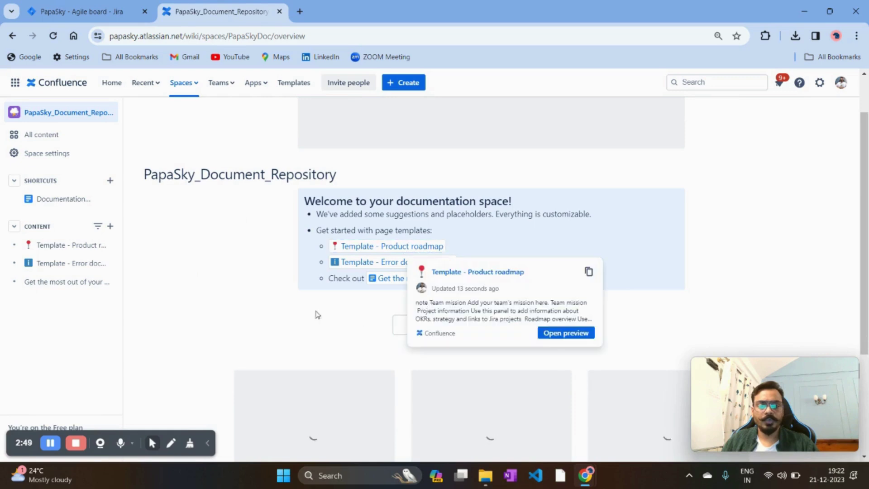
{"action": "scroll", "coordinate": [283, 295], "scroll_direction": "up", "scroll_amount": 1}
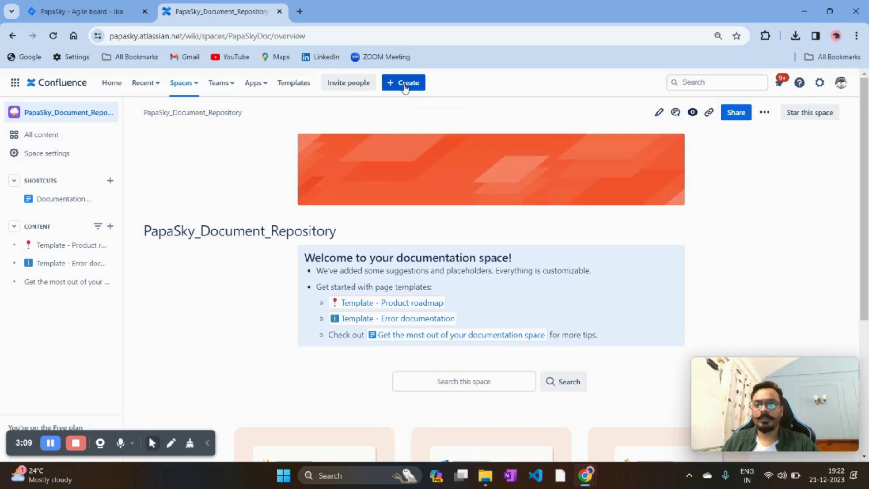
{"action": "left_click", "coordinate": [405, 87]}
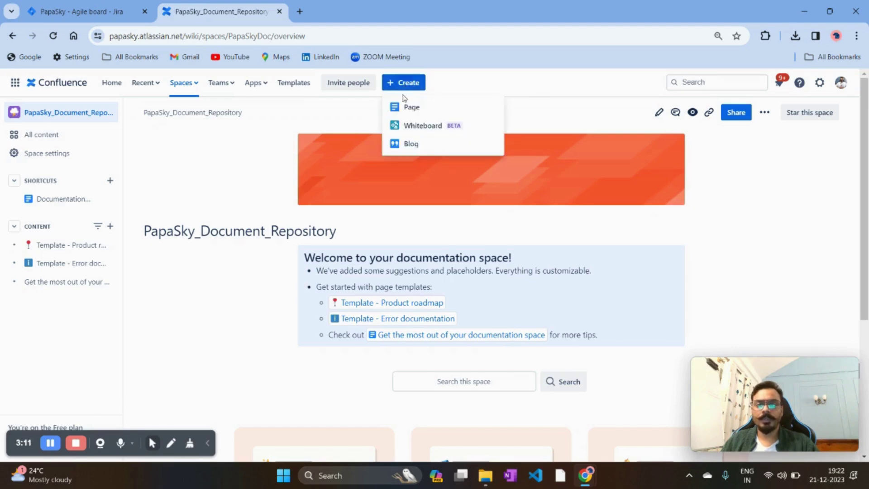
{"action": "left_click", "coordinate": [426, 112]}
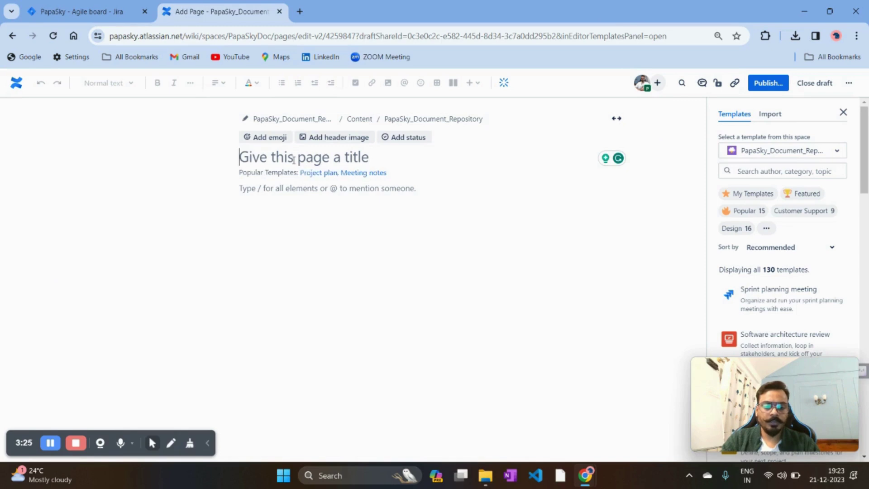
{"action": "type", "text": "Re"}
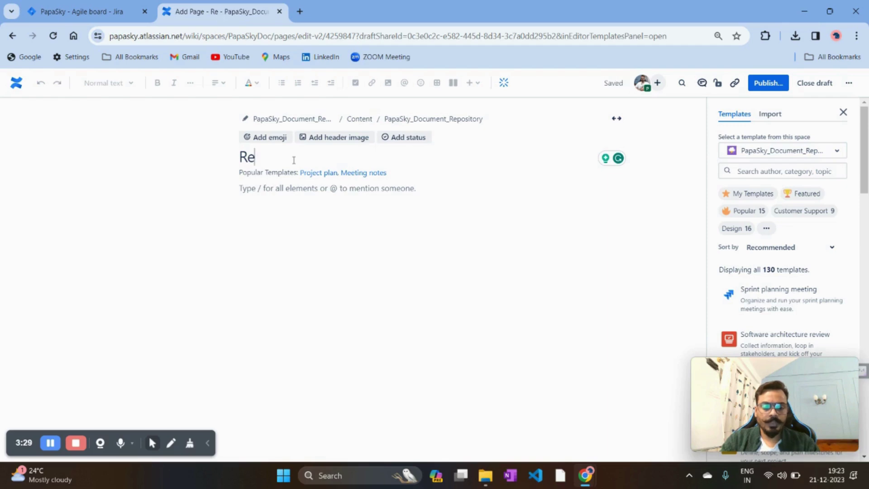
{"action": "type", "text": "t"}
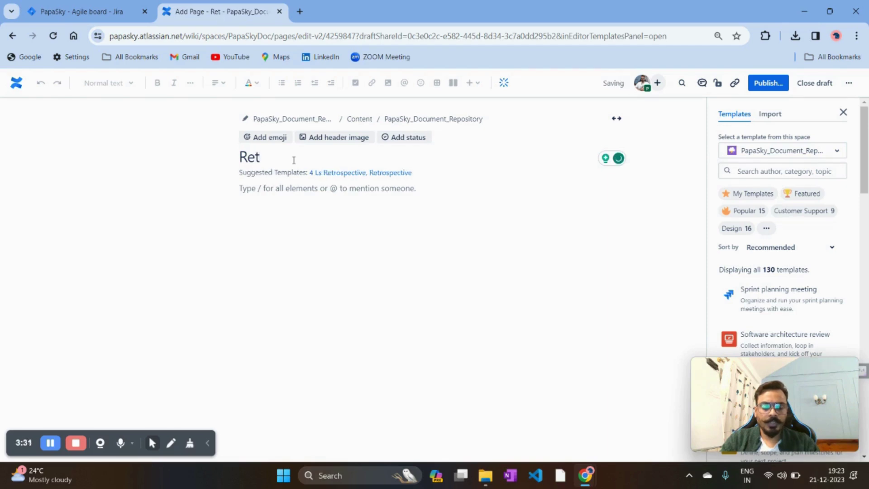
{"action": "type", "text": "rospection"}
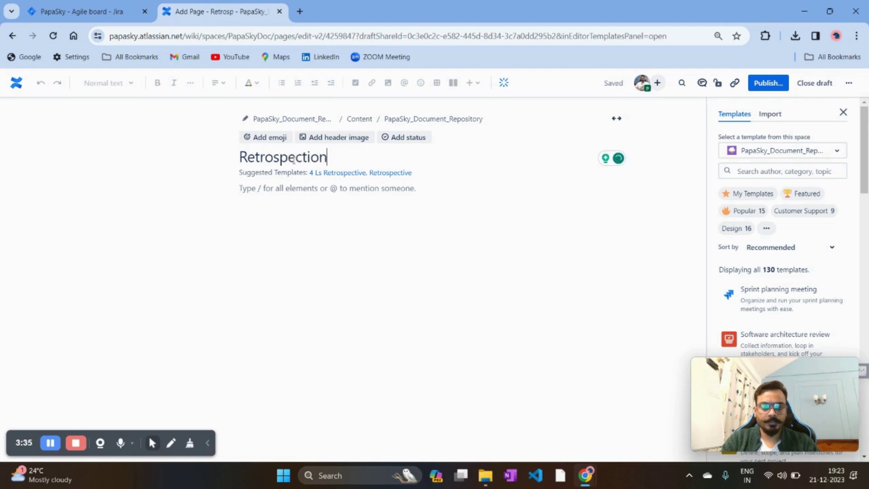
{"action": "type", "text": " for Sprint"}
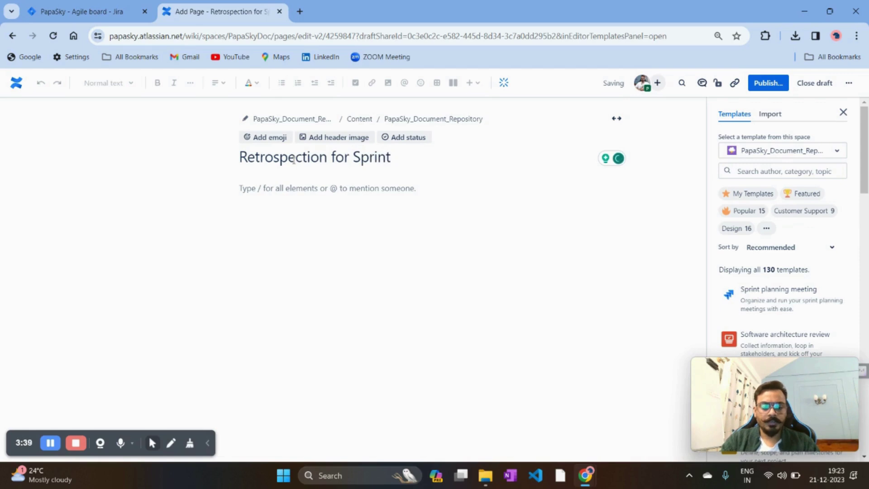
{"action": "type", "text": " 1"}
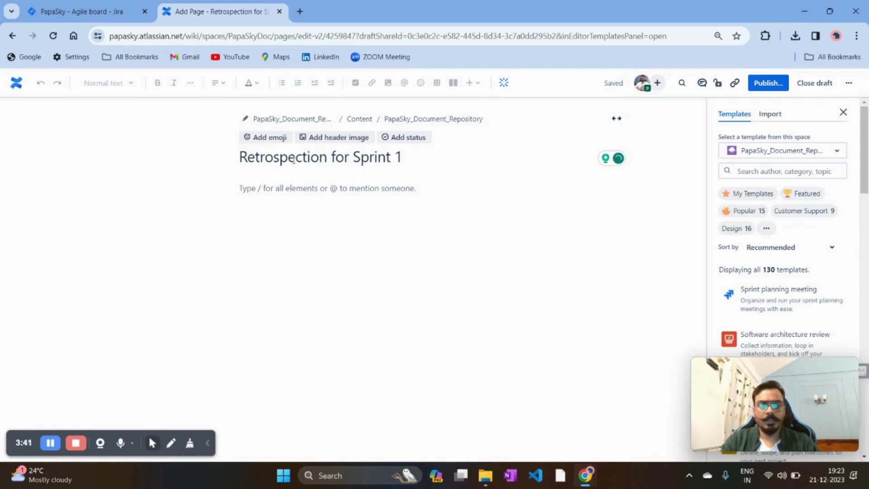
{"action": "key", "text": "BackSpace"}
{"action": "key", "text": "BackSpace"}
{"action": "key", "text": "BackSpace"}
{"action": "key", "text": "BackSpace"}
{"action": "key", "text": "BackSpace"}
{"action": "key", "text": "BackSpace"}
{"action": "key", "text": "BackSpace"}
{"action": "key", "text": "BackSpace"}
{"action": "key", "text": "BackSpace"}
{"action": "key", "text": "BackSpace"}
{"action": "key", "text": "BackSpace"}
{"action": "key", "text": "BackSpace"}
{"action": "key", "text": "BackSpace"}
{"action": "key", "text": "BackSpace"}
{"action": "key", "text": "BackSpace"}
{"action": "key", "text": "BackSpace"}
{"action": "key", "text": "BackSpace"}
{"action": "key", "text": "BackSpace"}
{"action": "key", "text": "BackSpace"}
{"action": "key", "text": "BackSpace"}
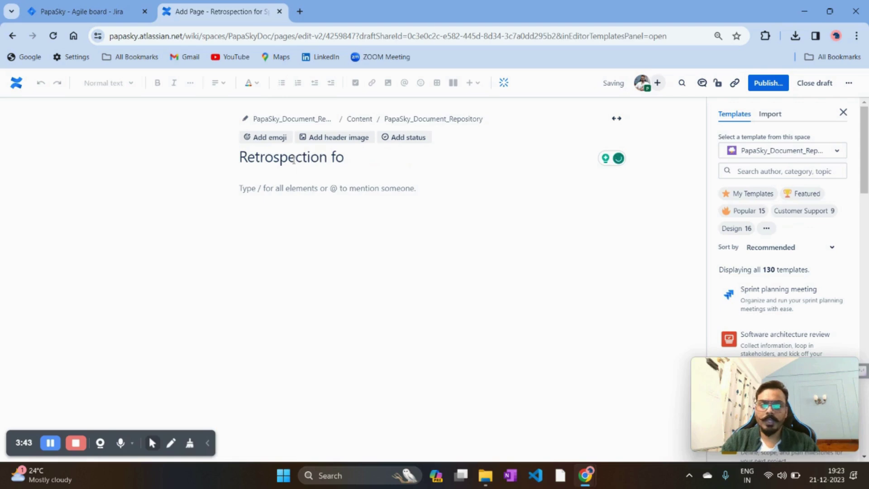
{"action": "key", "text": "BackSpace"}
{"action": "key", "text": "BackSpace"}
{"action": "key", "text": "BackSpace"}
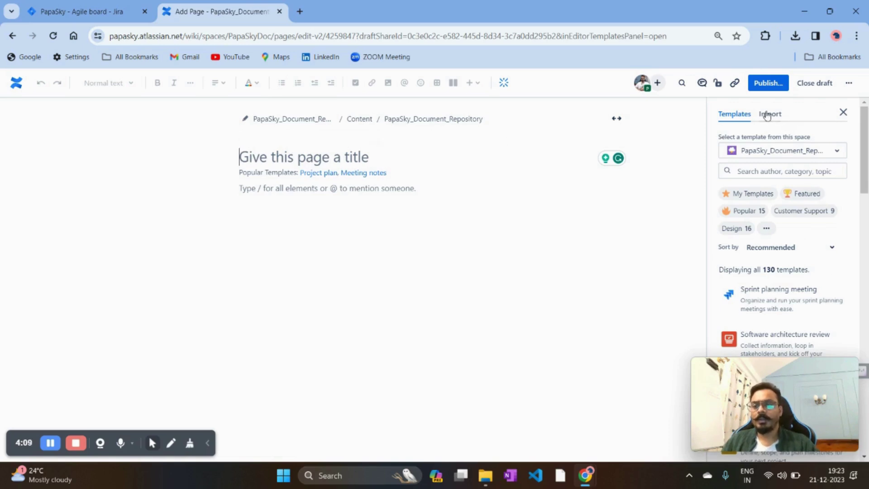
Browse the page templates, search them for "retr", and apply the Retrospective template to the new page
{"action": "left_click_drag", "start_coordinate": [837, 374], "coordinate": [166, 365]}
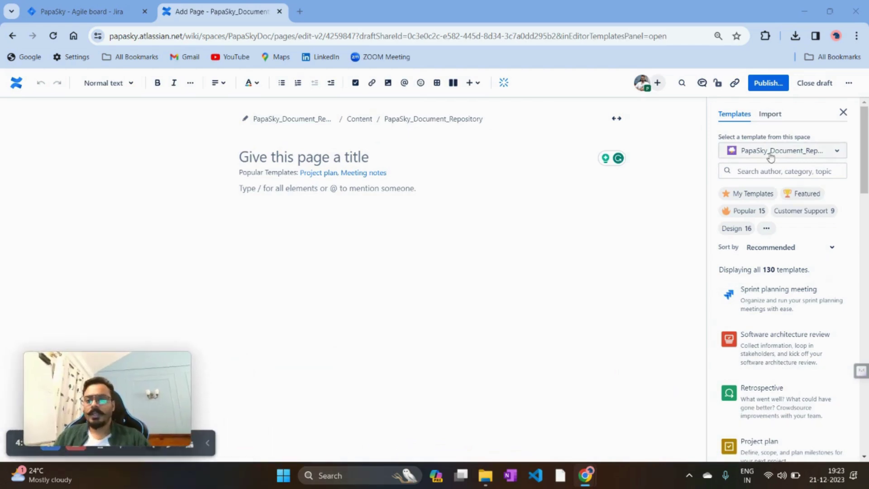
{"action": "scroll", "coordinate": [775, 199], "scroll_direction": "down", "scroll_amount": 5}
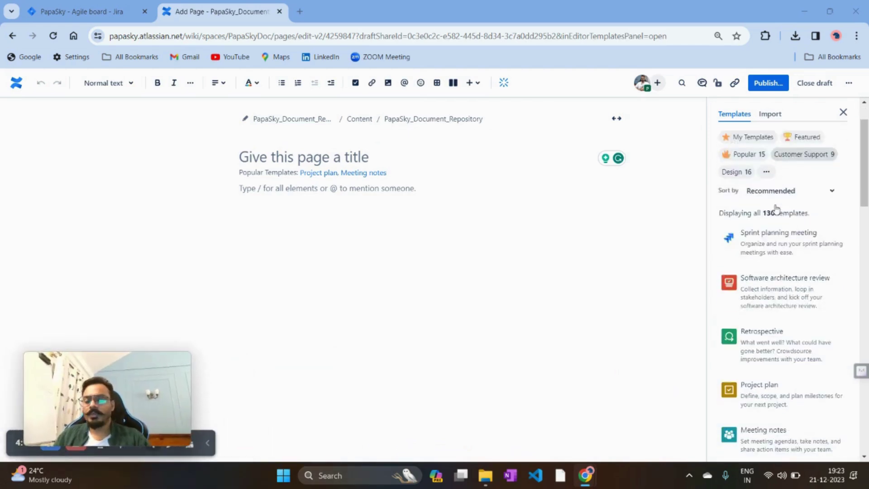
{"action": "scroll", "coordinate": [776, 209], "scroll_direction": "down", "scroll_amount": 10}
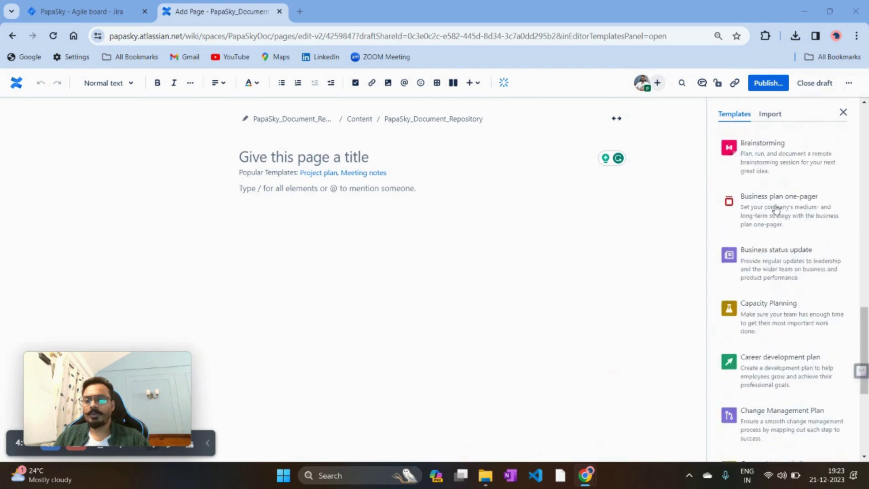
{"action": "scroll", "coordinate": [776, 209], "scroll_direction": "up", "scroll_amount": 8}
{"action": "scroll", "coordinate": [775, 209], "scroll_direction": "up", "scroll_amount": 2}
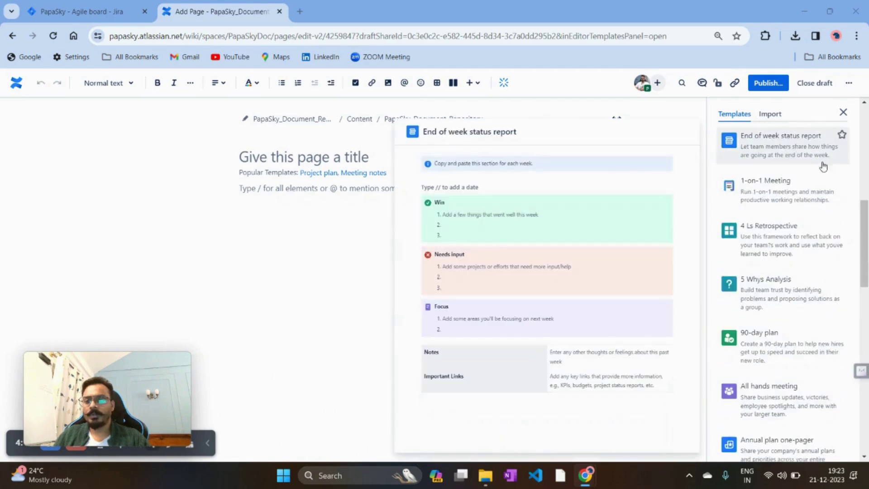
{"action": "scroll", "coordinate": [865, 239], "scroll_direction": "up", "scroll_amount": 9}
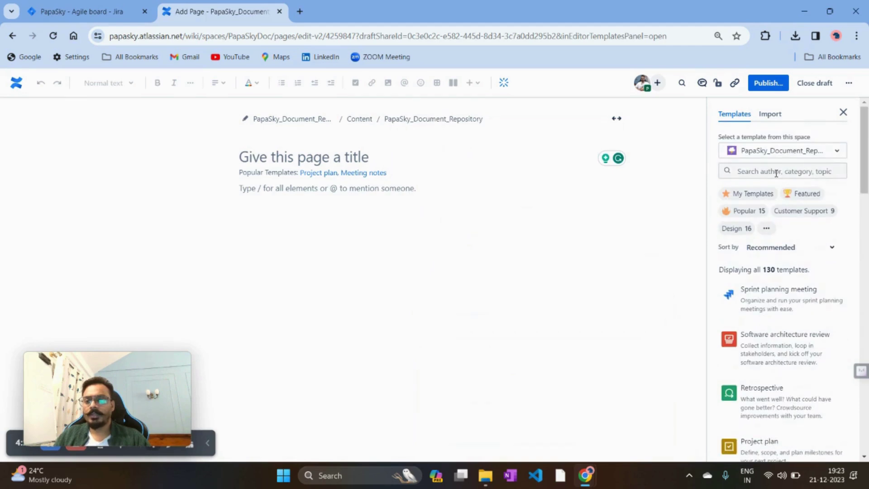
{"action": "left_click", "coordinate": [776, 174]}
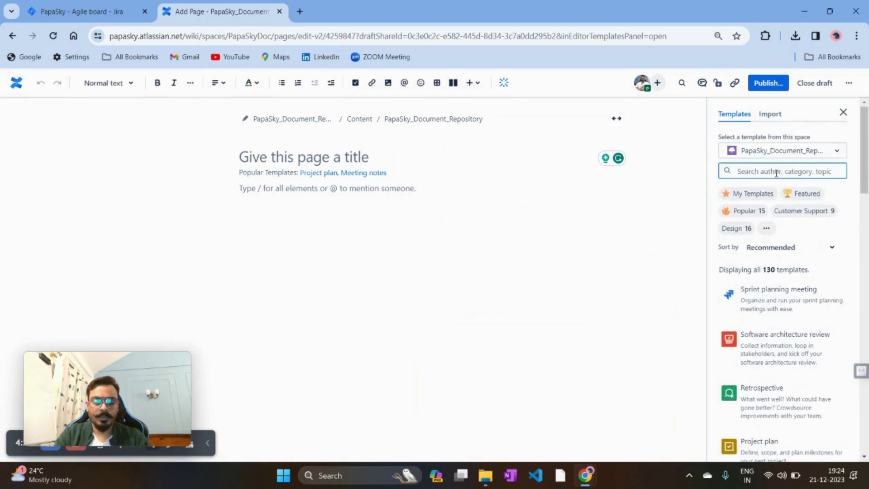
{"action": "type", "text": "retr"}
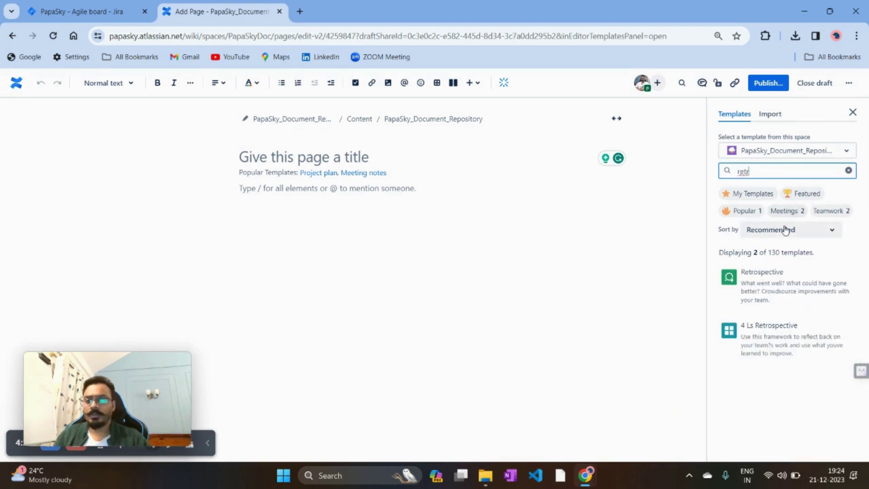
{"action": "mouse_move", "coordinate": [780, 286]}
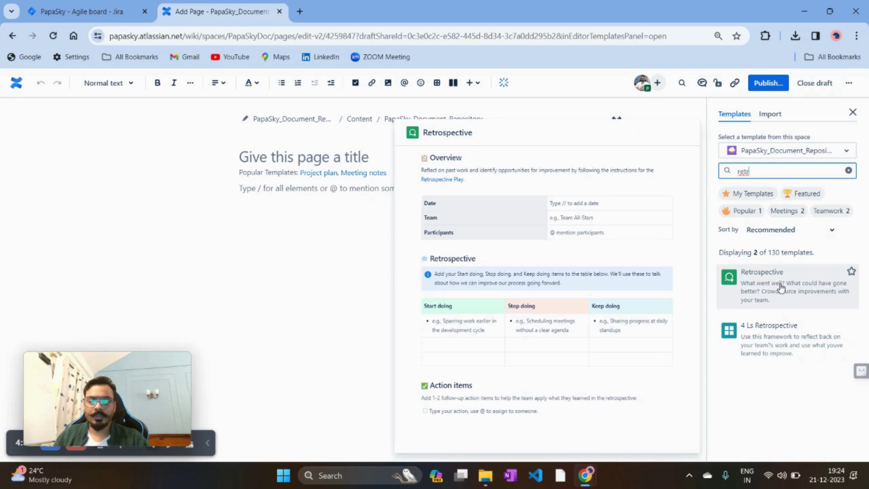
{"action": "mouse_move", "coordinate": [793, 340]}
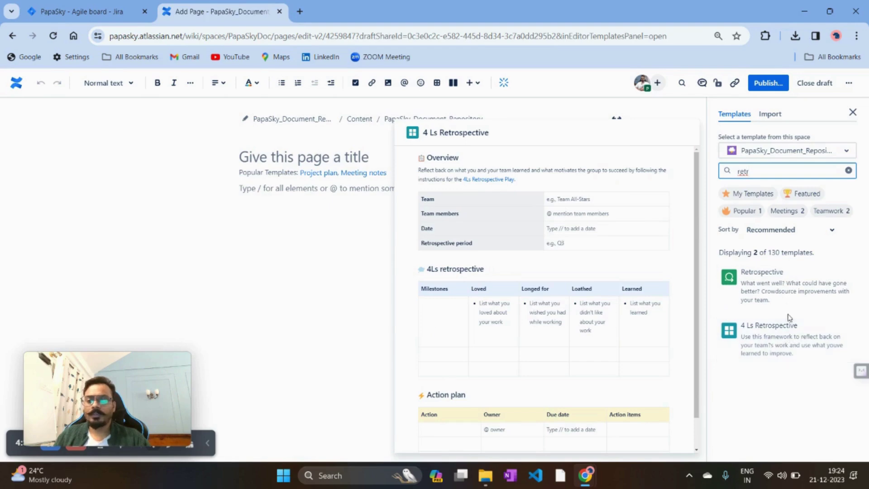
{"action": "left_click", "coordinate": [777, 279]}
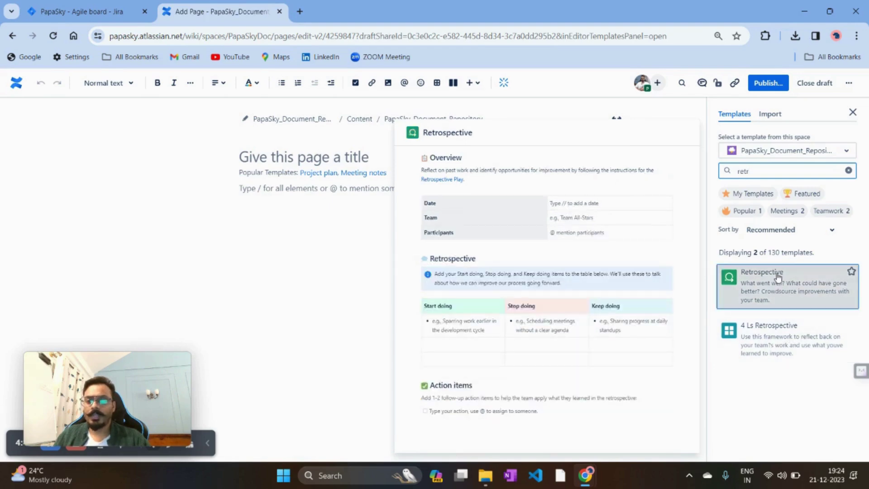
{"action": "mouse_move", "coordinate": [152, 353]}
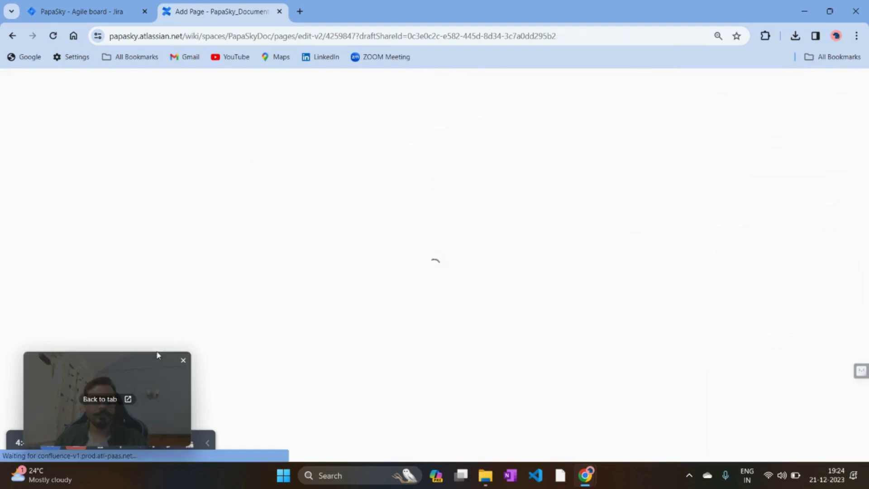
{"action": "left_click_drag", "start_coordinate": [149, 358], "coordinate": [817, 380]}
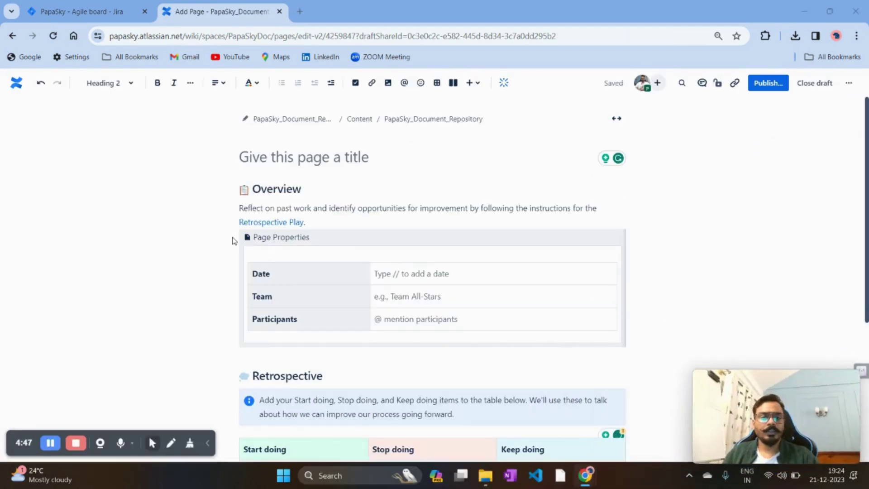
Enter 21/12/23 as the date in the Page Properties table of the Overview section
{"action": "scroll", "coordinate": [231, 237], "scroll_direction": "down", "scroll_amount": 1}
{"action": "scroll", "coordinate": [202, 237], "scroll_direction": "down", "scroll_amount": 1}
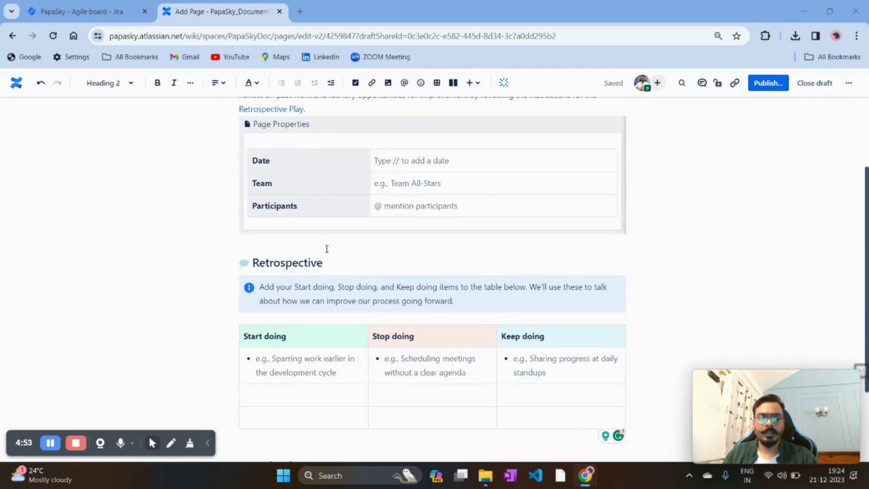
{"action": "scroll", "coordinate": [326, 249], "scroll_direction": "down", "scroll_amount": 2}
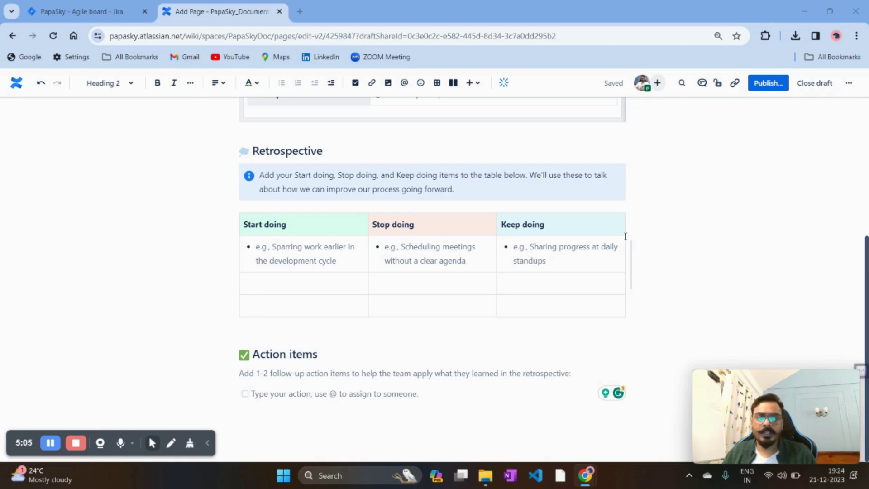
{"action": "scroll", "coordinate": [626, 236], "scroll_direction": "up", "scroll_amount": 3}
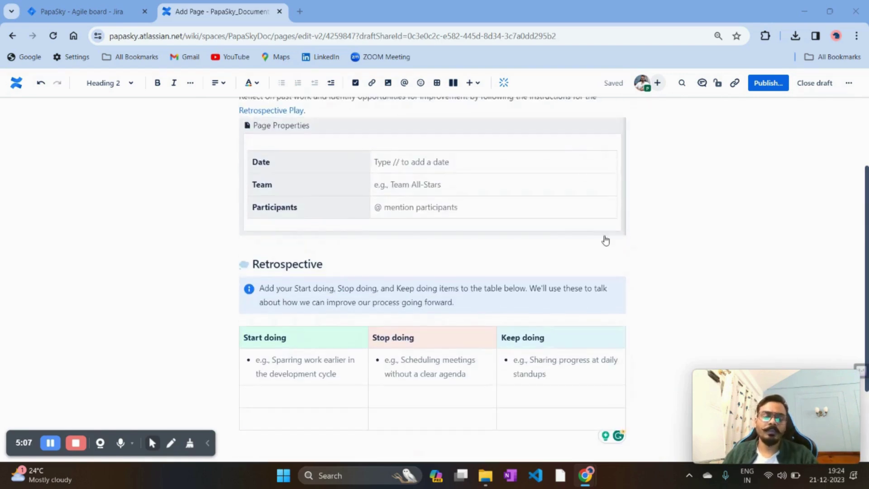
{"action": "scroll", "coordinate": [522, 223], "scroll_direction": "up", "scroll_amount": 1}
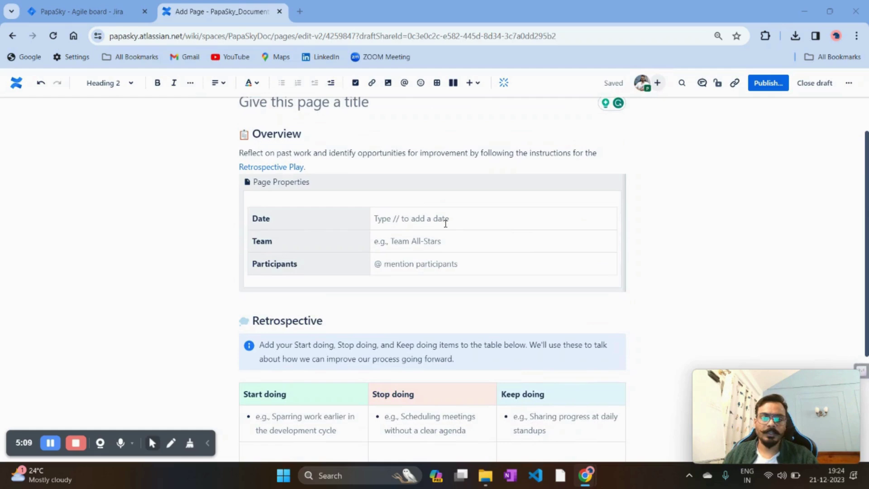
{"action": "left_click", "coordinate": [388, 218]}
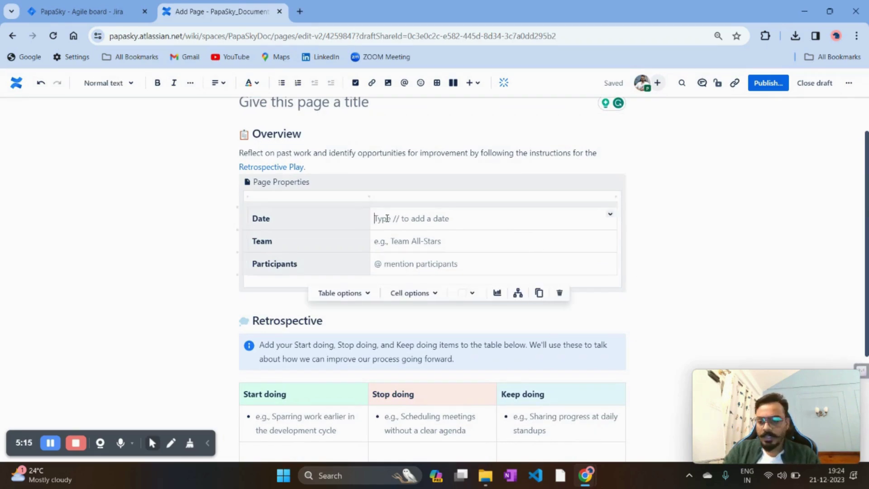
{"action": "type", "text": "2"}
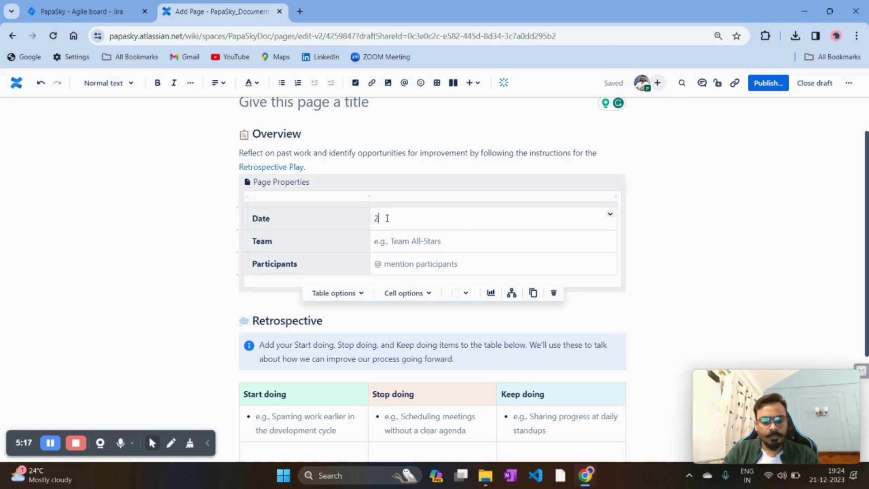
{"action": "type", "text": "1/12/"}
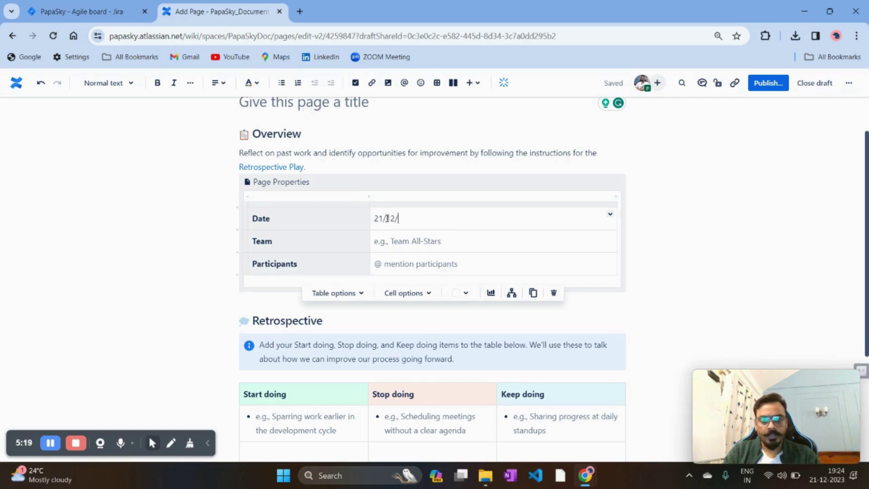
{"action": "type", "text": "23"}
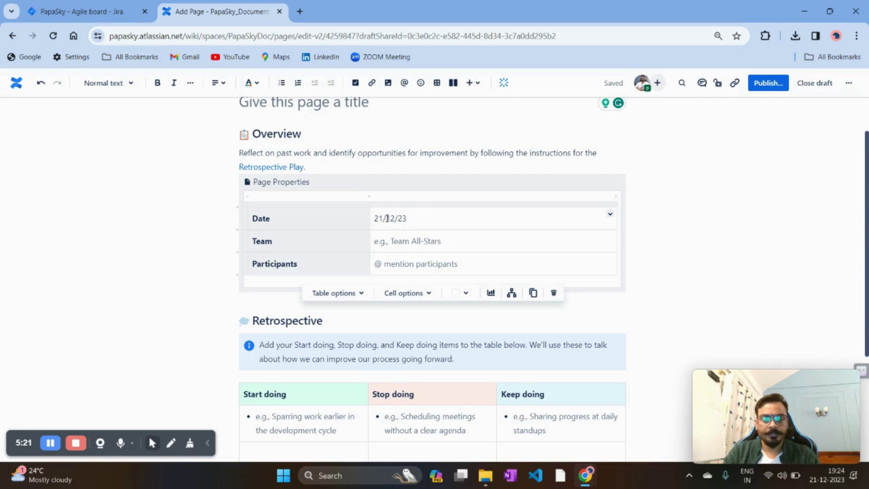
Mention PapaSky Team in both the Team and Participants rows of the Page Properties table
{"action": "left_click", "coordinate": [400, 241]}
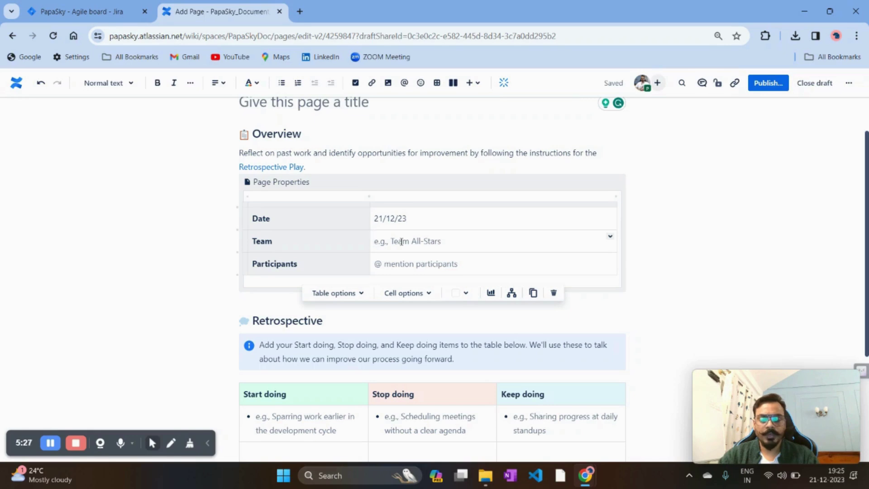
{"action": "type", "text": "@"}
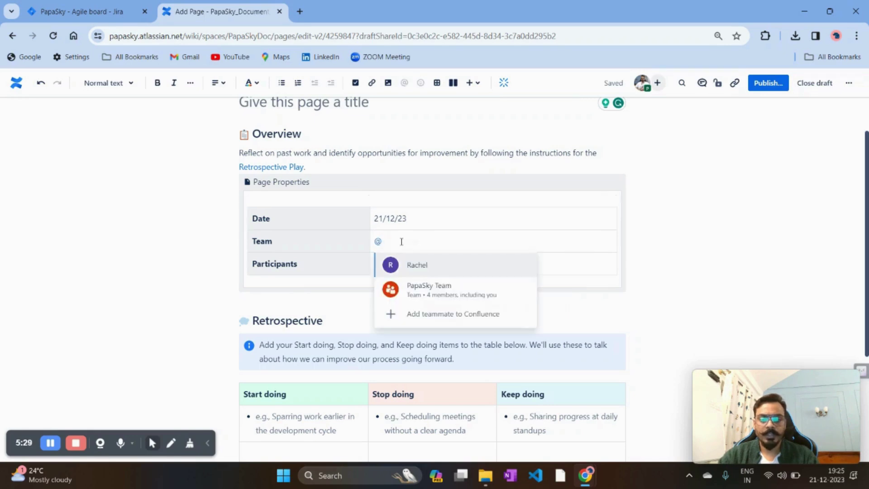
{"action": "left_click", "coordinate": [455, 291]}
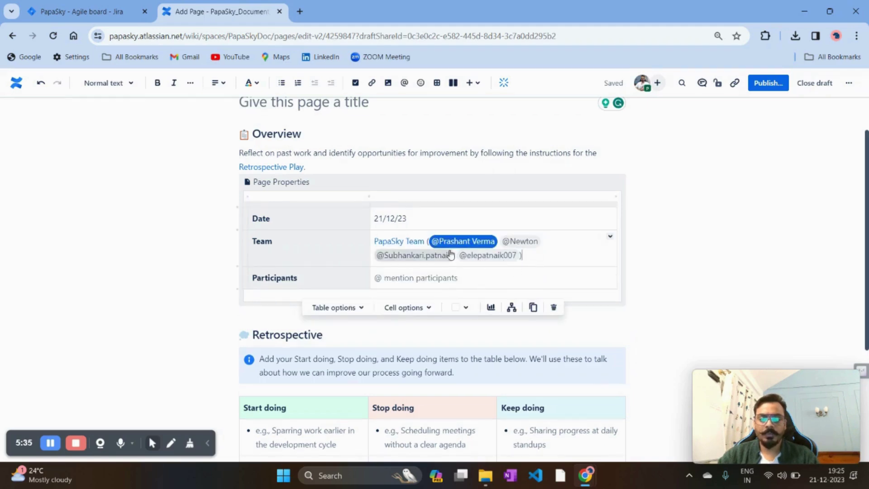
{"action": "left_click", "coordinate": [610, 237]}
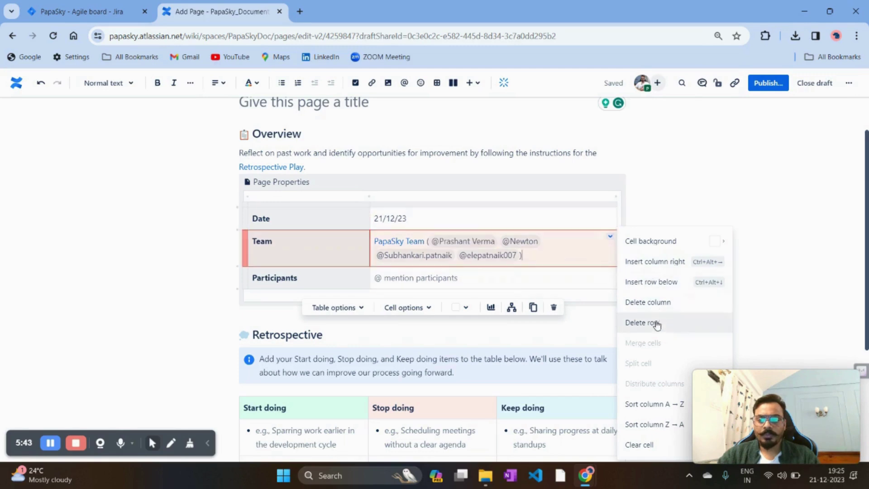
{"action": "left_click", "coordinate": [525, 277]}
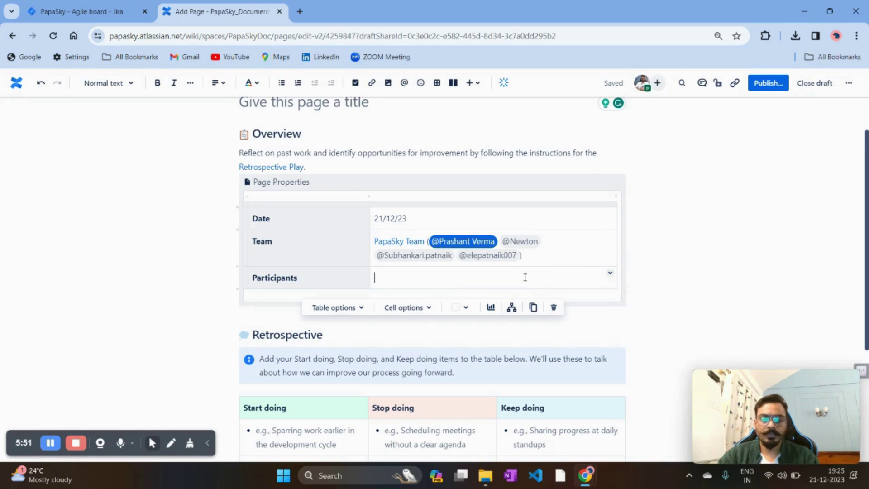
{"action": "type", "text": "@"}
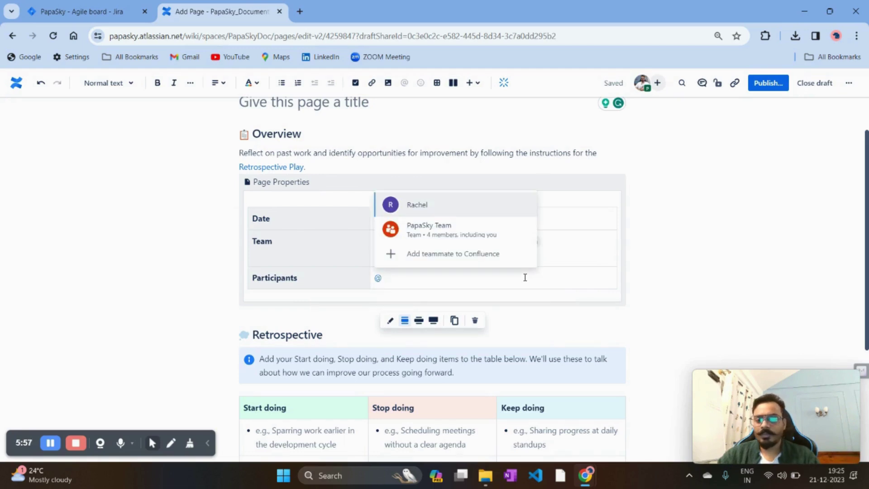
{"action": "left_click", "coordinate": [463, 227]}
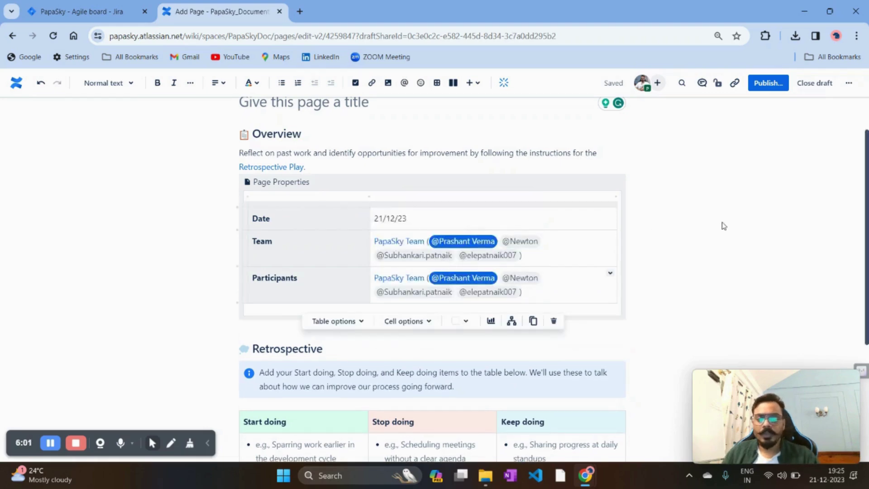
Rename the Start doing column header in the Retrospective table to "What went wrong in last sprint ?"
{"action": "scroll", "coordinate": [722, 226], "scroll_direction": "down", "scroll_amount": 1}
{"action": "scroll", "coordinate": [722, 227], "scroll_direction": "down", "scroll_amount": 3}
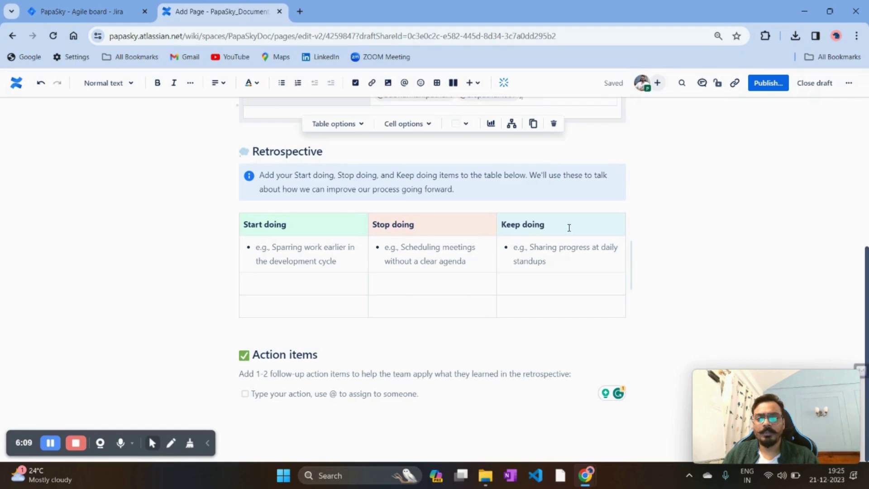
{"action": "left_click", "coordinate": [311, 225]}
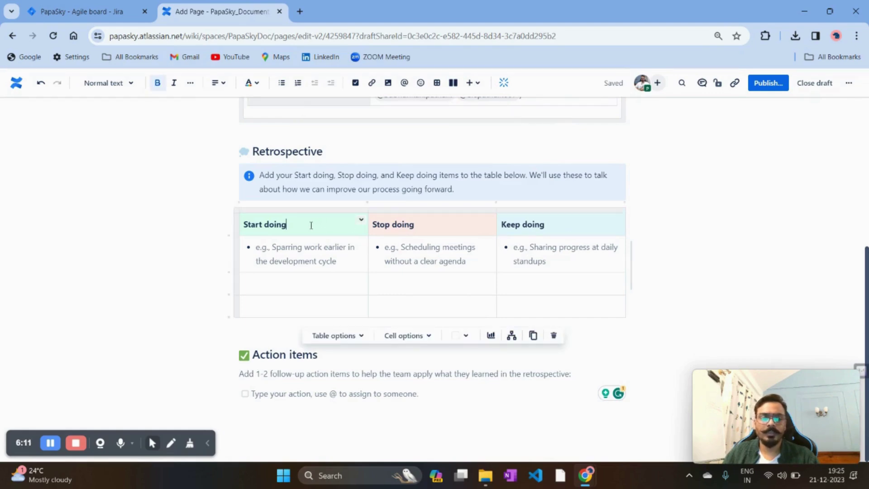
{"action": "key", "text": "BackSpace"}
{"action": "key", "text": "BackSpace"}
{"action": "key", "text": "BackSpace"}
{"action": "key", "text": "BackSpace"}
{"action": "key", "text": "BackSpace"}
{"action": "key", "text": "BackSpace"}
{"action": "key", "text": "BackSpace"}
{"action": "key", "text": "BackSpace"}
{"action": "key", "text": "BackSpace"}
{"action": "key", "text": "BackSpace"}
{"action": "key", "text": "BackSpace"}
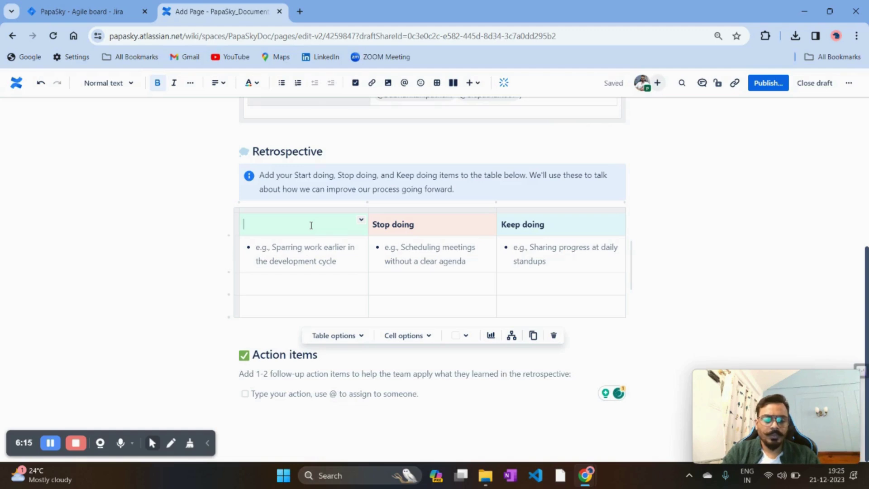
{"action": "type", "text": "W"}
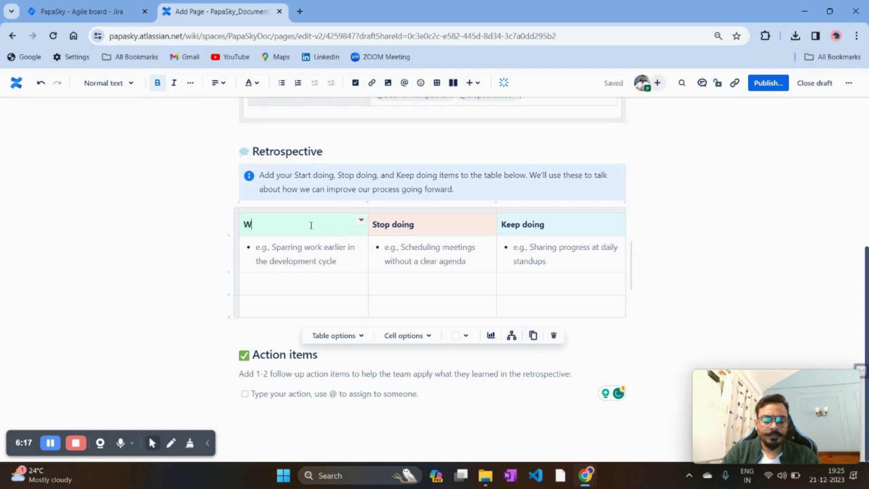
{"action": "type", "text": "hat are the it"}
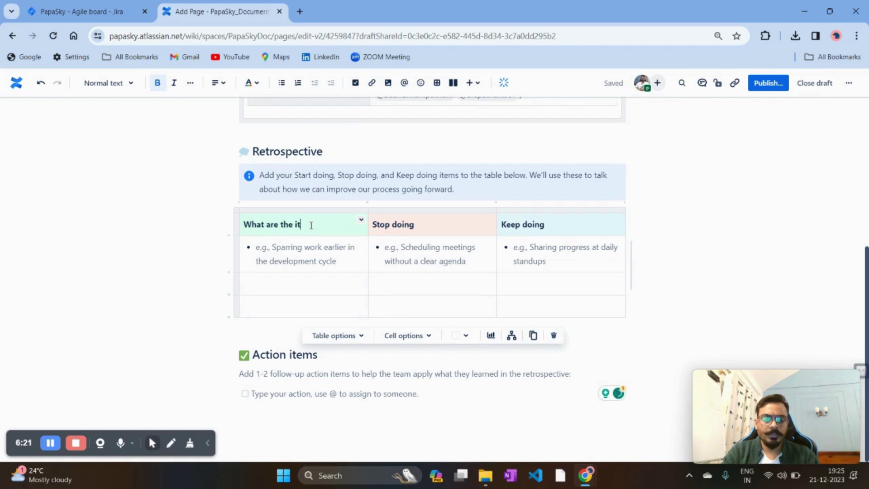
{"action": "key", "text": "BackSpace"}
{"action": "key", "text": "BackSpace"}
{"action": "key", "text": "BackSpace"}
{"action": "key", "text": "BackSpace"}
{"action": "key", "text": "BackSpace"}
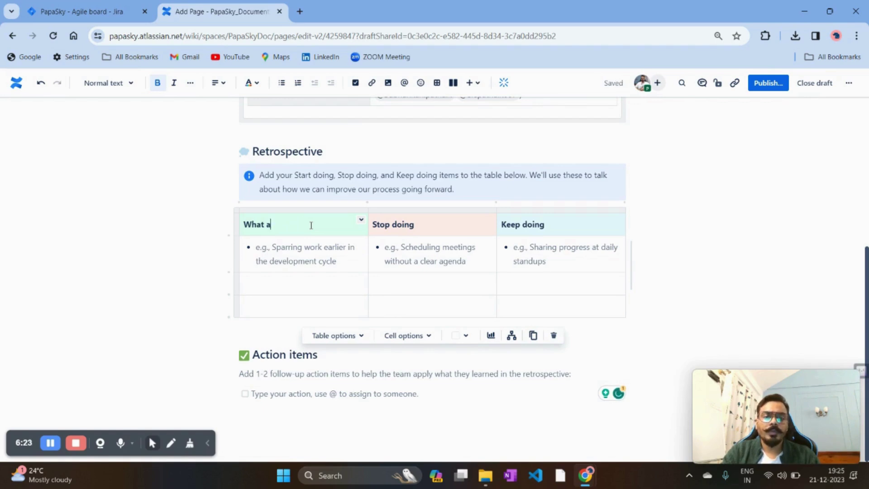
{"action": "key", "text": "BackSpace"}
{"action": "type", "text": "went w"}
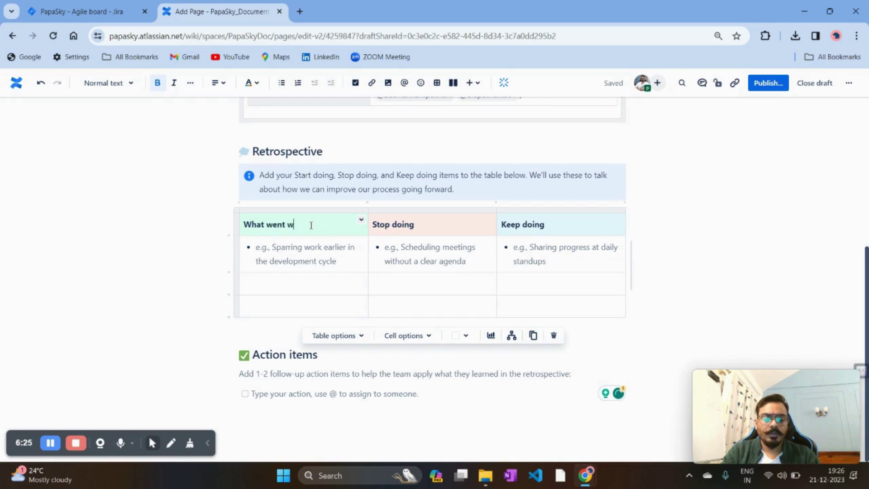
{"action": "type", "text": "rong in last spr"}
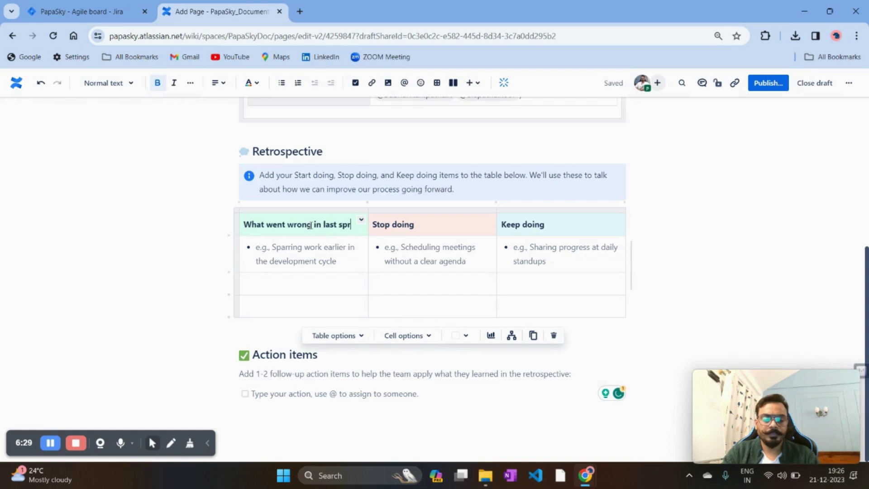
{"action": "type", "text": "int ?"}
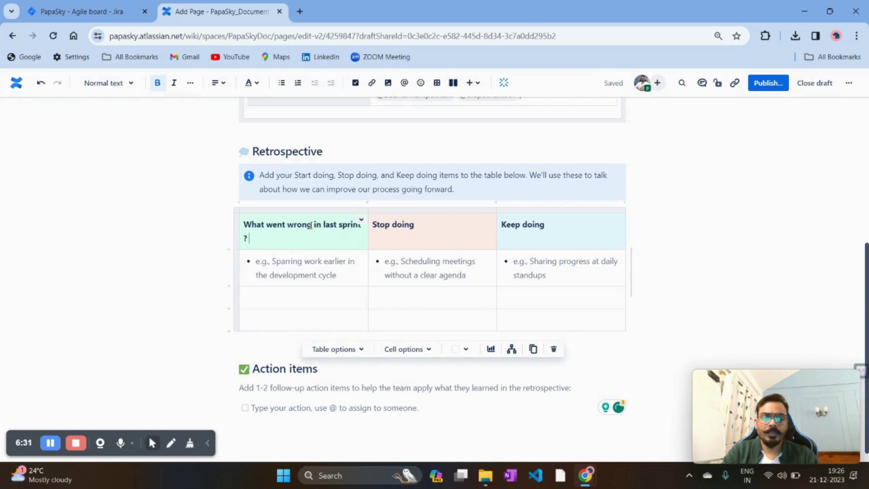
Replace the Stop doing column header with "What went well in last sprint ?"
{"action": "left_click", "coordinate": [455, 231]}
{"action": "key", "text": "BackSpace"}
{"action": "key", "text": "BackSpace"}
{"action": "key", "text": "BackSpace"}
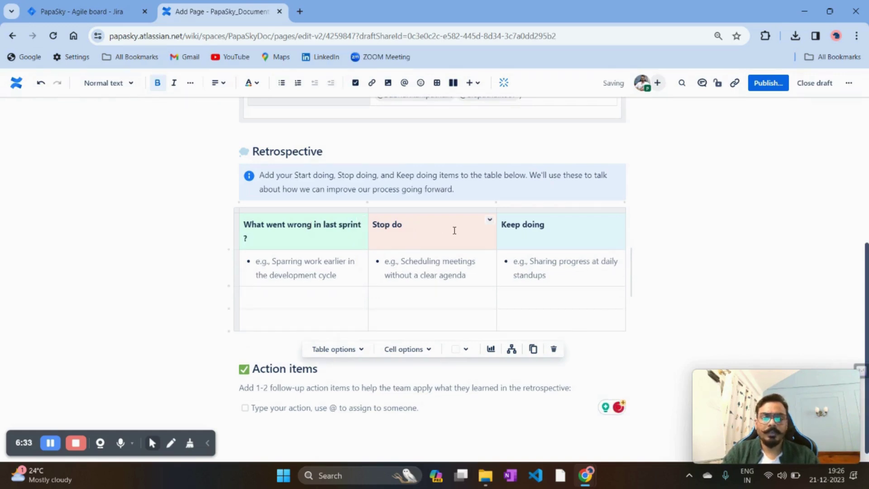
{"action": "key", "text": "BackSpace"}
{"action": "key", "text": "BackSpace"}
{"action": "key", "text": "BackSpace"}
{"action": "key", "text": "BackSpace"}
{"action": "key", "text": "BackSpace"}
{"action": "key", "text": "BackSpace"}
{"action": "key", "text": "BackSpace"}
{"action": "type", "text": "Wn"}
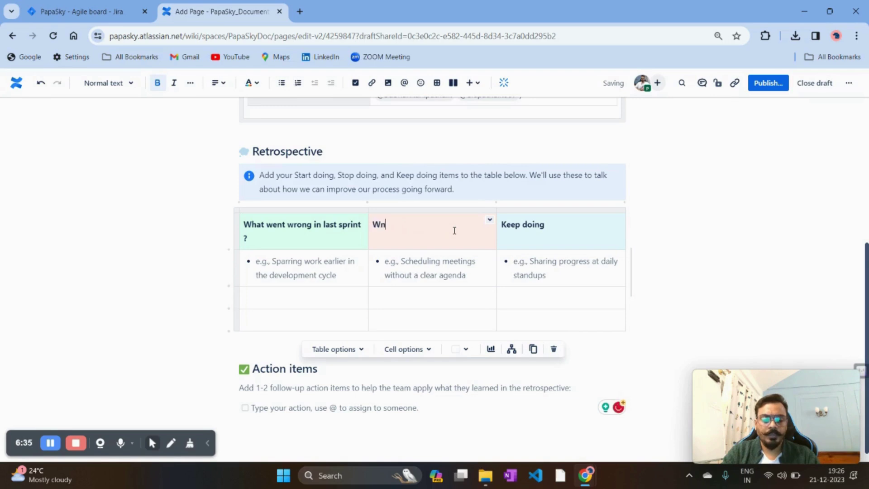
{"action": "type", "text": "at"}
{"action": "key", "text": "BackSpace"}
{"action": "key", "text": "BackSpace"}
{"action": "key", "text": "BackSpace"}
{"action": "key", "text": "BackSpace"}
{"action": "type", "text": "hat went"}
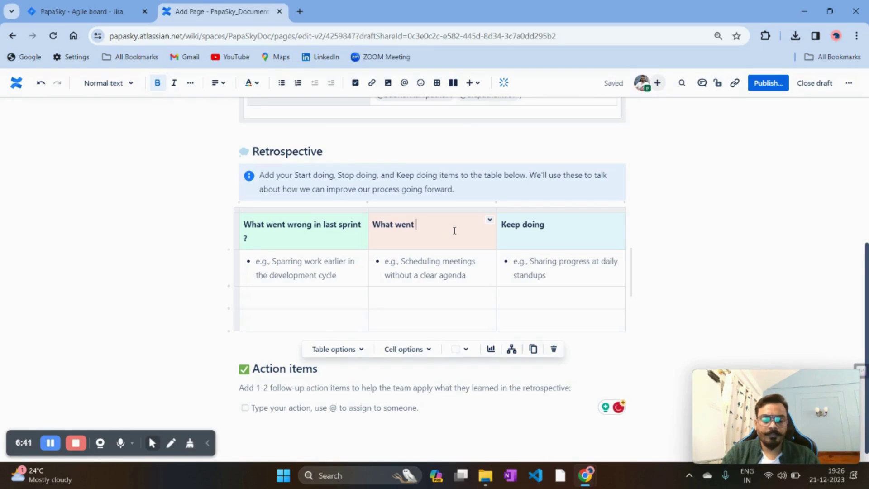
{"action": "type", "text": "gwe"}
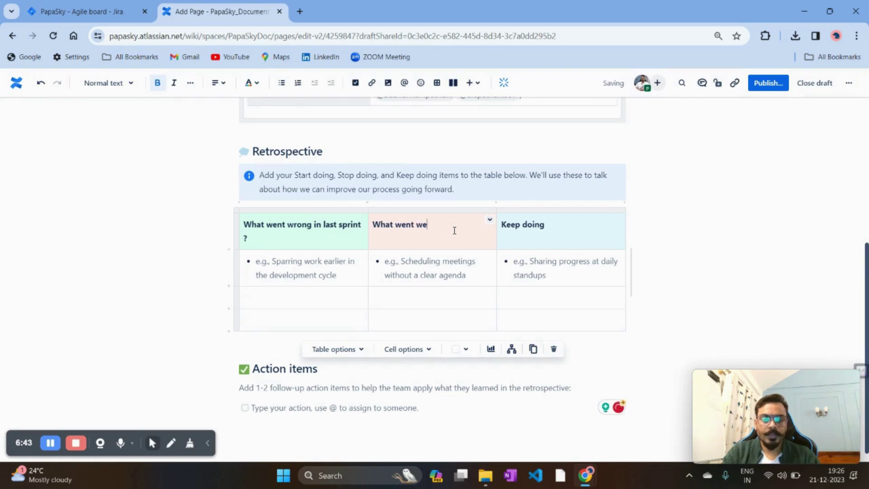
{"action": "type", "text": "ll in last "}
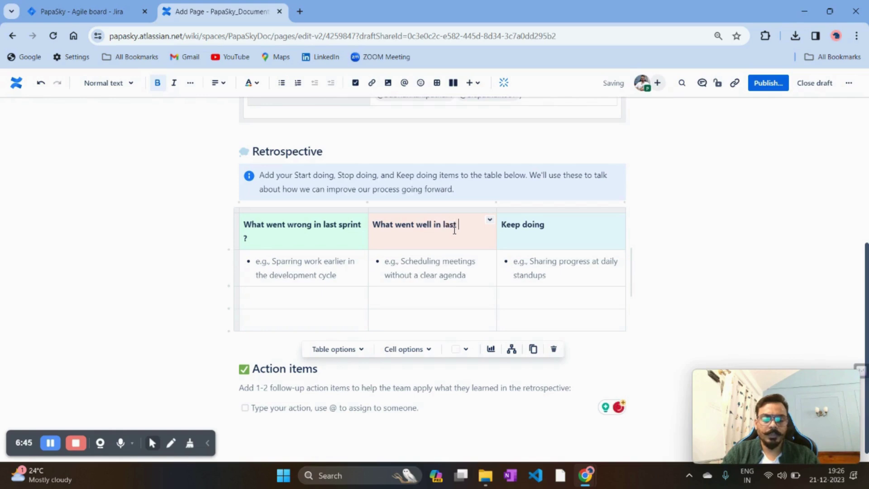
{"action": "type", "text": "sprint ?"}
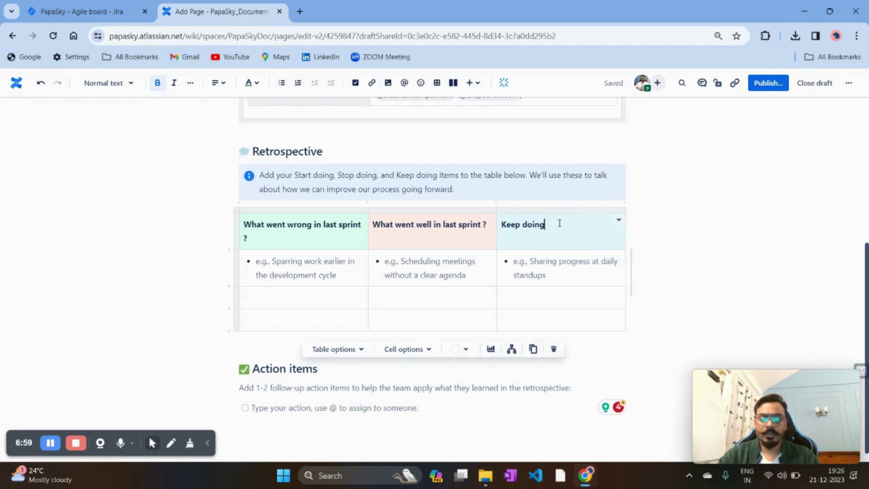
Change the Keep doing column header to "Continue doing"
{"action": "key", "text": "BackSpace"}
{"action": "key", "text": "BackSpace"}
{"action": "key", "text": "BackSpace"}
{"action": "key", "text": "BackSpace"}
{"action": "key", "text": "BackSpace"}
{"action": "key", "text": "BackSpace"}
{"action": "key", "text": "BackSpace"}
{"action": "key", "text": "BackSpace"}
{"action": "key", "text": "BackSpace"}
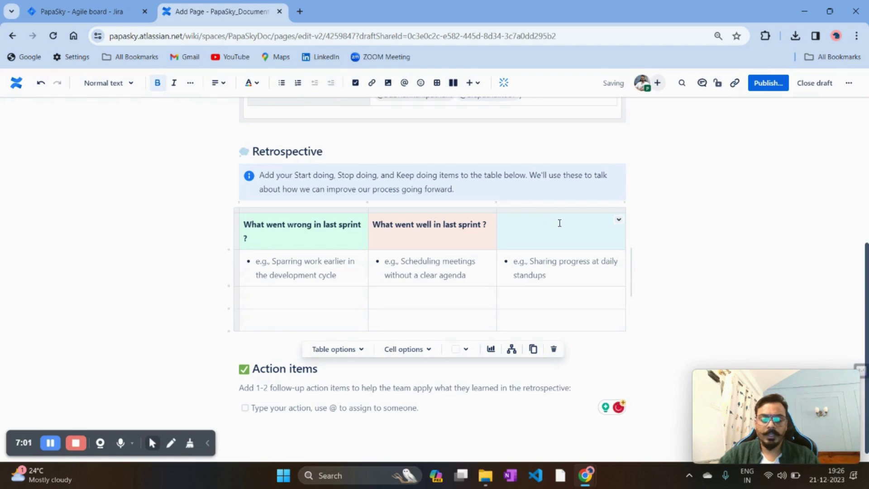
{"action": "type", "text": "COn"}
{"action": "key", "text": "BackSpace"}
{"action": "type", "text": "n"}
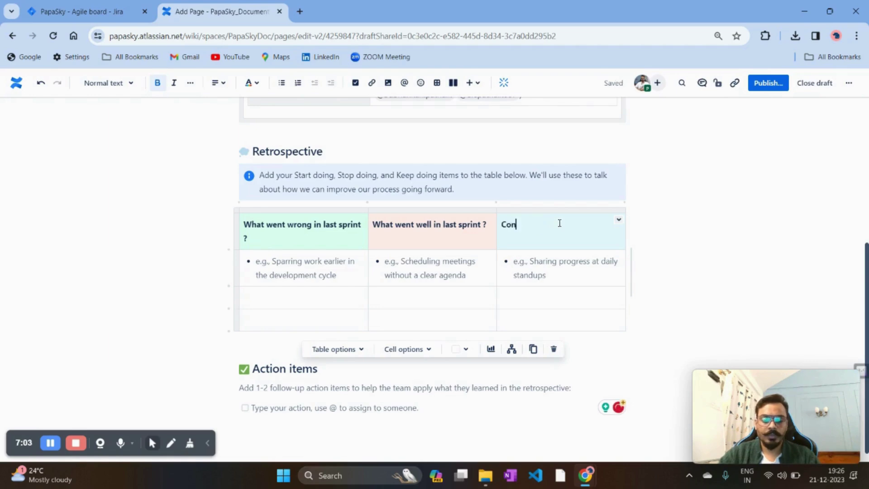
{"action": "type", "text": "ninue doing"}
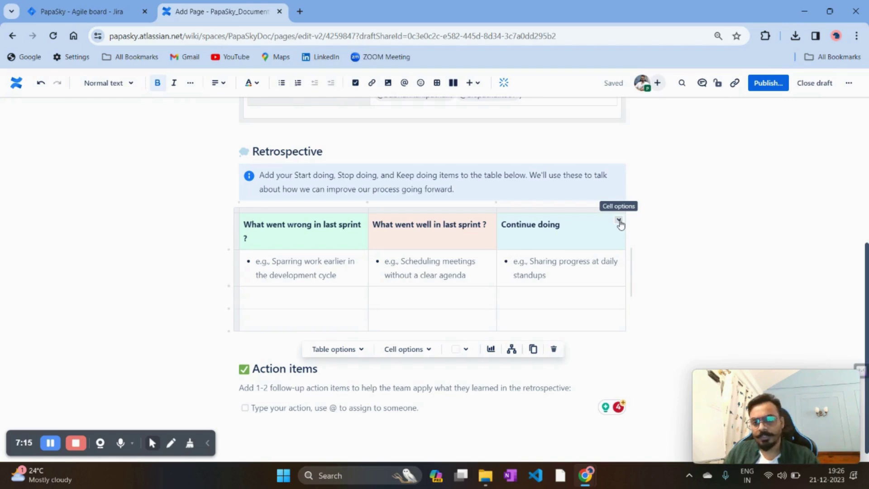
Insert a column to the right of Continue doing and title it "Action Items"
{"action": "left_click", "coordinate": [619, 222]}
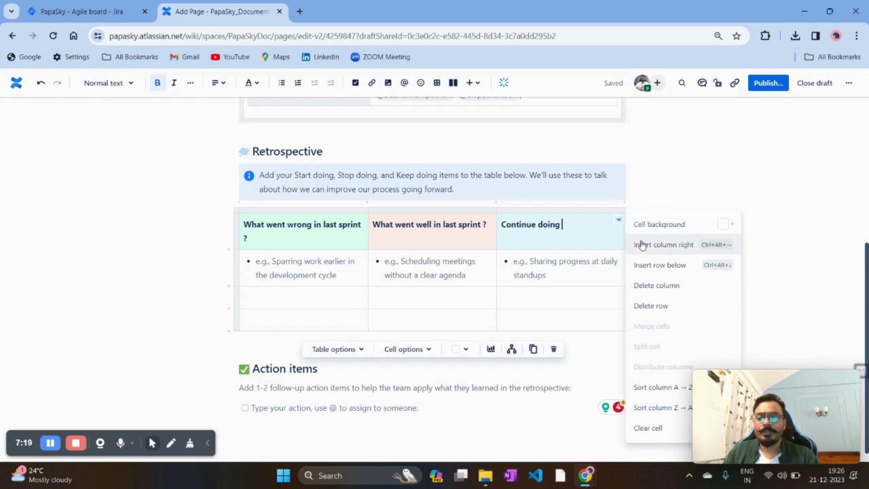
{"action": "left_click", "coordinate": [673, 247]}
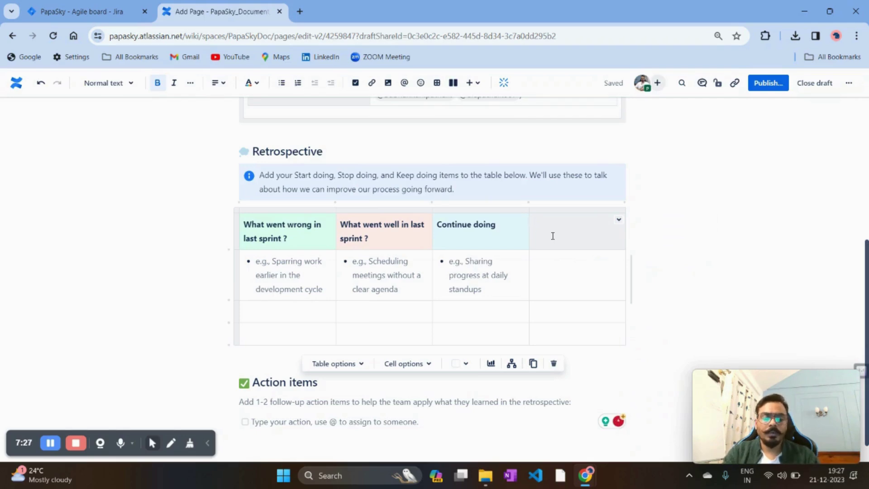
{"action": "type", "text": "Action I"}
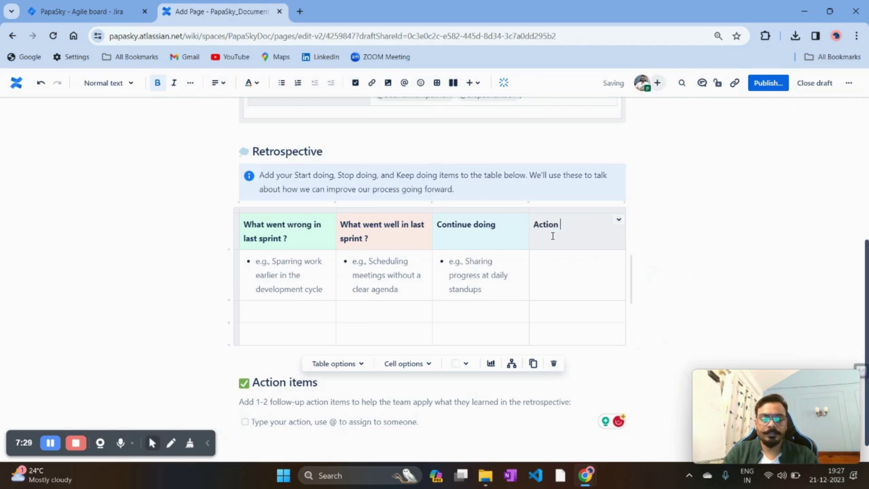
{"action": "type", "text": "Tem"}
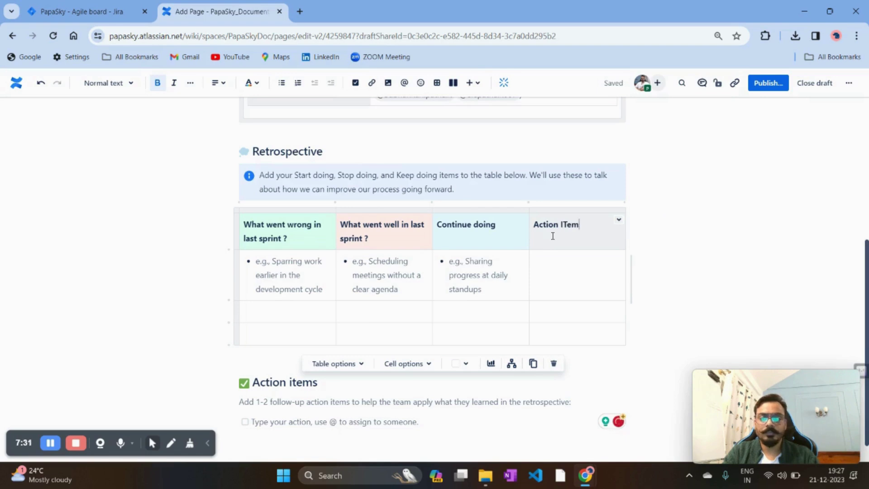
{"action": "key", "text": "BackSpace"}
{"action": "type", "text": "tems"}
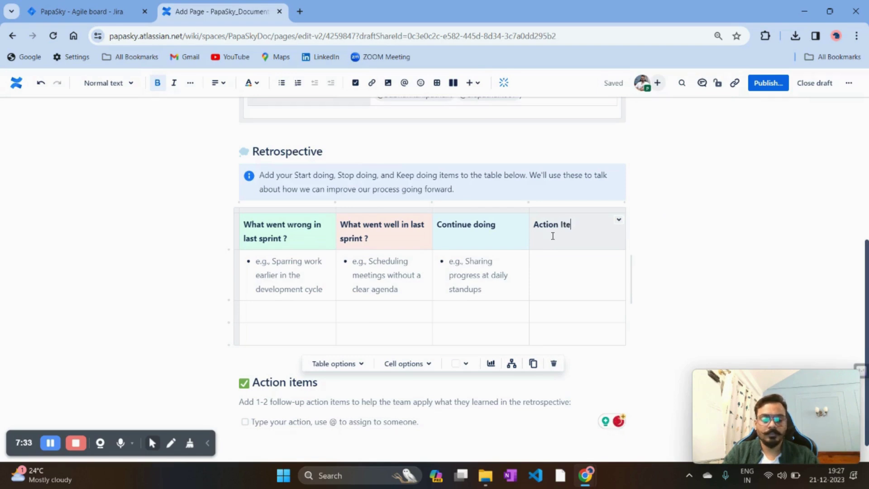
Insert another column to the right of Action Items with the header "Knowledge & Learning"
{"action": "left_click", "coordinate": [619, 222]}
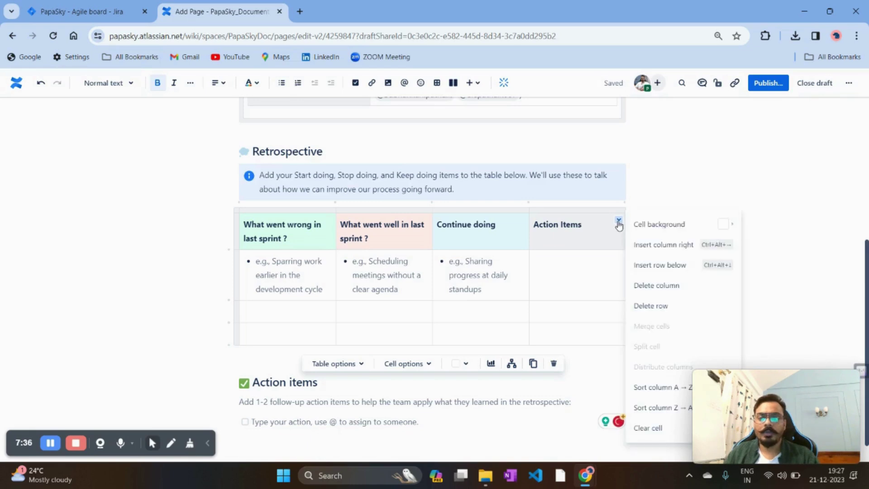
{"action": "left_click", "coordinate": [667, 256]}
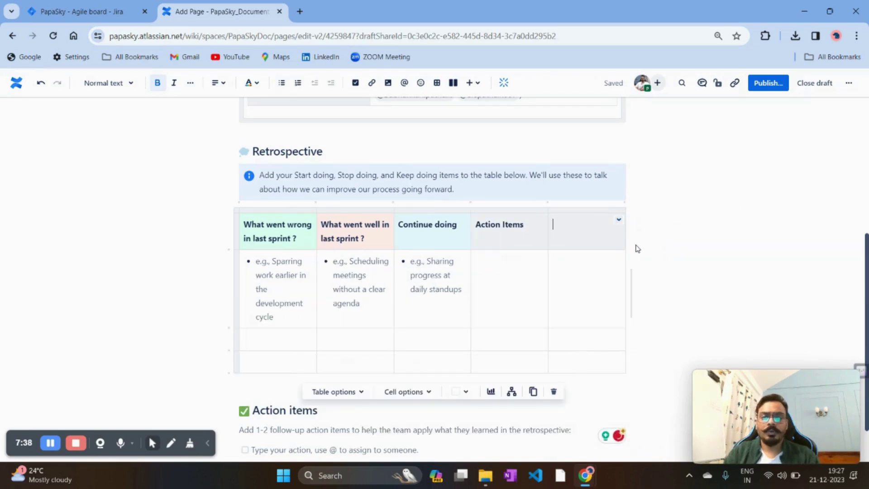
{"action": "type", "text": "K"}
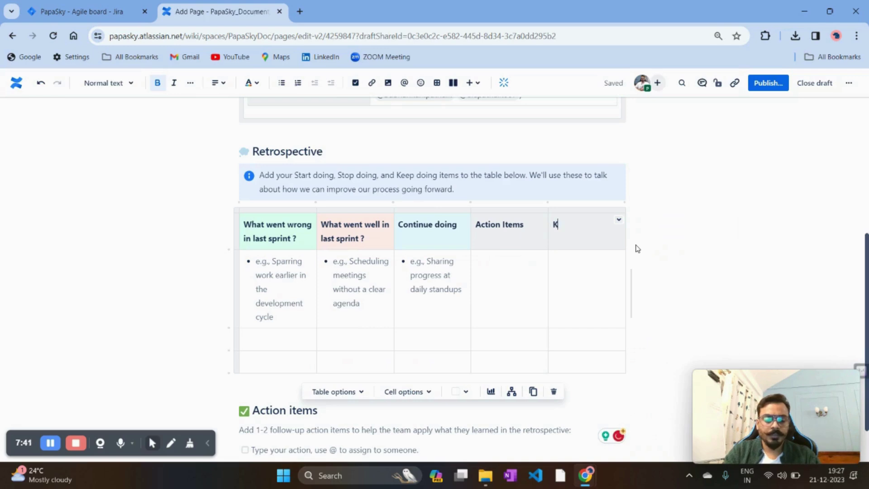
{"action": "type", "text": "nowl"}
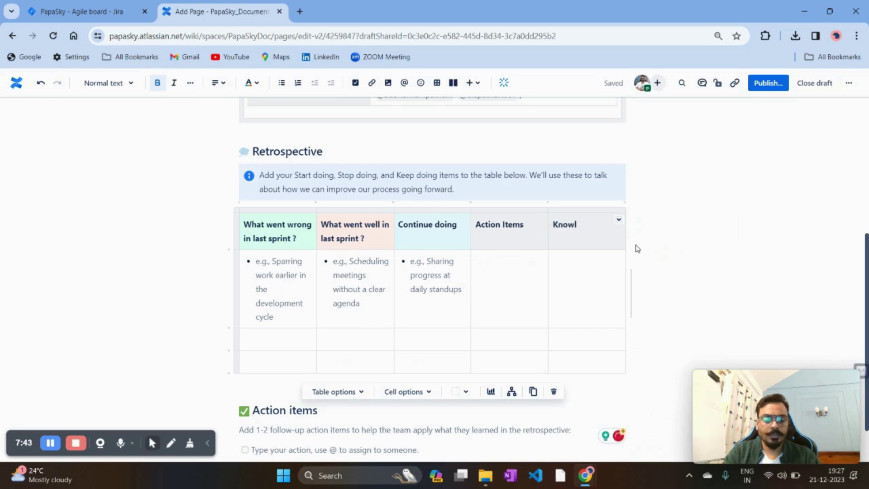
{"action": "type", "text": "e"}
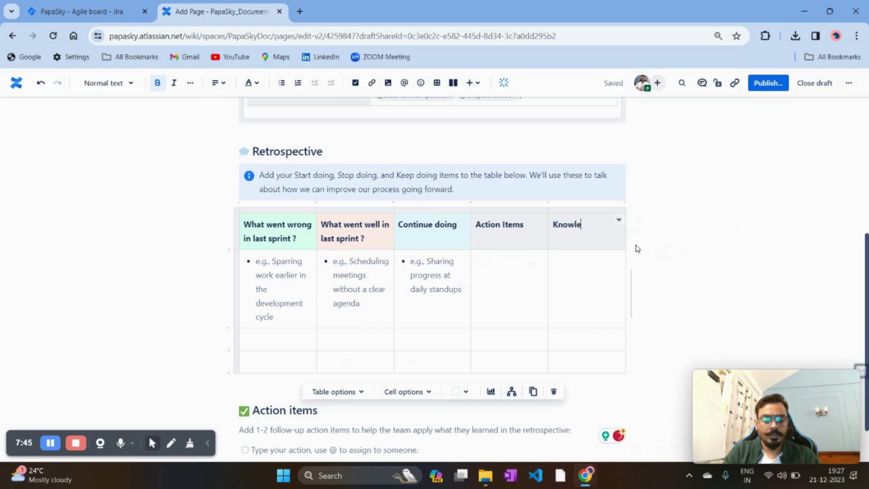
{"action": "type", "text": "dge"}
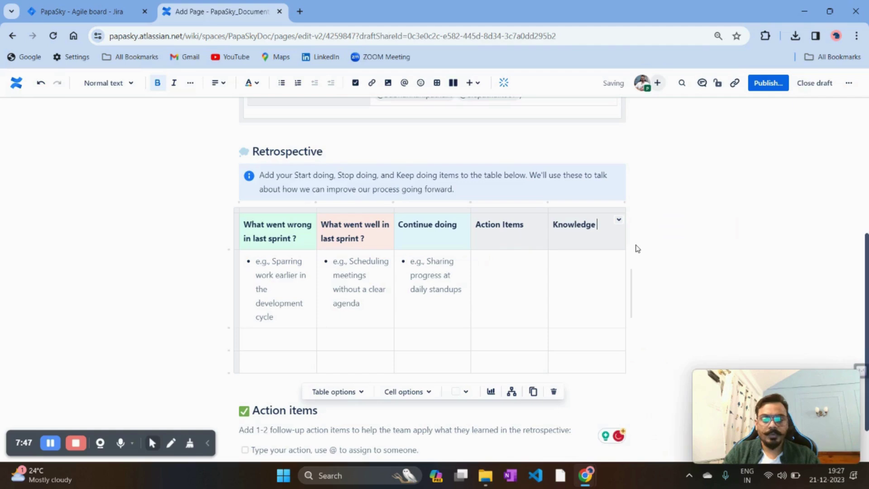
{"action": "type", "text": " & Learning"}
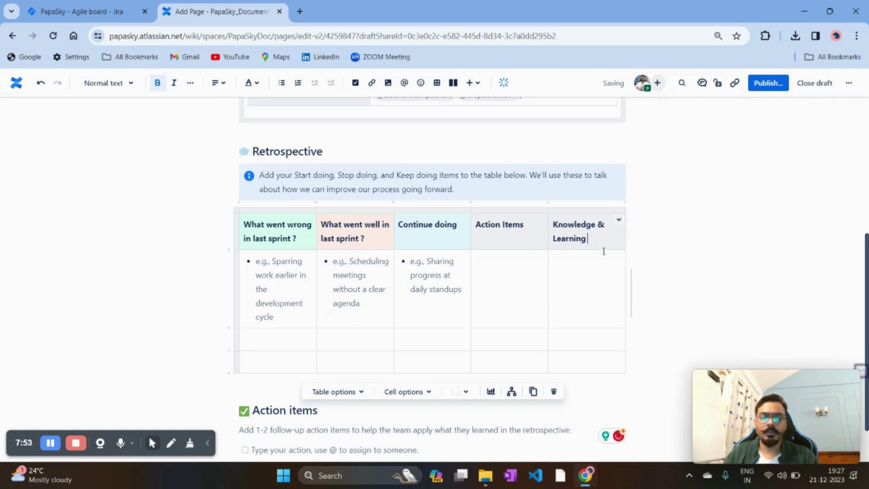
Add four empty rows at the end of the Retrospective table
{"action": "scroll", "coordinate": [593, 261], "scroll_direction": "down", "scroll_amount": 1}
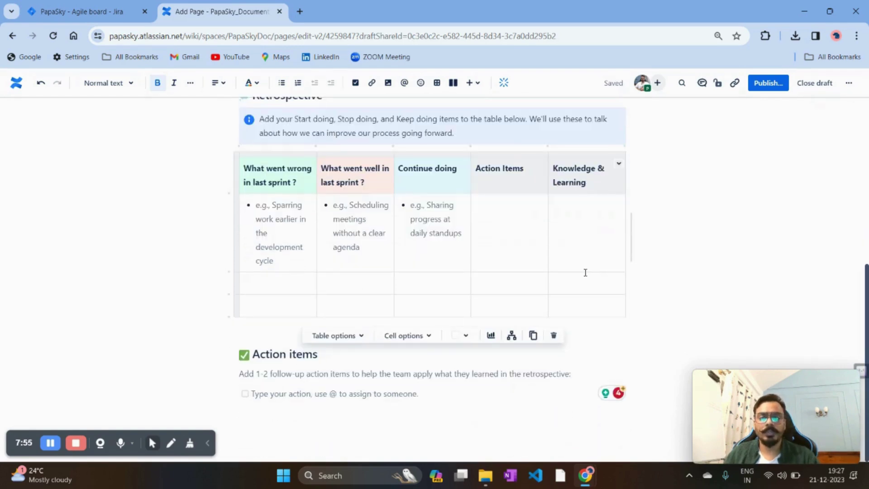
{"action": "left_click", "coordinate": [570, 311]}
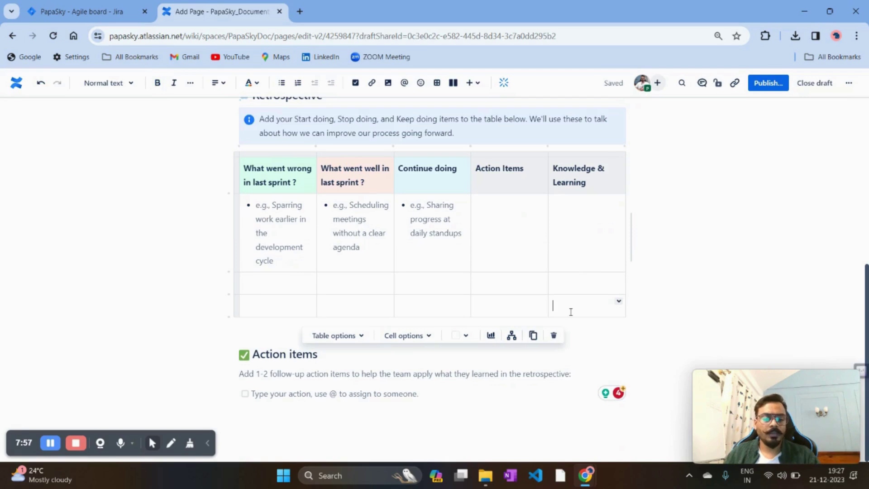
{"action": "key", "text": "Tab"}
{"action": "key", "text": "Tab"}
{"action": "key", "text": "Tab"}
{"action": "key", "text": "Tab"}
{"action": "key", "text": "Tab"}
{"action": "key", "text": "Tab"}
{"action": "key", "text": "Tab"}
{"action": "key", "text": "Tab"}
{"action": "key", "text": "Tab"}
{"action": "key", "text": "Tab"}
{"action": "key", "text": "Tab"}
{"action": "key", "text": "Tab"}
{"action": "key", "text": "Tab"}
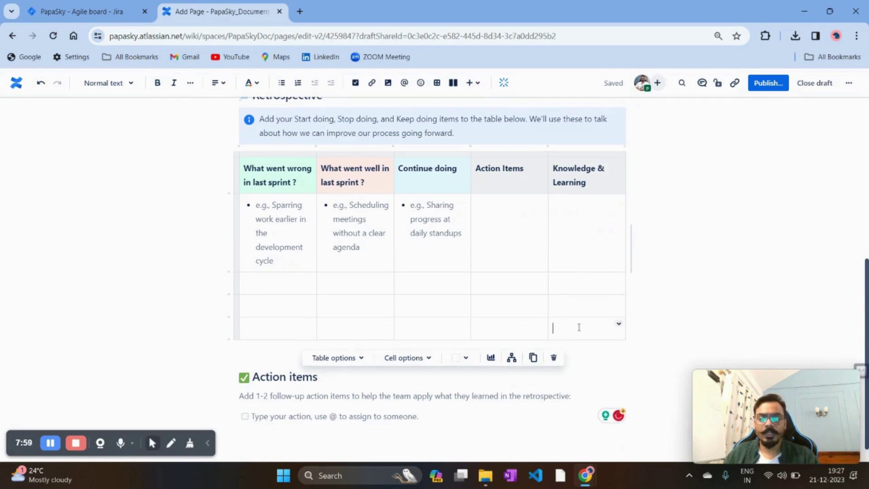
{"action": "key", "text": "Tab"}
{"action": "key", "text": "Tab"}
{"action": "key", "text": "Tab"}
{"action": "key", "text": "Tab"}
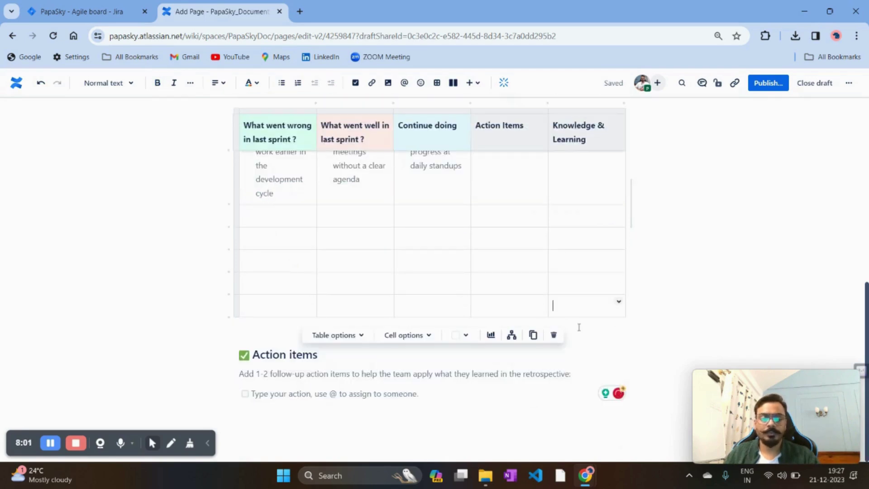
{"action": "left_click", "coordinate": [435, 358]}
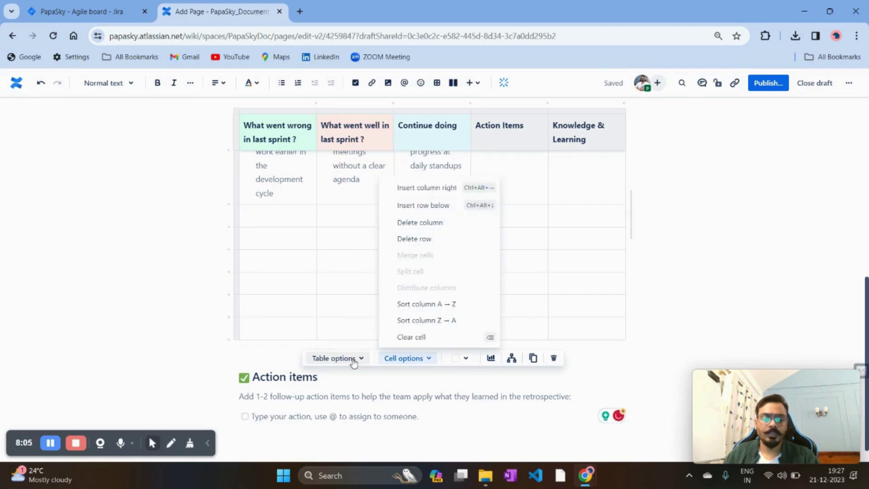
{"action": "left_click", "coordinate": [679, 275]}
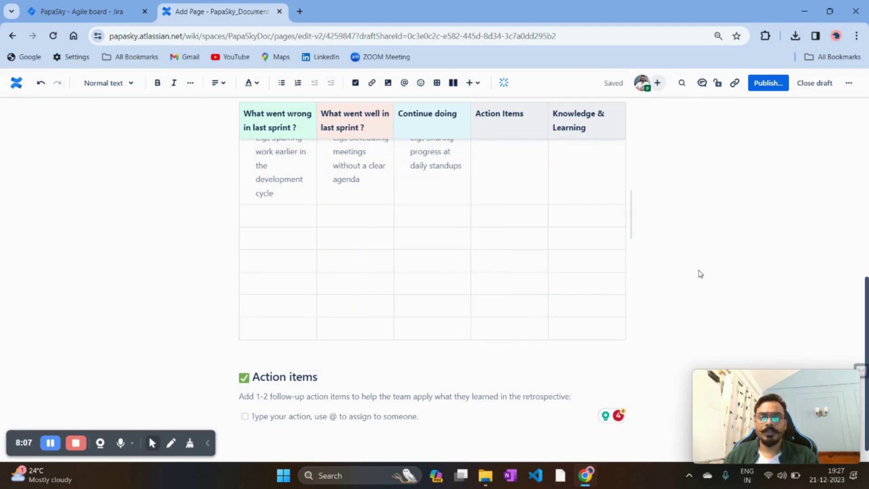
Mark the placeholder task under the Action items heading as done
{"action": "scroll", "coordinate": [699, 273], "scroll_direction": "down", "scroll_amount": 1}
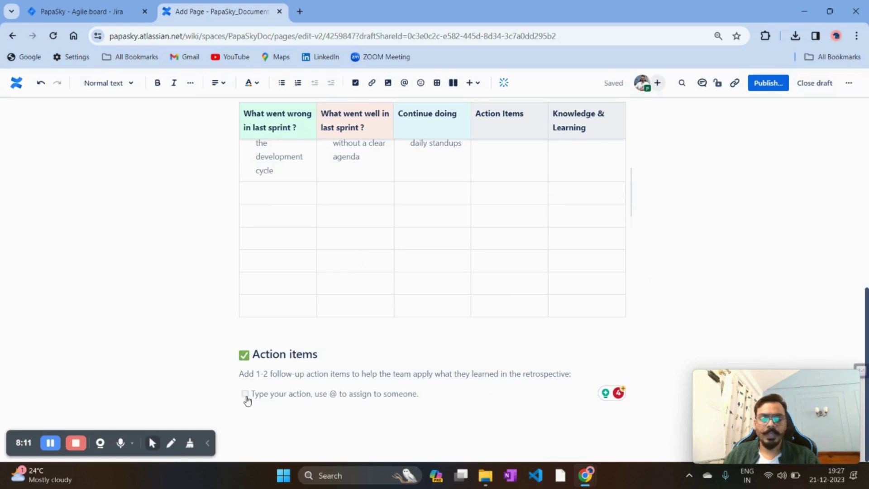
{"action": "left_click", "coordinate": [270, 393]}
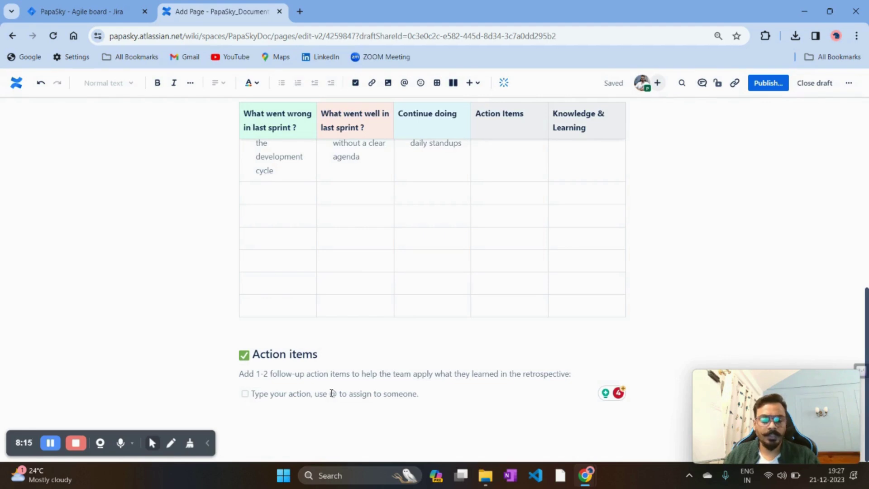
{"action": "left_click", "coordinate": [244, 394]}
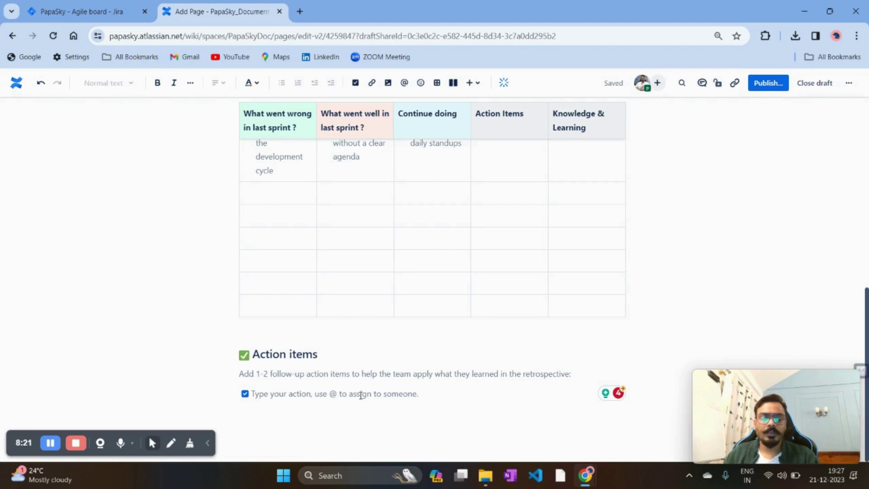
Mention the assigned teammate on a new line below the placeholder action item, followed by a dash
{"action": "left_click", "coordinate": [404, 406]}
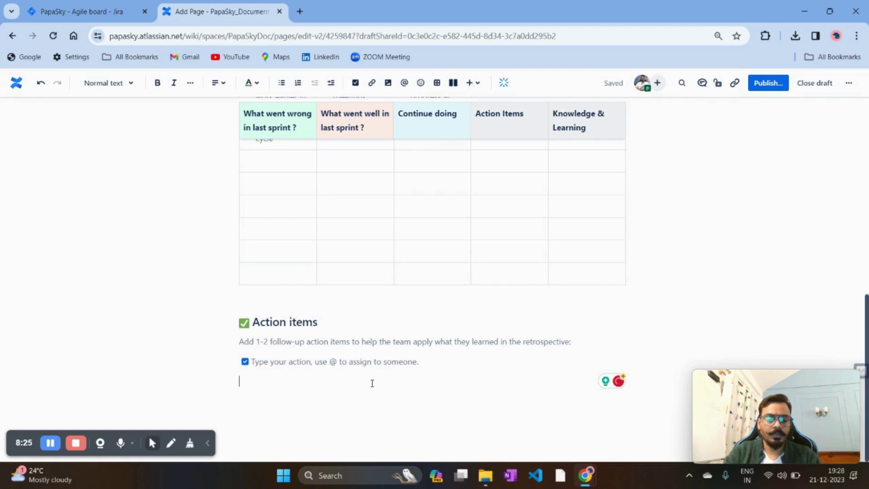
{"action": "type", "text": "@"}
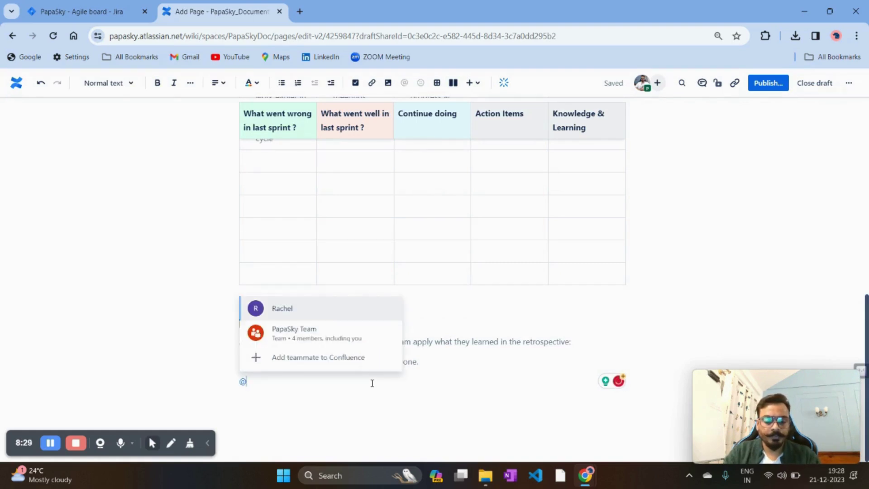
{"action": "type", "text": "ele"}
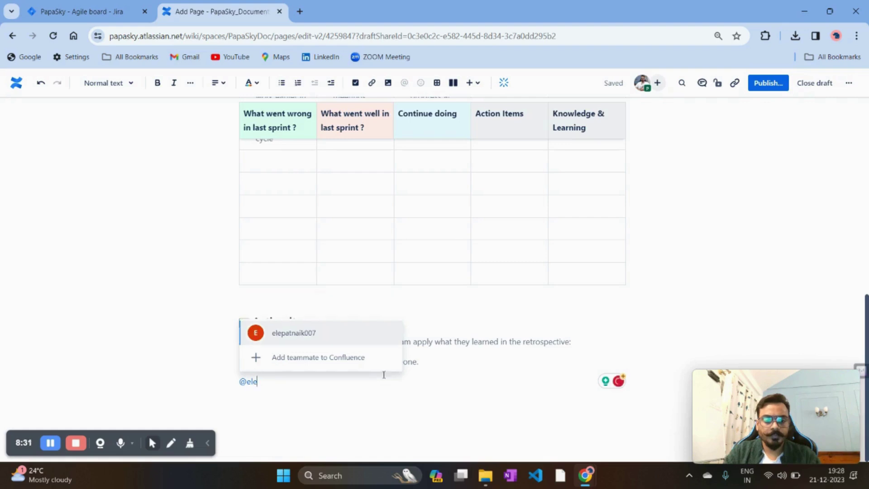
{"action": "left_click", "coordinate": [368, 332]}
{"action": "type", "text": "- "}
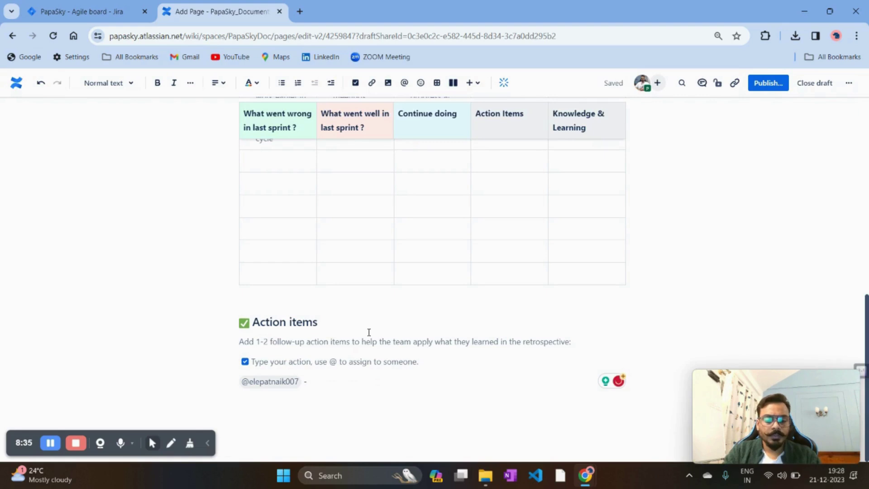
Write "Unit test coverage should be 80%" as the action after the teammate mention
{"action": "type", "text": "Sh"}
{"action": "key", "text": "BackSpace"}
{"action": "key", "text": "BackSpace"}
{"action": "type", "text": "Unit "}
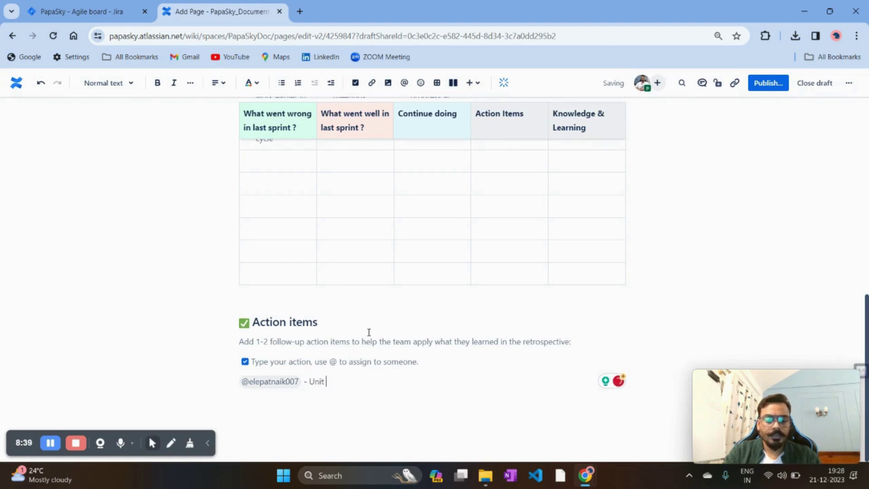
{"action": "type", "text": "test cov"}
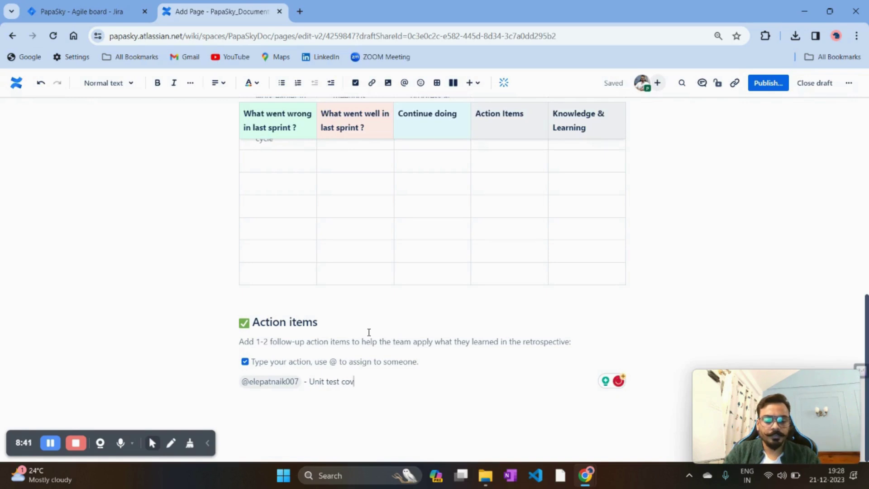
{"action": "type", "text": "erage"}
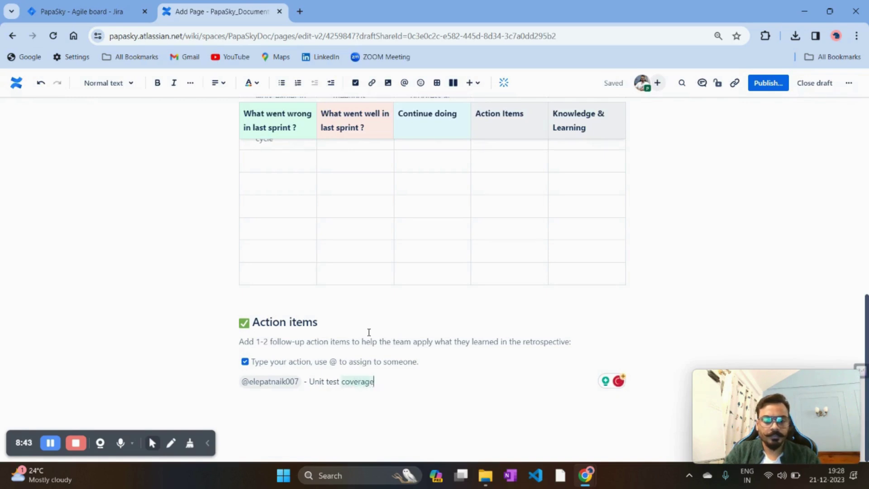
{"action": "type", "text": " should be"}
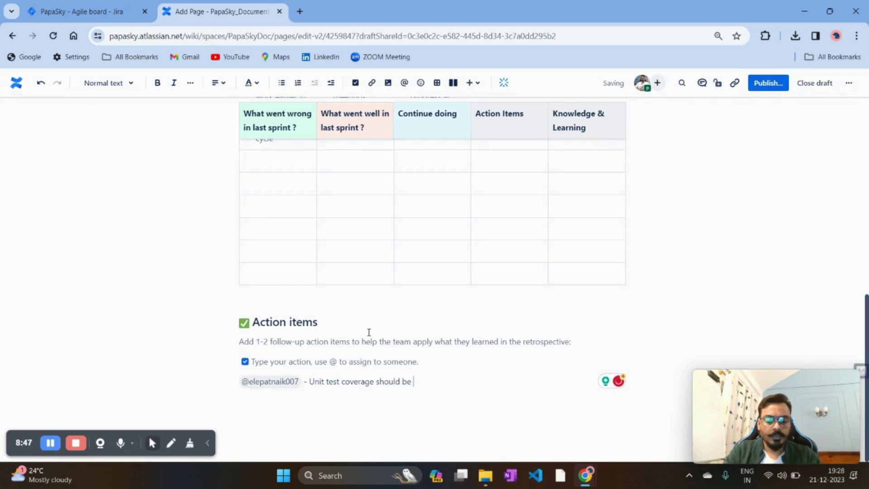
{"action": "type", "text": " 80"}
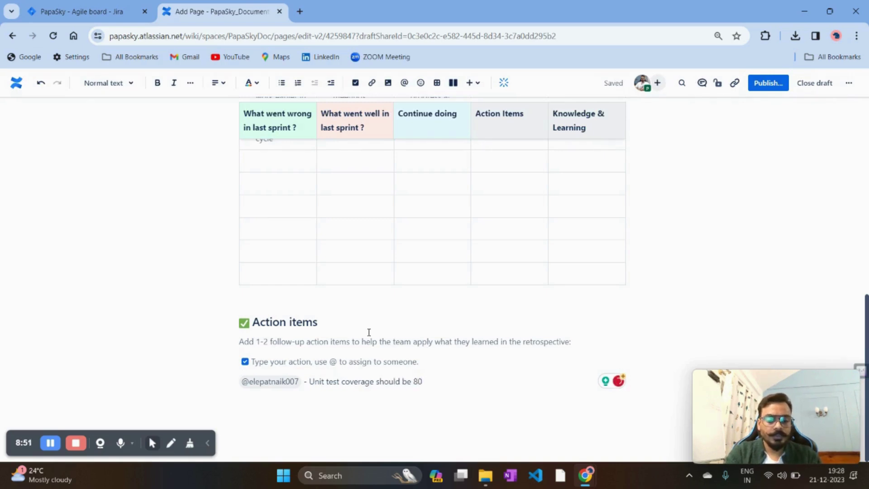
{"action": "type", "text": "%"}
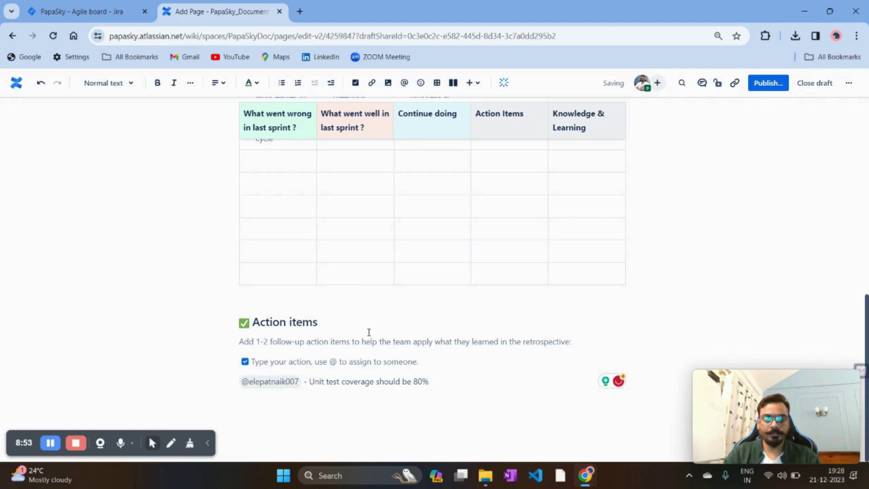
Add the due date "- ETA - 29th Dec 2023" to the end of the unit test coverage action item
{"action": "type", "text": " - "}
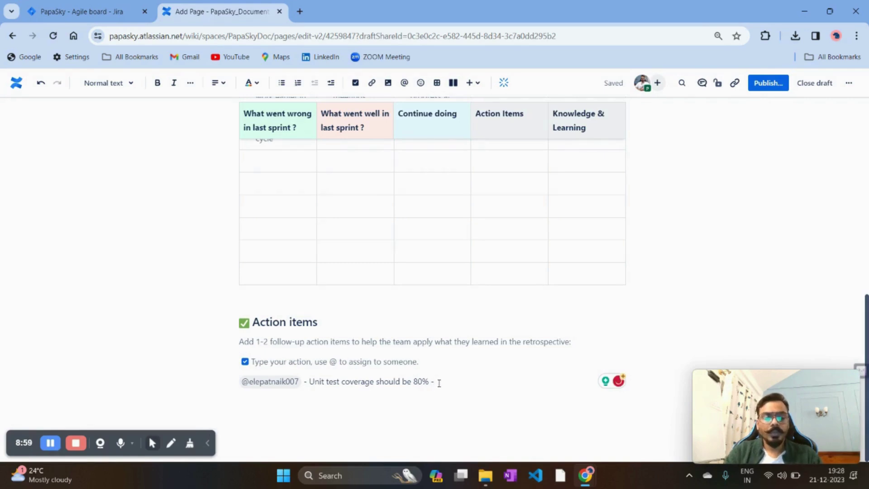
{"action": "type", "text": "ETA -"}
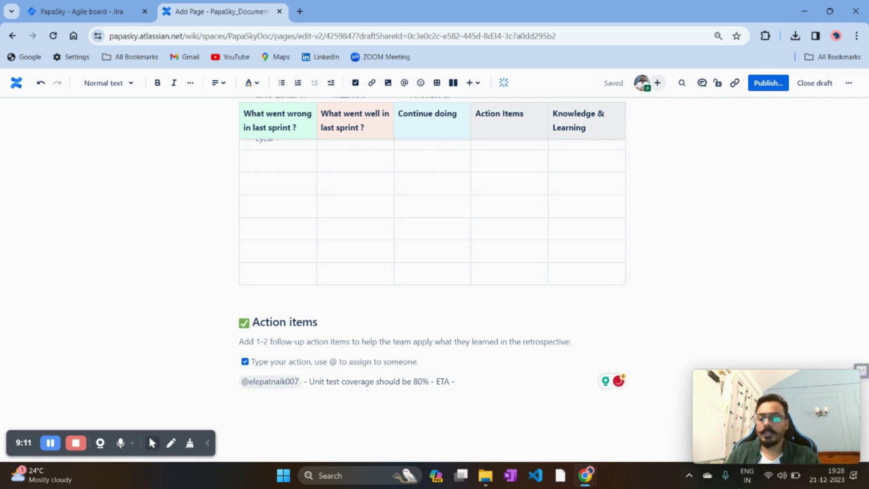
{"action": "left_click", "coordinate": [825, 480]}
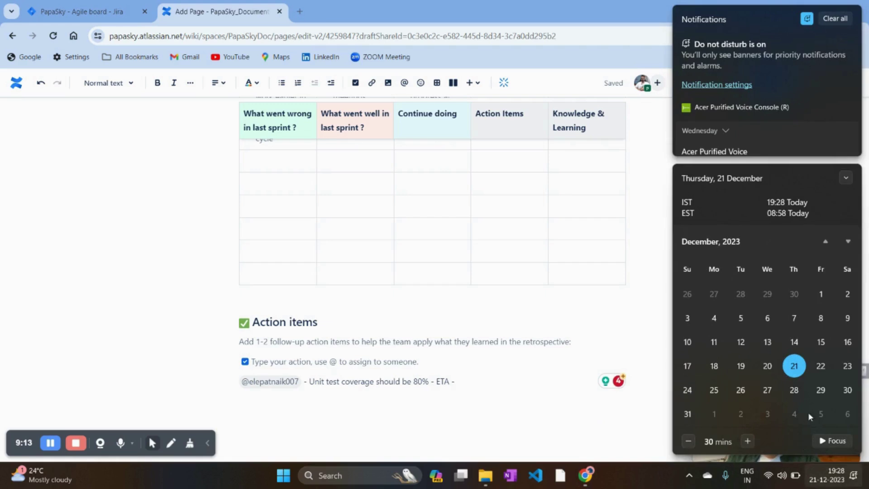
{"action": "left_click", "coordinate": [470, 380]}
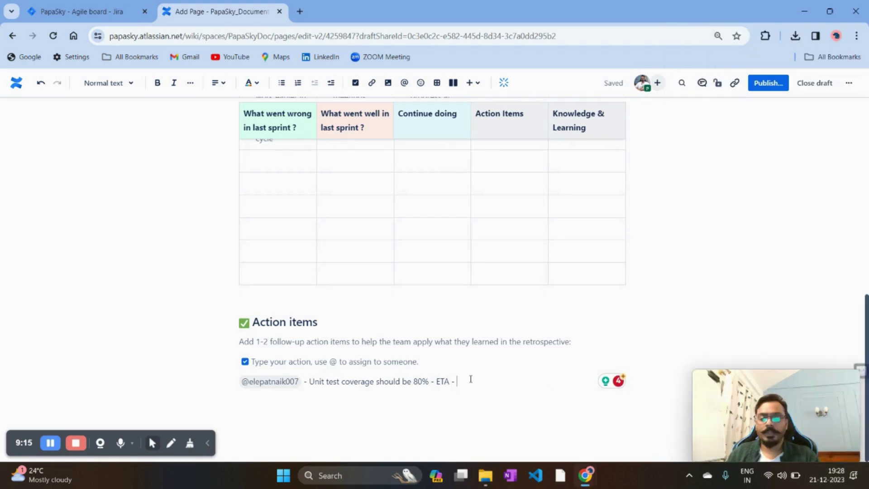
{"action": "type", "text": "29th "}
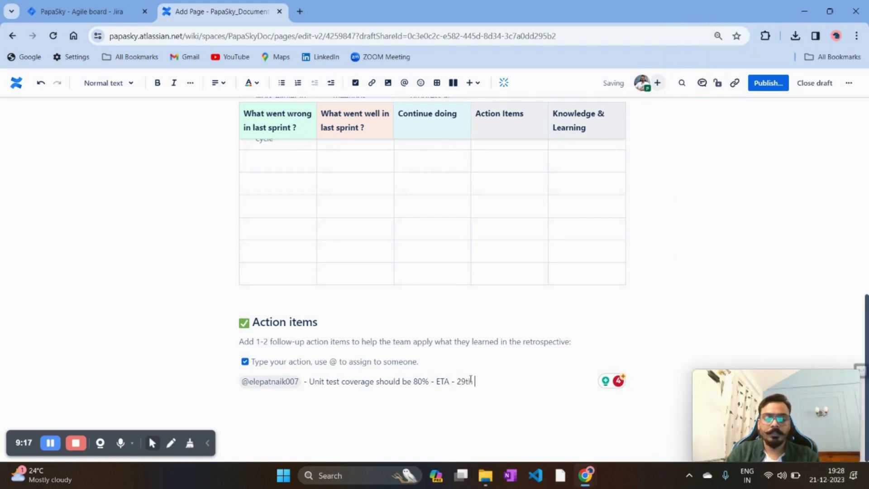
{"action": "type", "text": "Dec 2"}
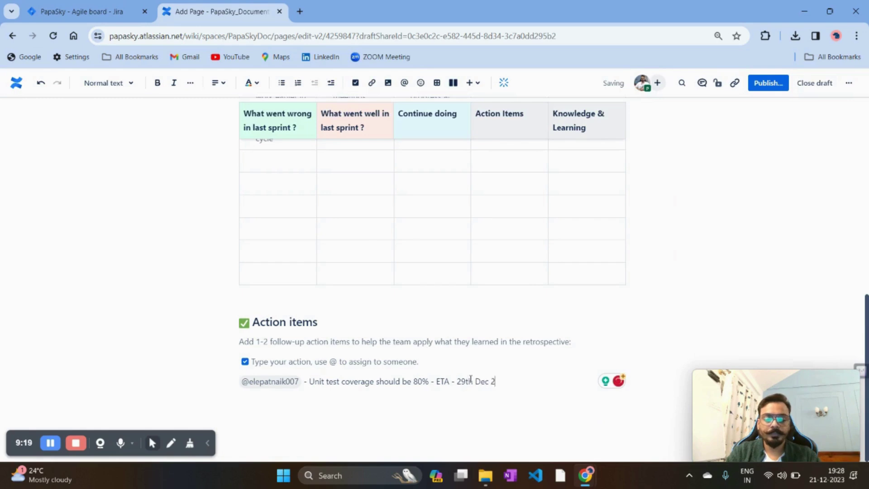
{"action": "type", "text": "023"}
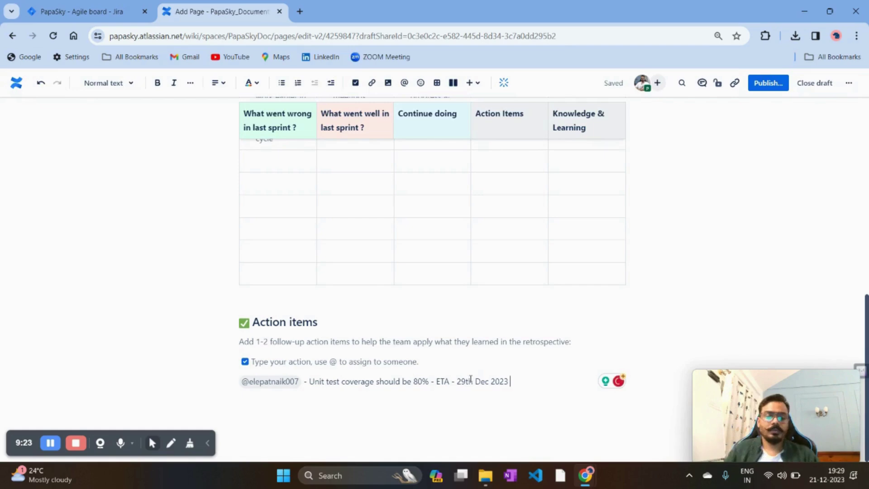
Title the page "Team Papasky Retrospection for SPrint -5"
{"action": "scroll", "coordinate": [538, 271], "scroll_direction": "up", "scroll_amount": 8}
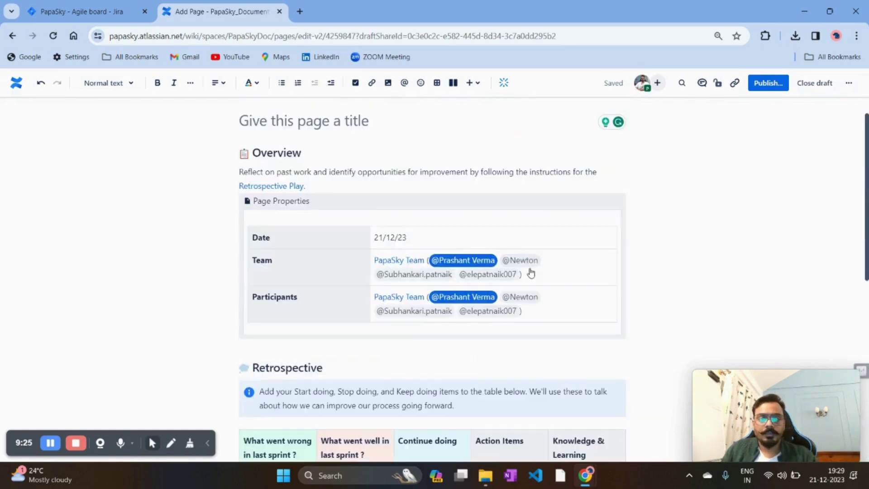
{"action": "scroll", "coordinate": [530, 270], "scroll_direction": "up", "scroll_amount": 1}
{"action": "left_click", "coordinate": [294, 160]}
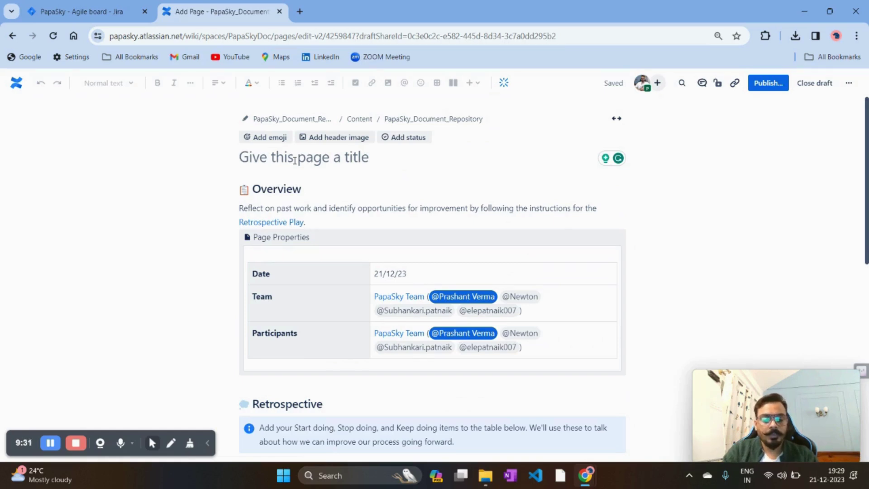
{"action": "type", "text": "Team Pa"}
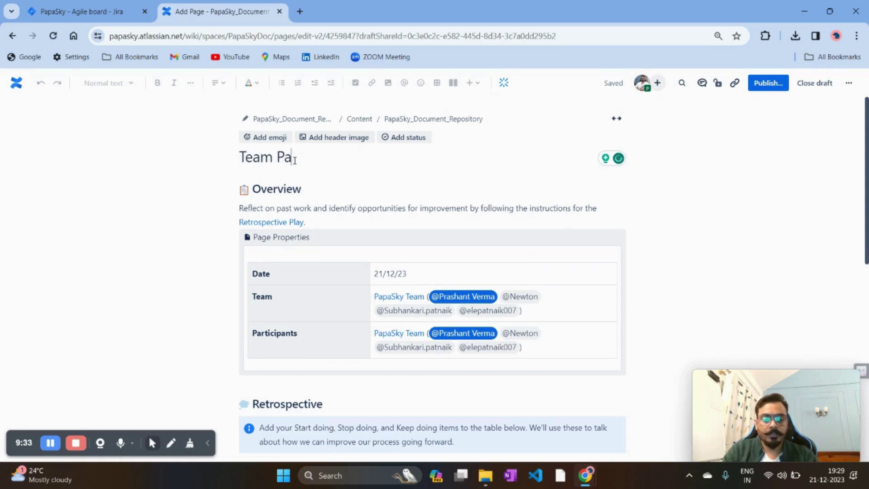
{"action": "type", "text": "pasky Re"}
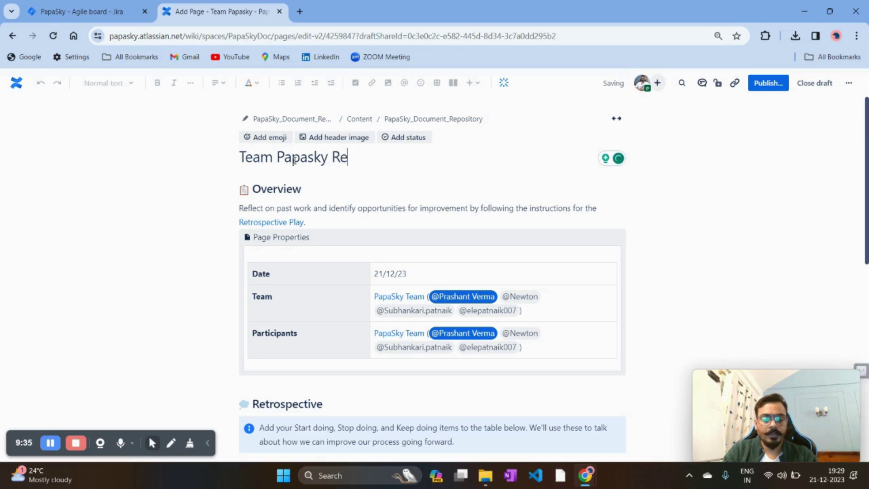
{"action": "type", "text": "trospecti"}
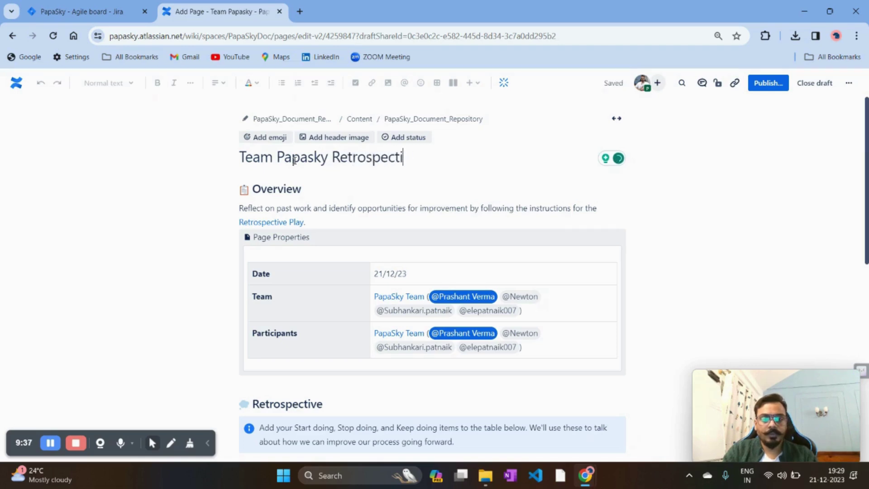
{"action": "type", "text": "on fo"}
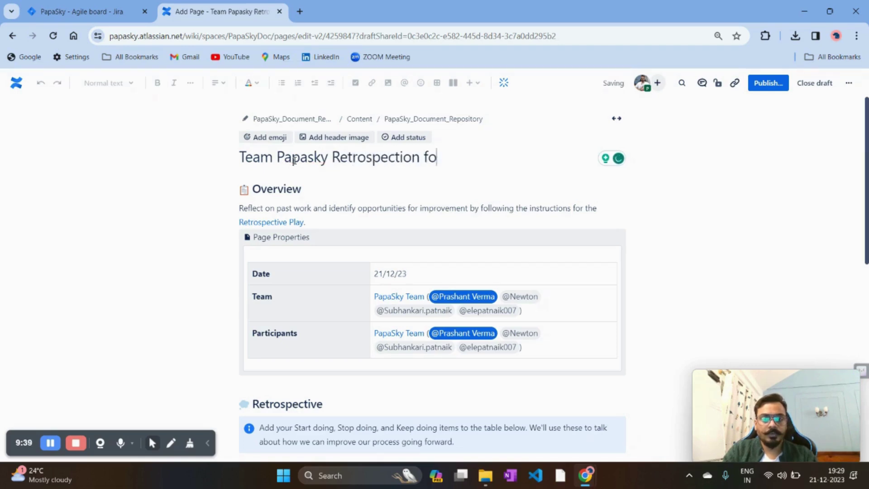
{"action": "type", "text": "r SPrint"}
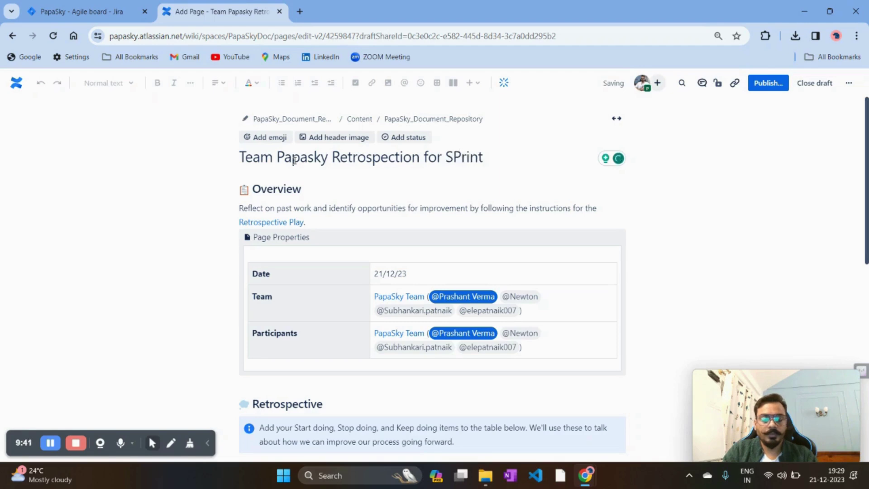
{"action": "type", "text": " -5"}
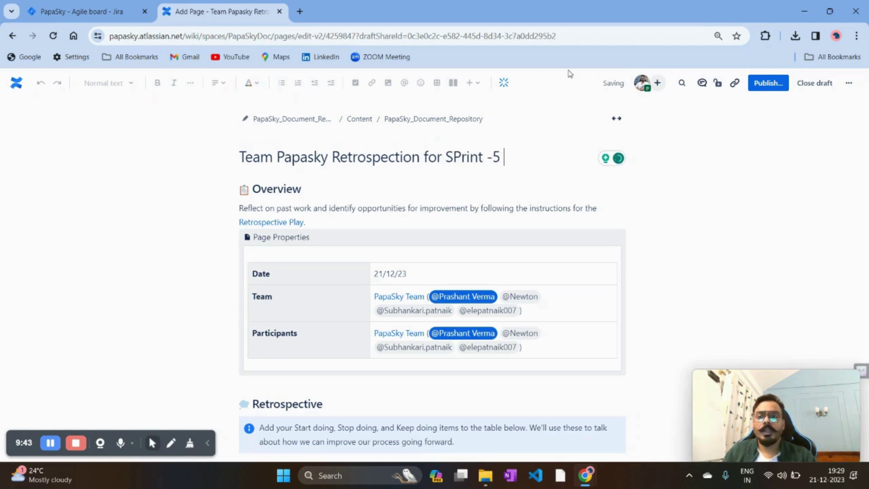
Publish the retrospective page in its default location within PapaSky_Document_Repository
{"action": "left_click", "coordinate": [773, 86]}
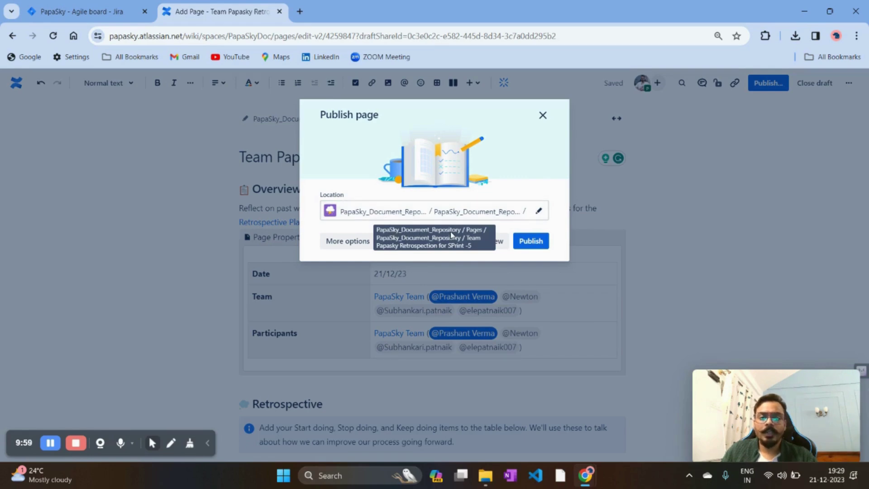
{"action": "left_click", "coordinate": [530, 242]}
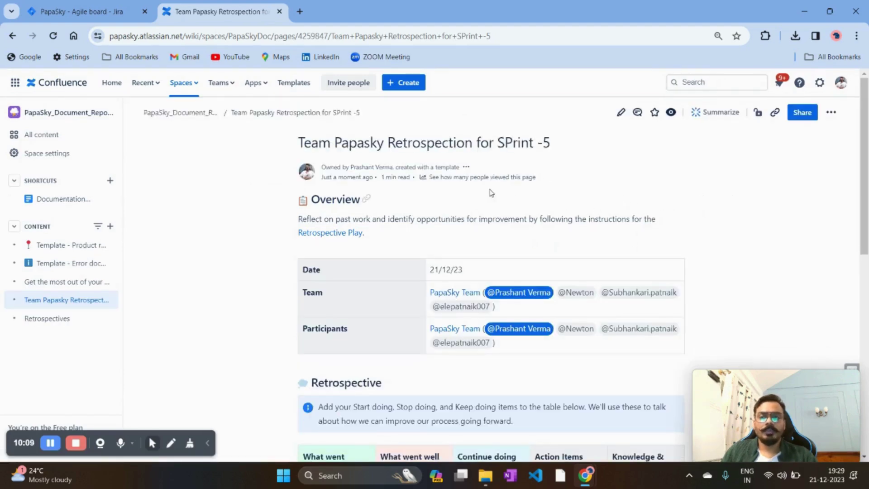
Fill in a teammate and PapaSky Team as recipients for sharing the retrospective page, and close the share form without sending
{"action": "scroll", "coordinate": [486, 188], "scroll_direction": "down", "scroll_amount": 6}
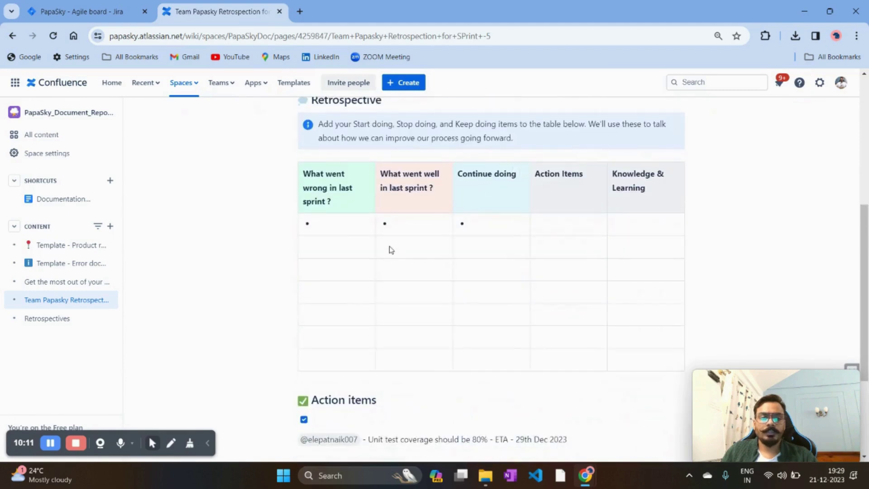
{"action": "scroll", "coordinate": [382, 244], "scroll_direction": "up", "scroll_amount": 6}
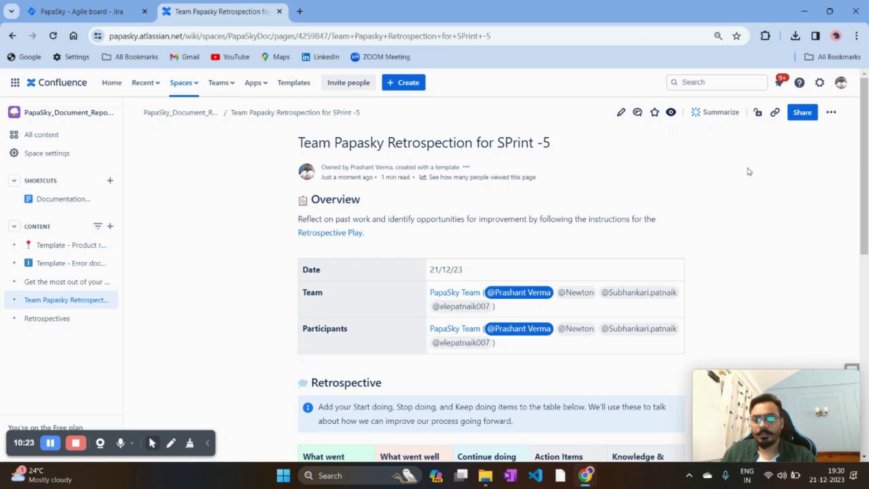
{"action": "left_click", "coordinate": [800, 118]}
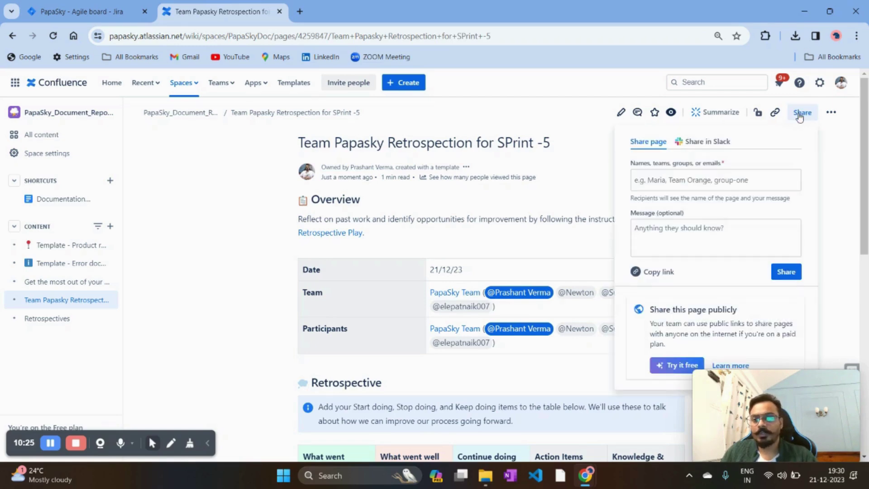
{"action": "left_click", "coordinate": [721, 186]}
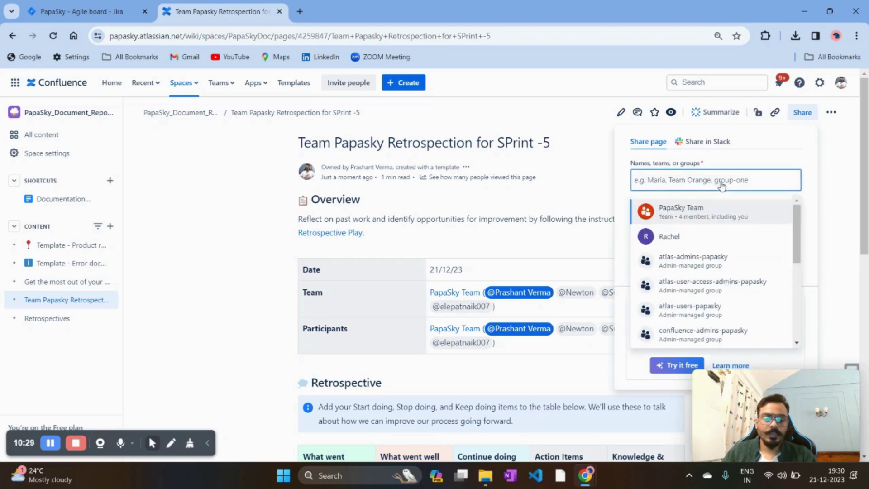
{"action": "type", "text": "ele"}
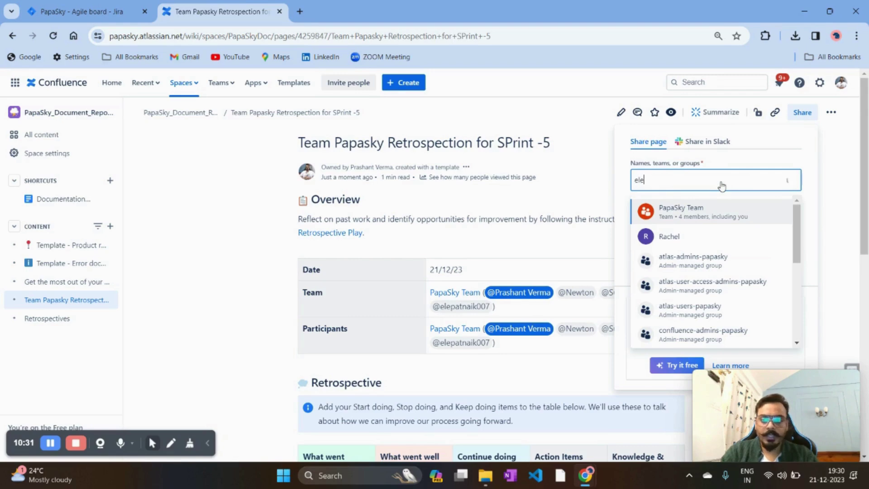
{"action": "left_click", "coordinate": [703, 215]}
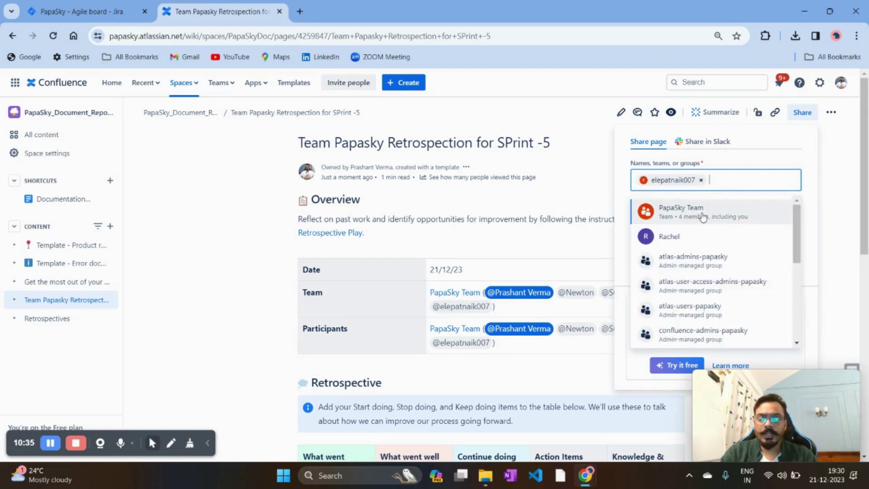
{"action": "left_click", "coordinate": [668, 220]}
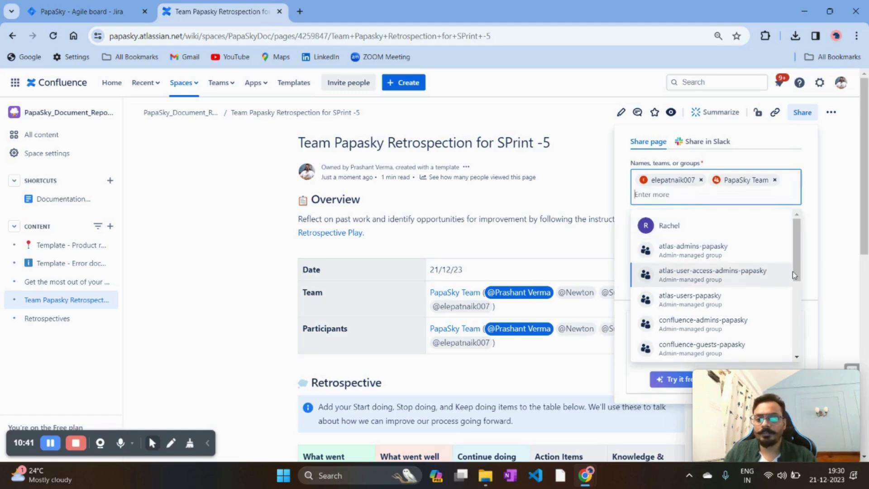
{"action": "scroll", "coordinate": [792, 269], "scroll_direction": "down", "scroll_amount": 3}
{"action": "scroll", "coordinate": [774, 295], "scroll_direction": "up", "scroll_amount": 3}
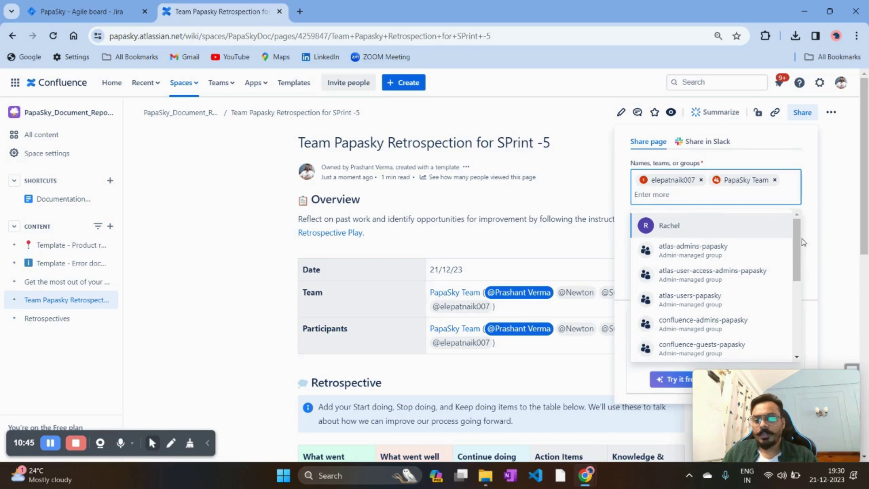
{"action": "left_click", "coordinate": [852, 199]}
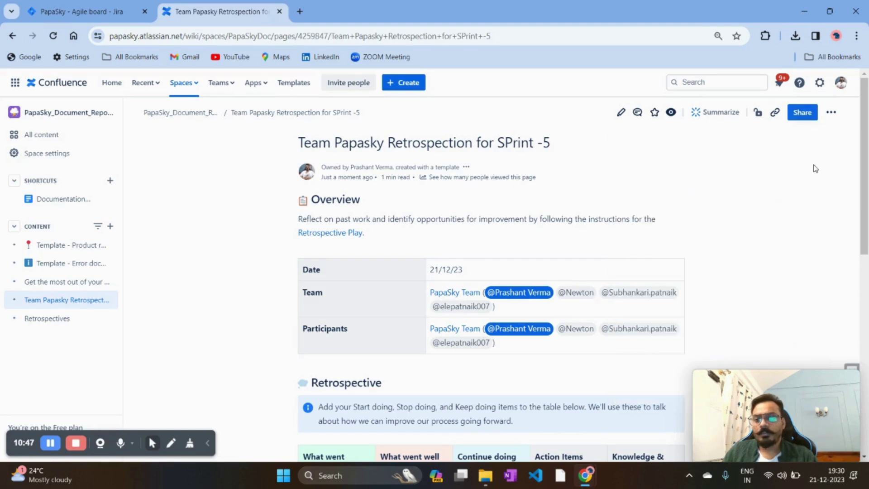
Copy the link of the published retrospective page
{"action": "left_click", "coordinate": [775, 113]}
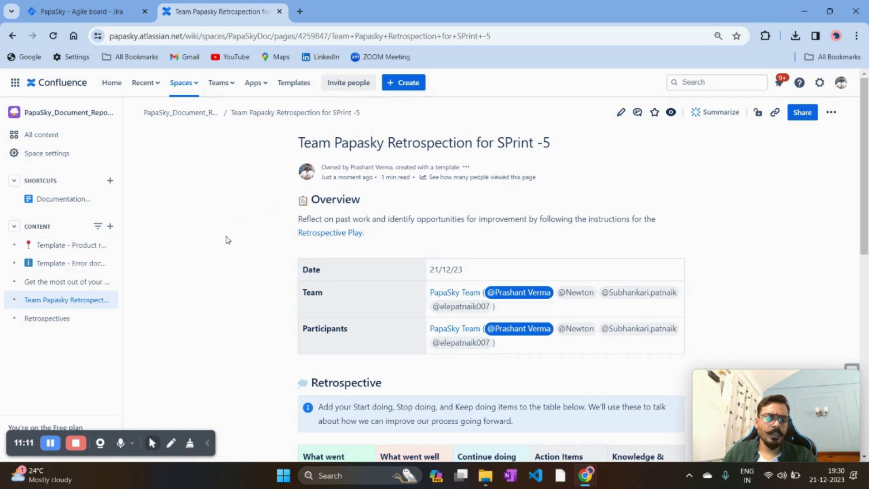
{"action": "mouse_move", "coordinate": [48, 301]}
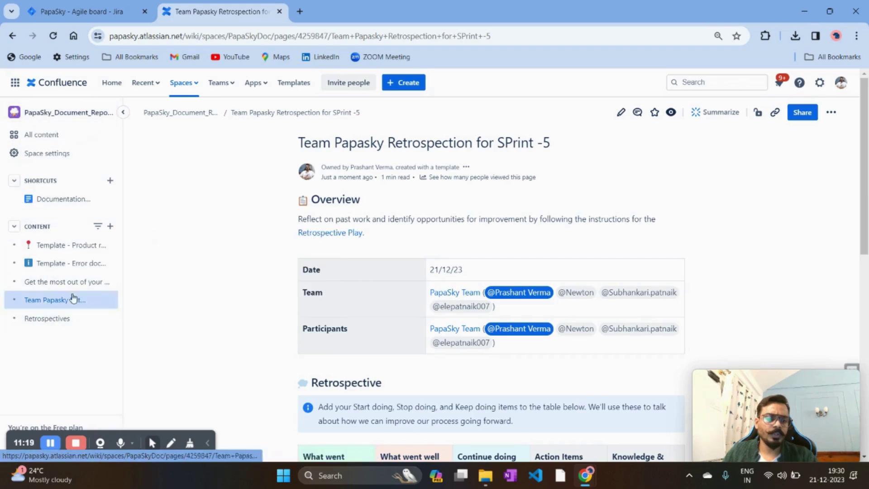
{"action": "left_click", "coordinate": [110, 227]}
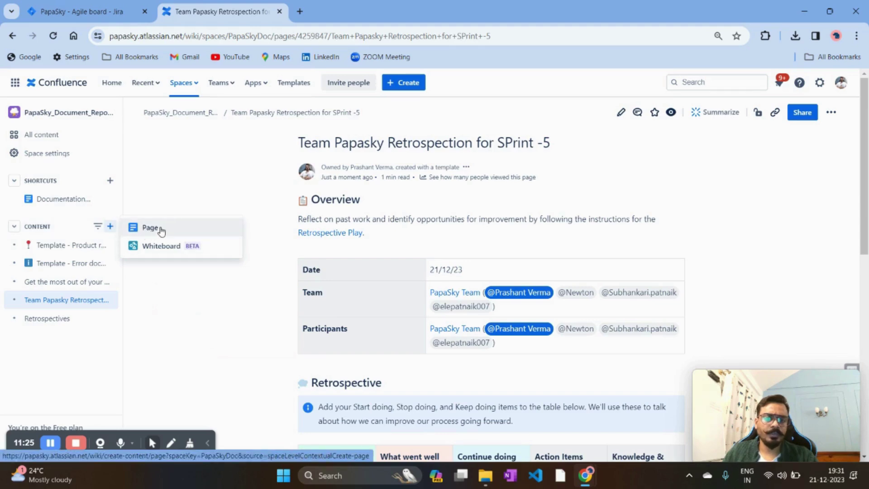
{"action": "left_click", "coordinate": [201, 270]}
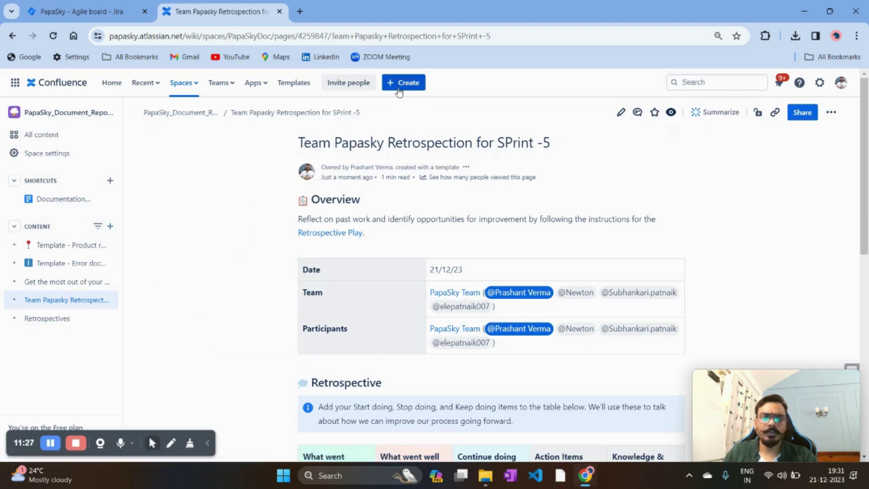
{"action": "left_click", "coordinate": [399, 90]}
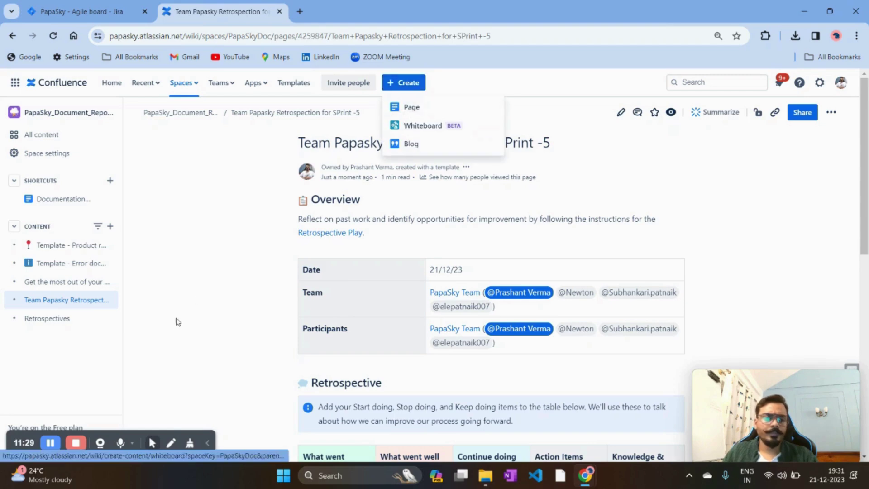
{"action": "left_click", "coordinate": [177, 321]}
Create a new page from the "Sprint planning meeting" template, searching the templates for "sprint p"
{"action": "left_click", "coordinate": [411, 88]}
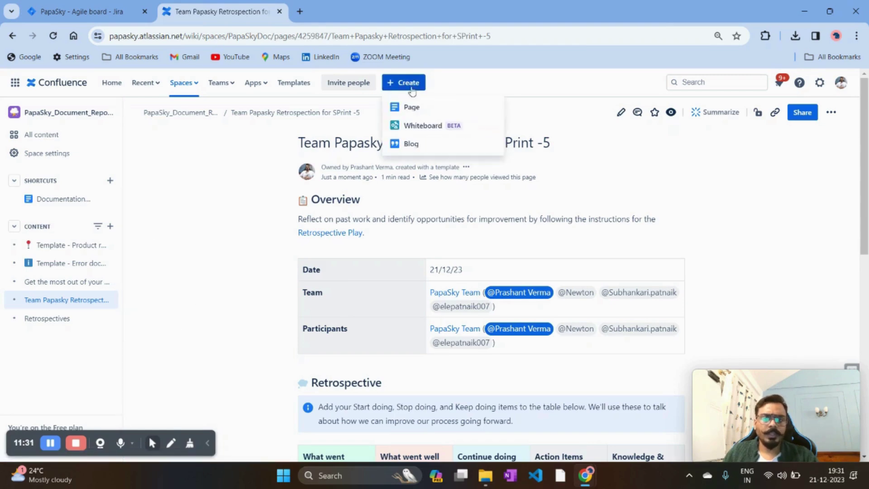
{"action": "left_click", "coordinate": [431, 109]}
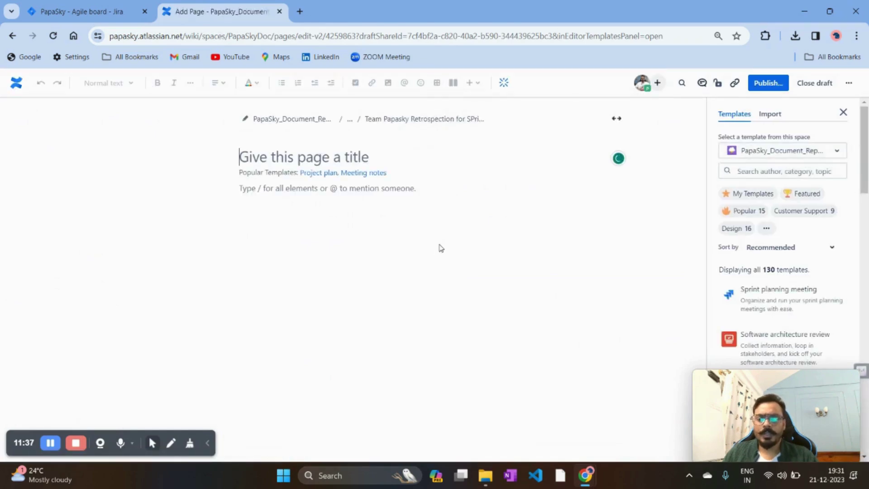
{"action": "mouse_move", "coordinate": [733, 302]}
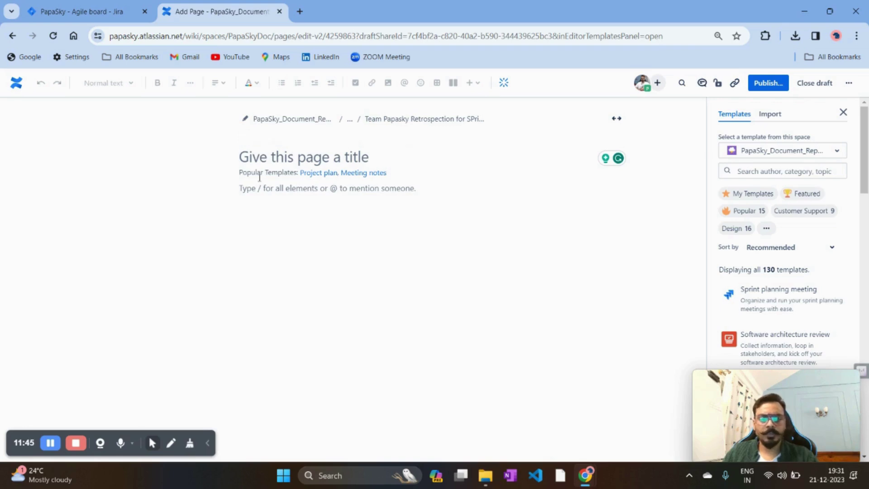
{"action": "left_click", "coordinate": [782, 171]}
{"action": "type", "text": "sp"}
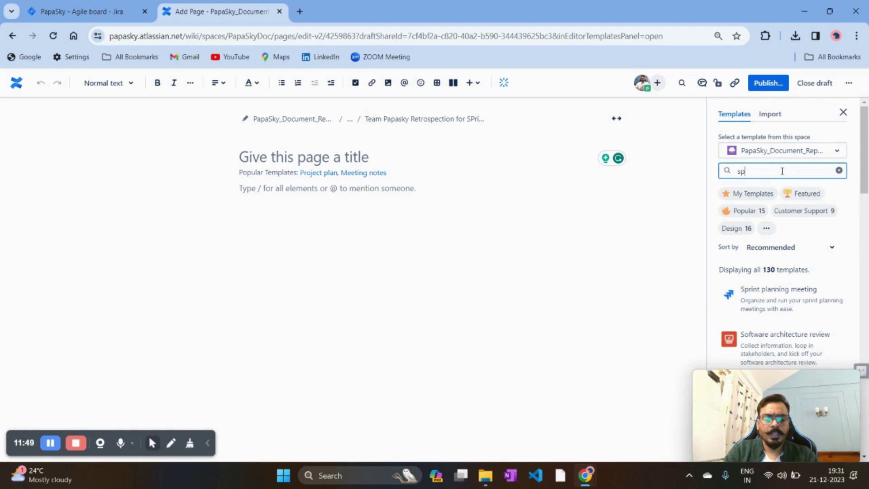
{"action": "type", "text": "rint "}
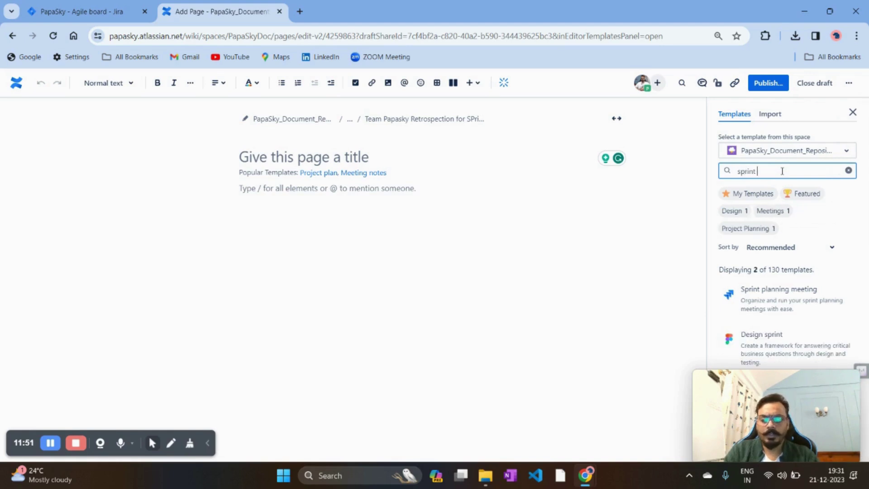
{"action": "type", "text": "p"}
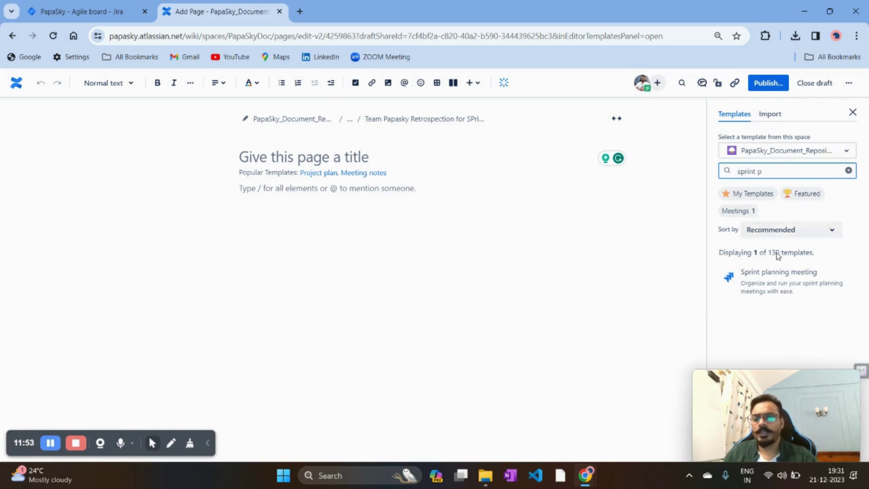
{"action": "left_click", "coordinate": [774, 275]}
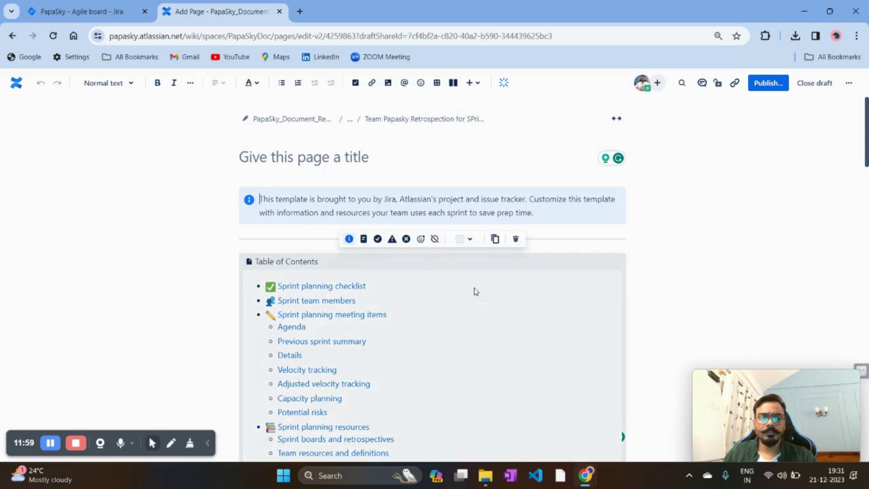
Look through the sprint planning template's table of contents, planning checklist, team members and meeting items sections
{"action": "scroll", "coordinate": [471, 295], "scroll_direction": "down", "scroll_amount": 3}
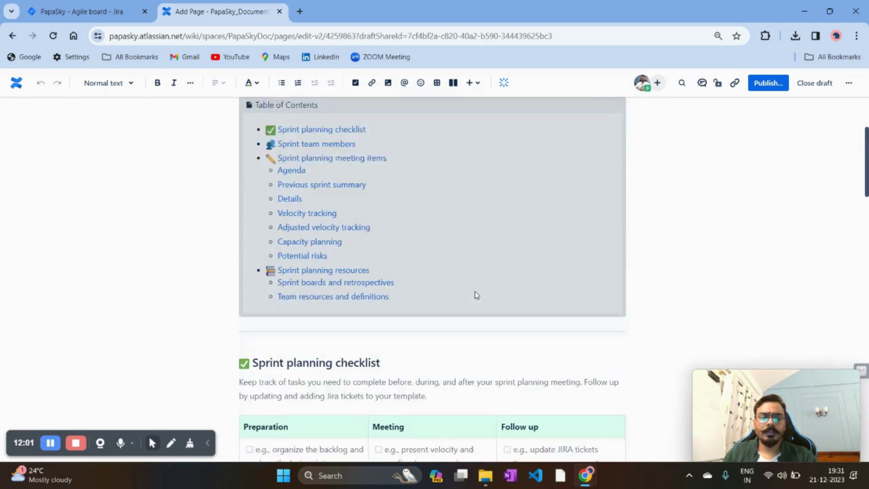
{"action": "scroll", "coordinate": [365, 194], "scroll_direction": "up", "scroll_amount": 1}
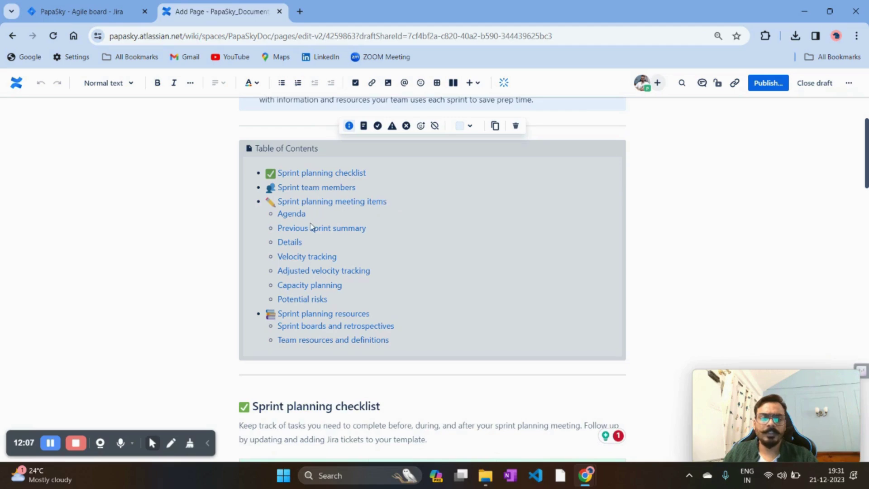
{"action": "scroll", "coordinate": [311, 224], "scroll_direction": "down", "scroll_amount": 4}
{"action": "scroll", "coordinate": [311, 224], "scroll_direction": "down", "scroll_amount": 7}
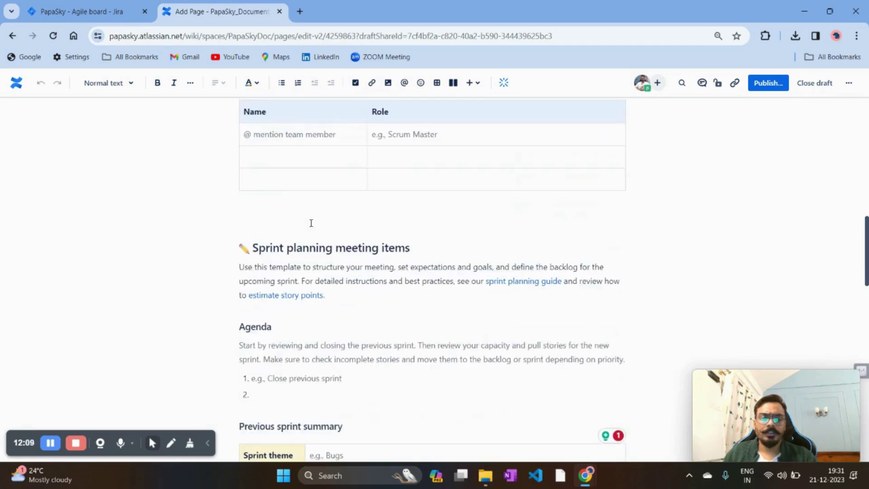
{"action": "scroll", "coordinate": [312, 223], "scroll_direction": "up", "scroll_amount": 6}
{"action": "scroll", "coordinate": [311, 222], "scroll_direction": "up", "scroll_amount": 3}
{"action": "scroll", "coordinate": [316, 242], "scroll_direction": "down", "scroll_amount": 4}
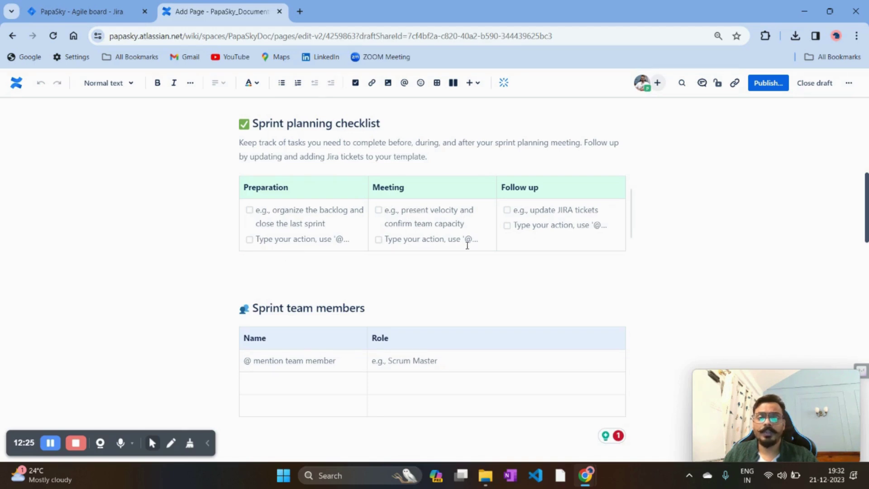
Fill the first row of the Sprint team members table with a teammate mention and the role "Front End Developer"
{"action": "scroll", "coordinate": [390, 268], "scroll_direction": "down", "scroll_amount": 3}
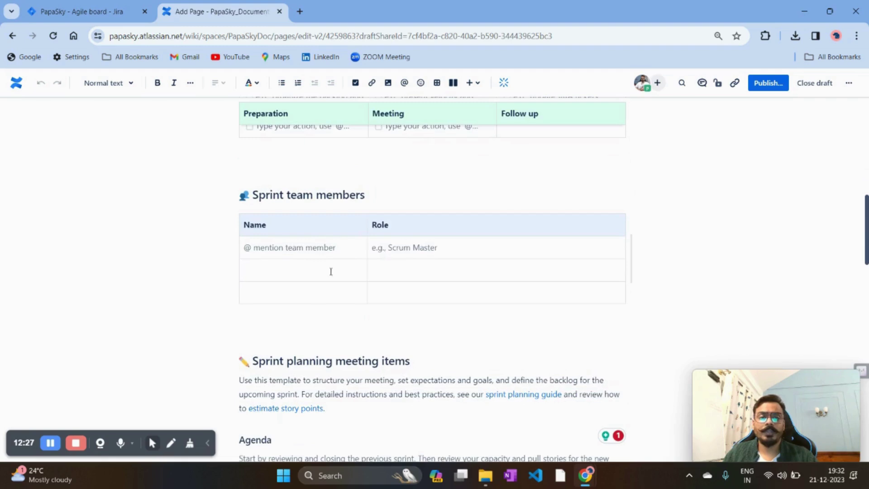
{"action": "left_click", "coordinate": [276, 244]}
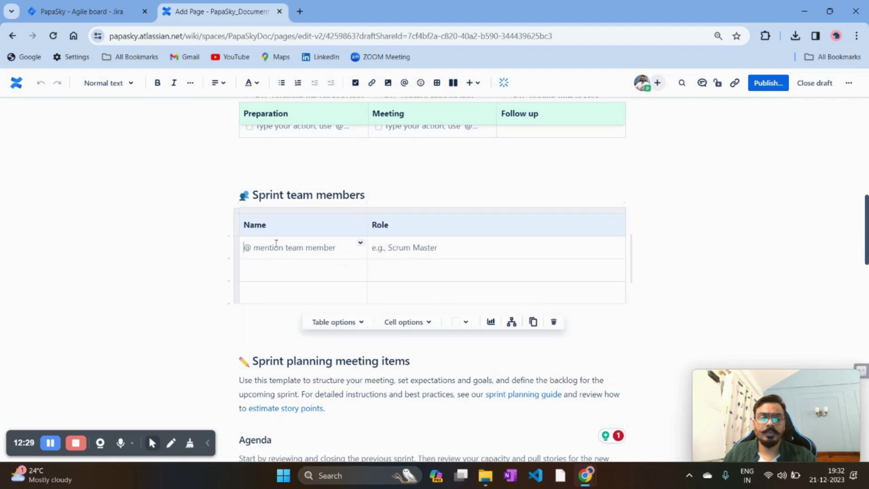
{"action": "type", "text": "@el"}
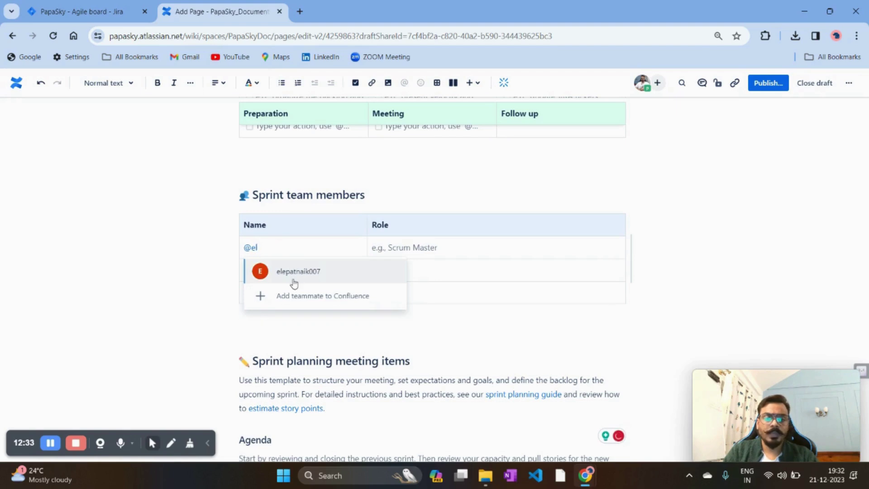
{"action": "left_click", "coordinate": [292, 281]}
{"action": "left_click", "coordinate": [417, 246]}
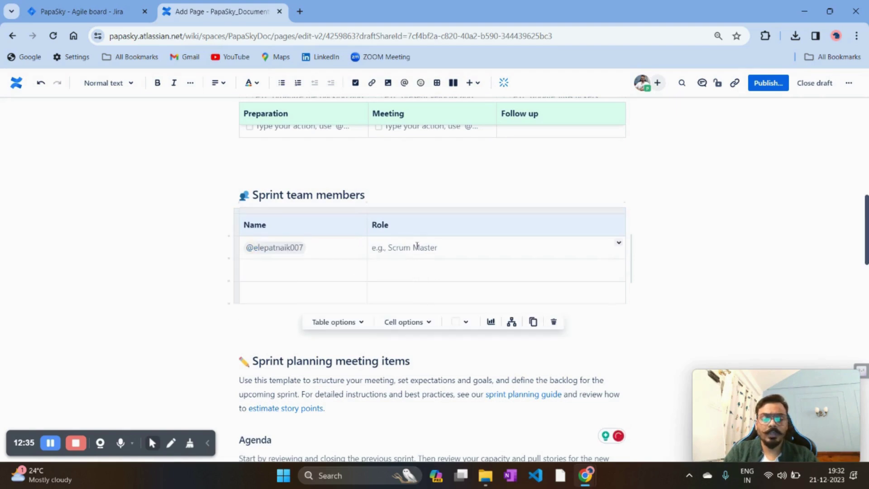
{"action": "type", "text": "Front "}
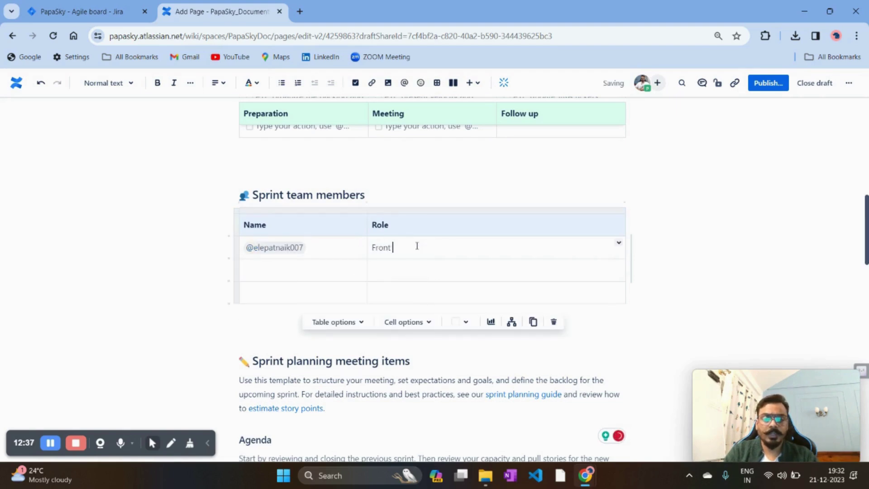
{"action": "type", "text": "End Dev"}
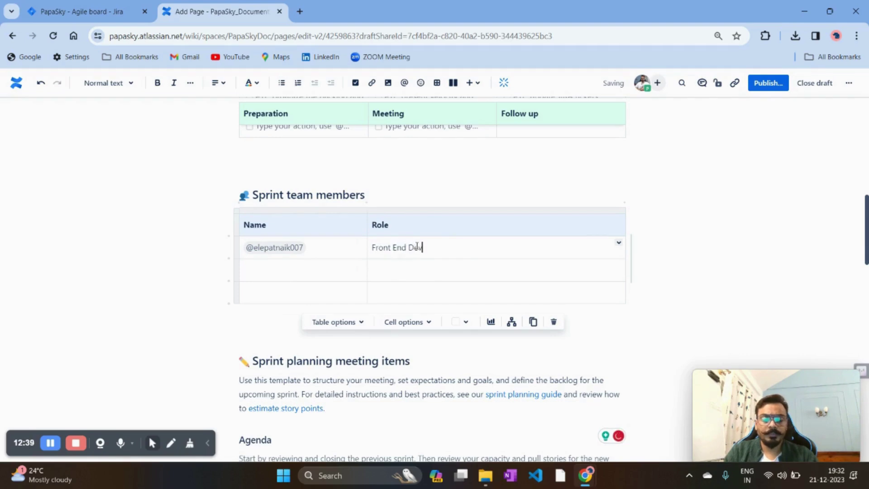
{"action": "type", "text": "eloper"}
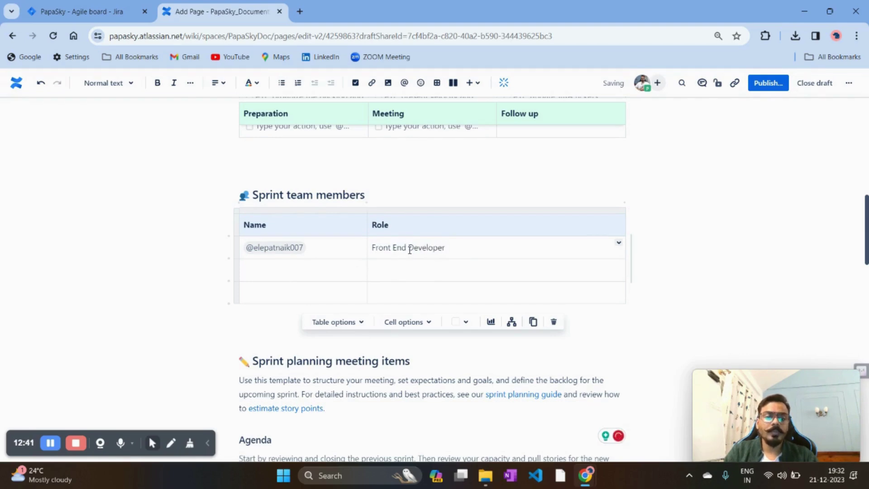
Mention another teammate in the Name cell of the second Sprint team members row
{"action": "left_click", "coordinate": [311, 272]}
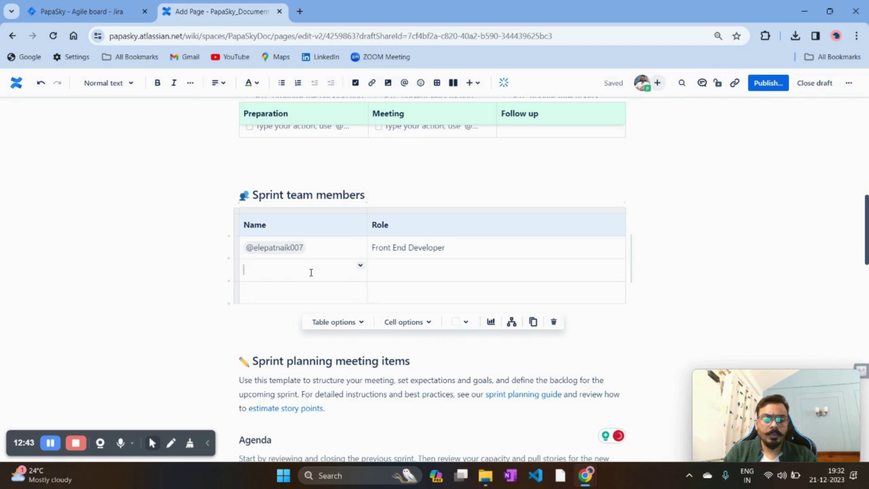
{"action": "type", "text": "@new"}
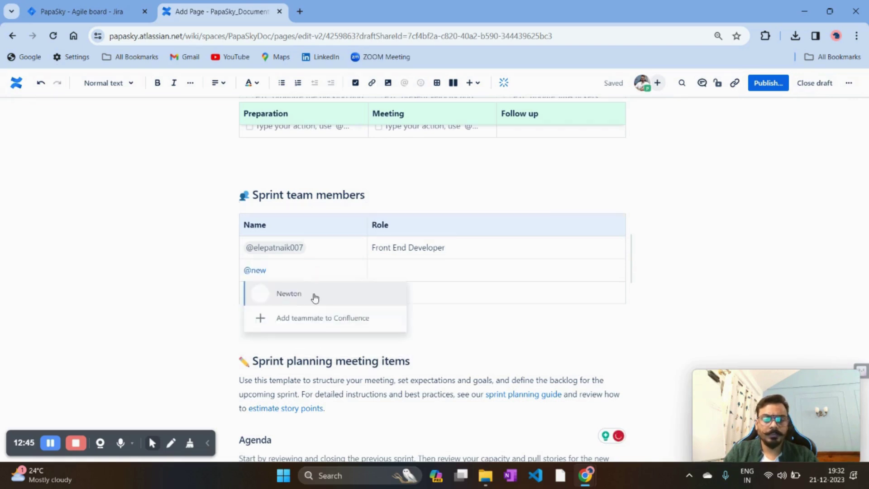
{"action": "left_click", "coordinate": [312, 300]}
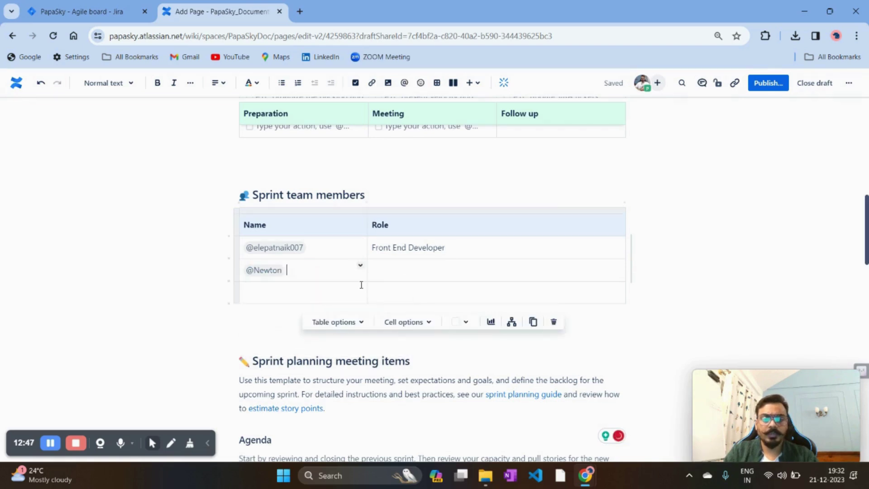
Enter "Automation Tester" as the role in the second row of the Sprint team members table
{"action": "left_click", "coordinate": [404, 265]}
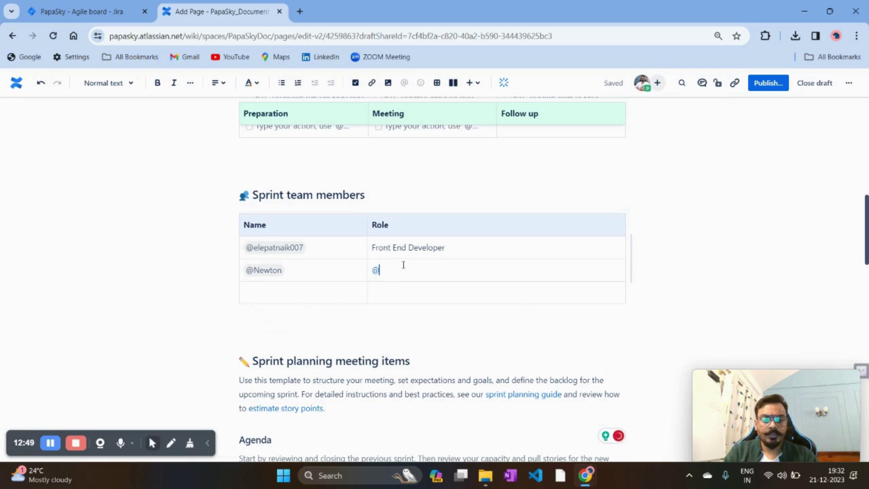
{"action": "type", "text": "A"}
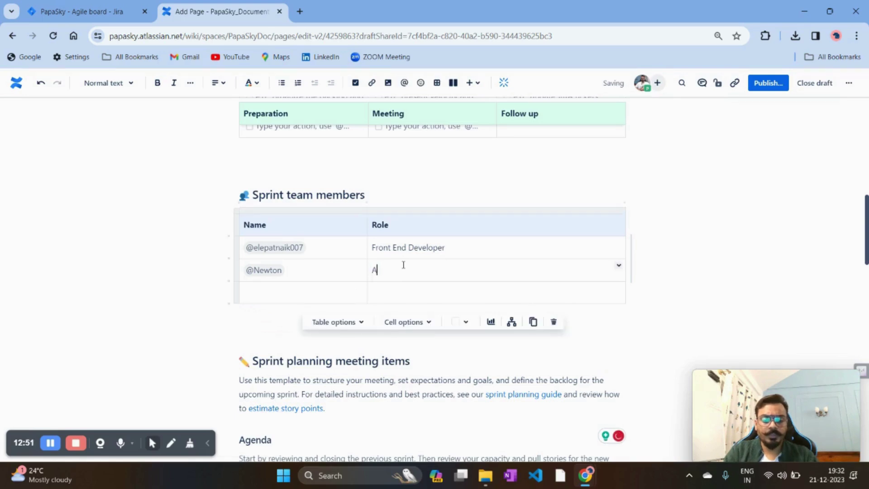
{"action": "type", "text": "utomation "}
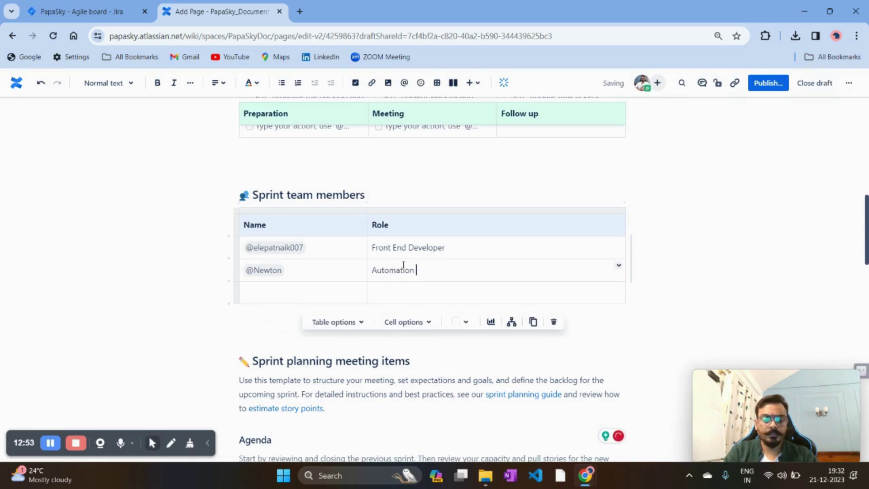
{"action": "type", "text": "Test"}
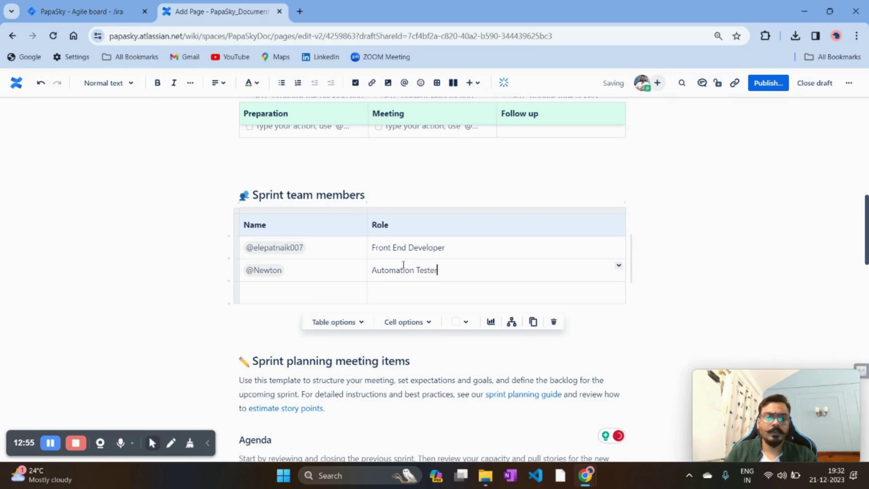
{"action": "type", "text": "er"}
{"action": "left_click", "coordinate": [320, 295]}
{"action": "scroll", "coordinate": [322, 301], "scroll_direction": "down", "scroll_amount": 1}
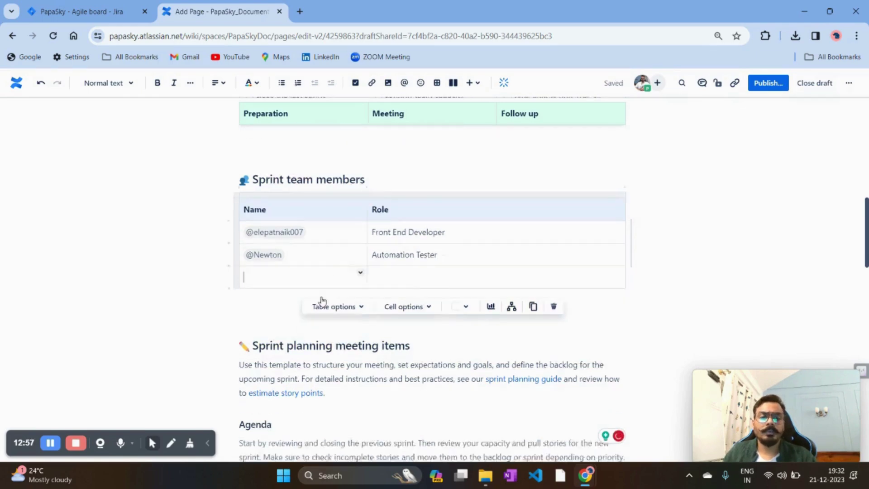
{"action": "scroll", "coordinate": [322, 301], "scroll_direction": "down", "scroll_amount": 2}
{"action": "scroll", "coordinate": [445, 269], "scroll_direction": "up", "scroll_amount": 3}
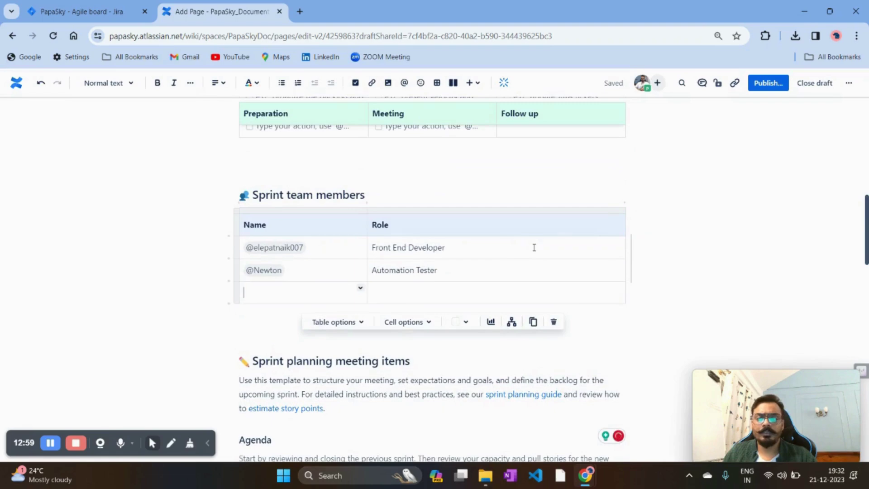
Insert a new column to the right of the Role column in the Sprint team members table
{"action": "left_click", "coordinate": [600, 230]}
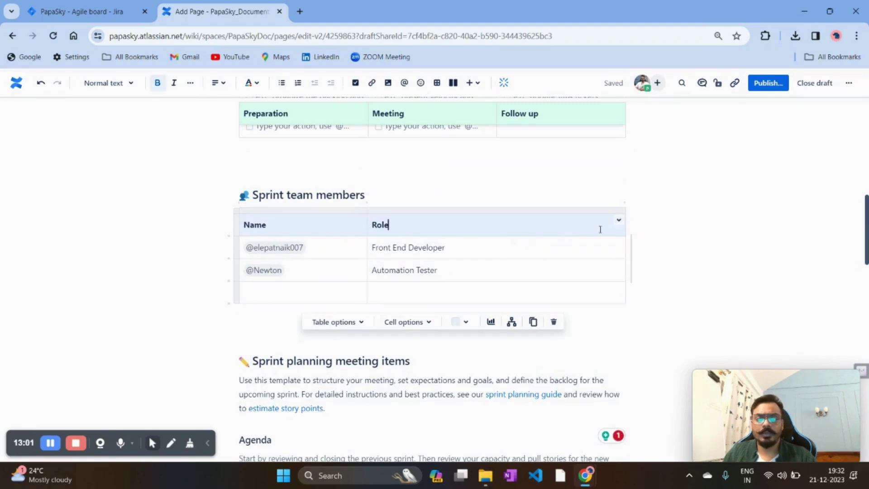
{"action": "left_click", "coordinate": [619, 220]}
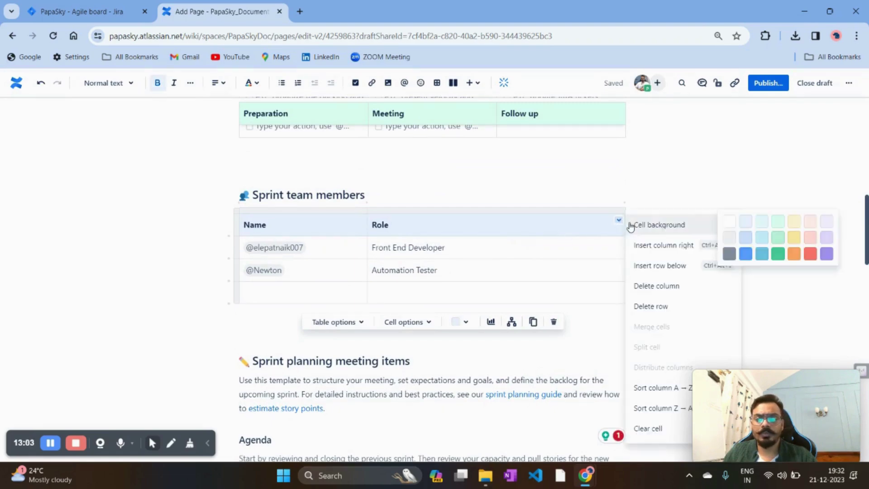
{"action": "left_click", "coordinate": [671, 253]}
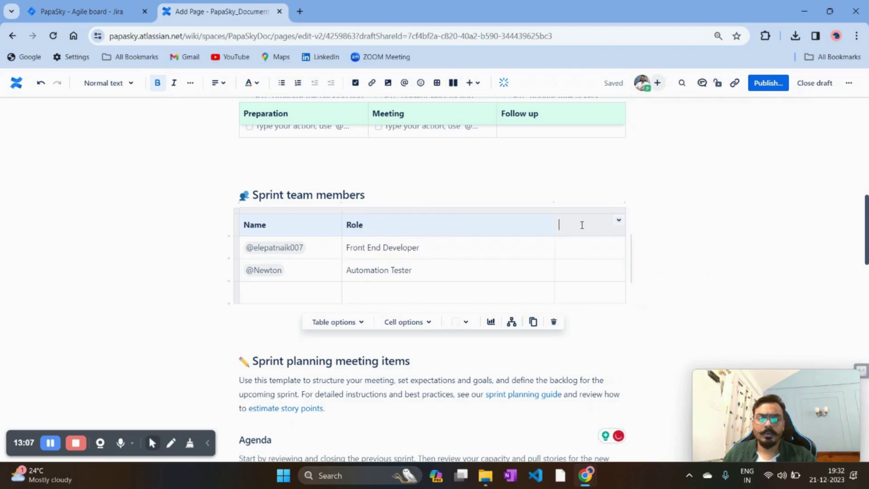
{"action": "left_click", "coordinate": [579, 228]}
{"action": "type", "text": "A"}
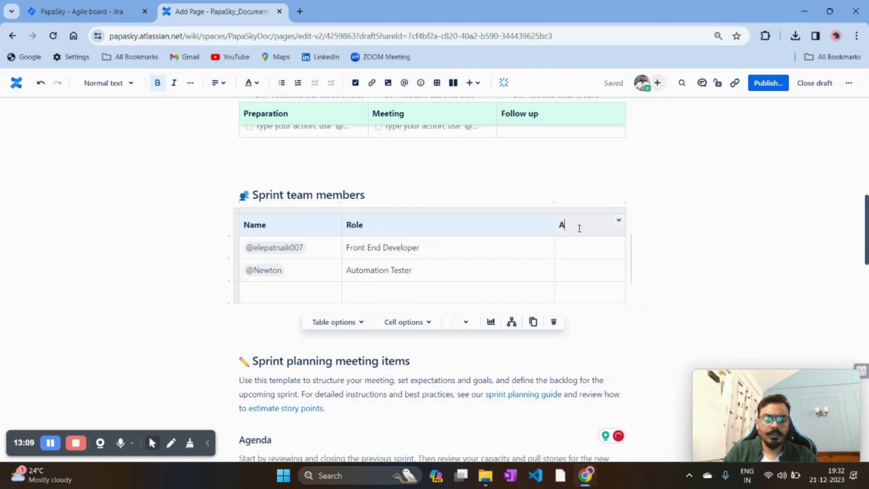
{"action": "type", "text": "vailabil"}
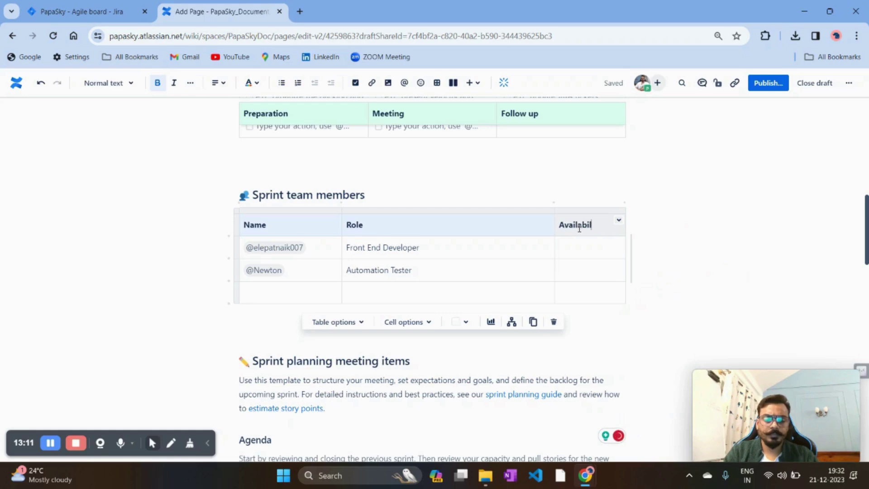
{"action": "type", "text": "ity"}
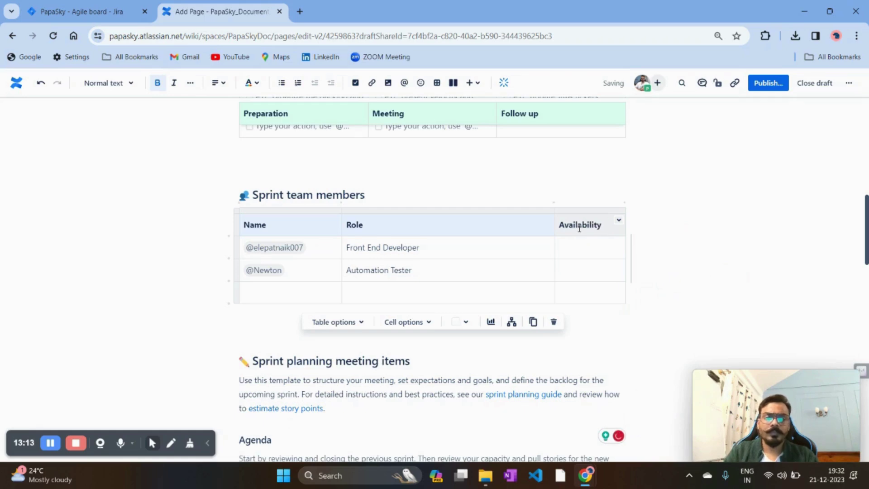
{"action": "key", "text": "BackSpace"}
{"action": "key", "text": "BackSpace"}
{"action": "key", "text": "BackSpace"}
{"action": "key", "text": "BackSpace"}
{"action": "key", "text": "BackSpace"}
{"action": "key", "text": "BackSpace"}
{"action": "key", "text": "BackSpace"}
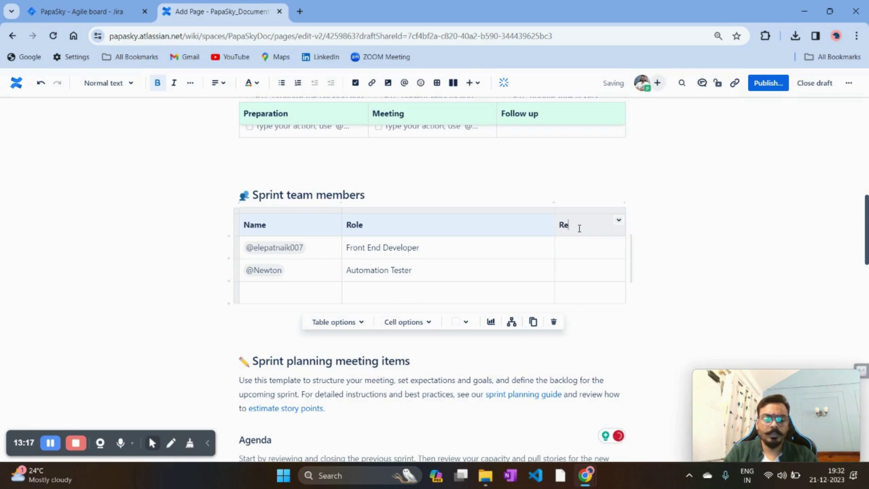
Enter "Responsbility" as the header of the new third column in the Sprint team members table
{"action": "type", "text": "Respons"}
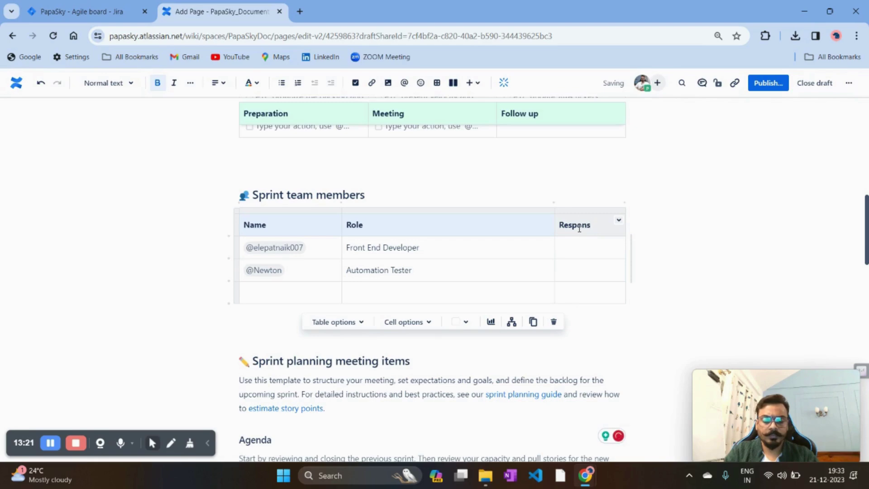
{"action": "type", "text": "ty"}
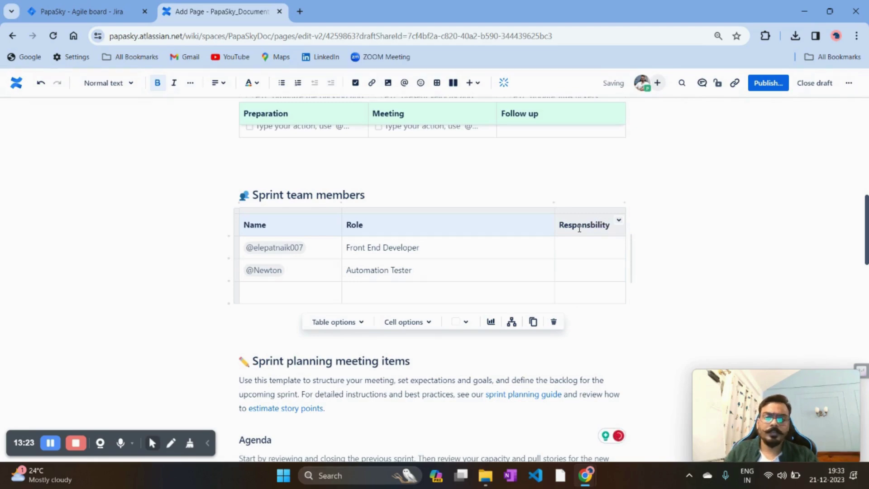
{"action": "left_click", "coordinate": [780, 178]}
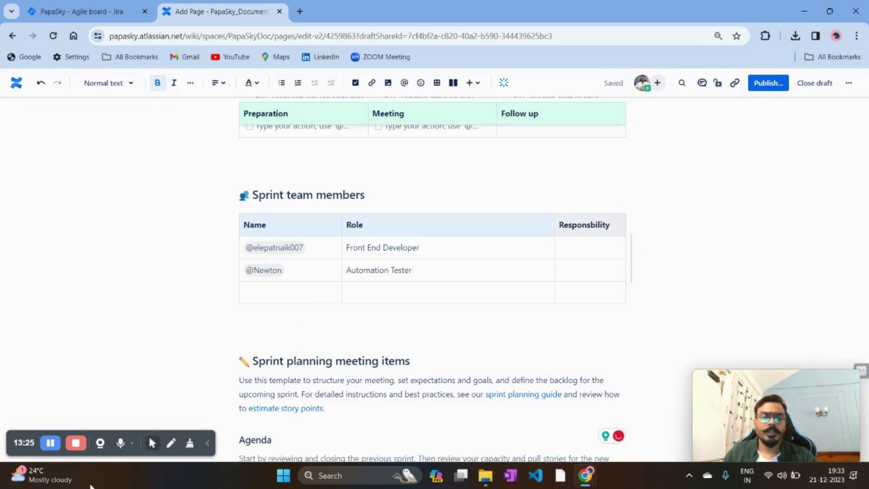
Look through the template's agenda, previous sprint summary, details, velocity tracking and capacity planning sections
{"action": "scroll", "coordinate": [366, 373], "scroll_direction": "up", "scroll_amount": 2}
{"action": "scroll", "coordinate": [366, 372], "scroll_direction": "down", "scroll_amount": 5}
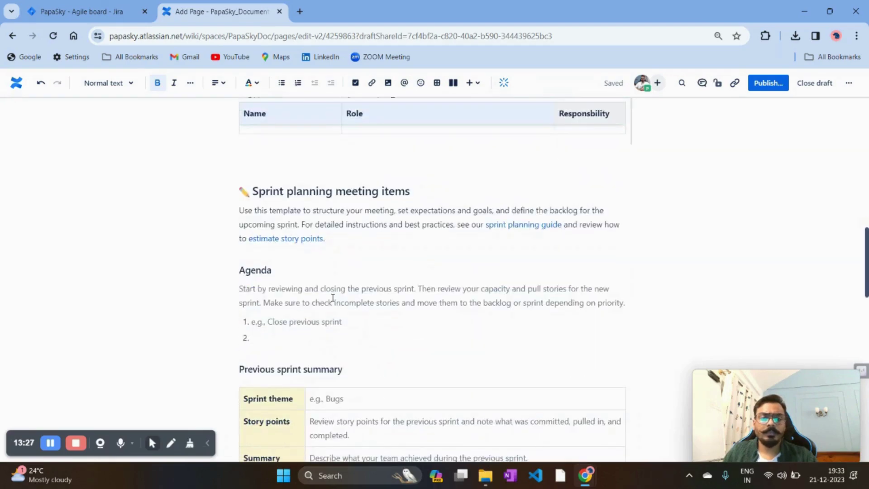
{"action": "scroll", "coordinate": [294, 275], "scroll_direction": "down", "scroll_amount": 3}
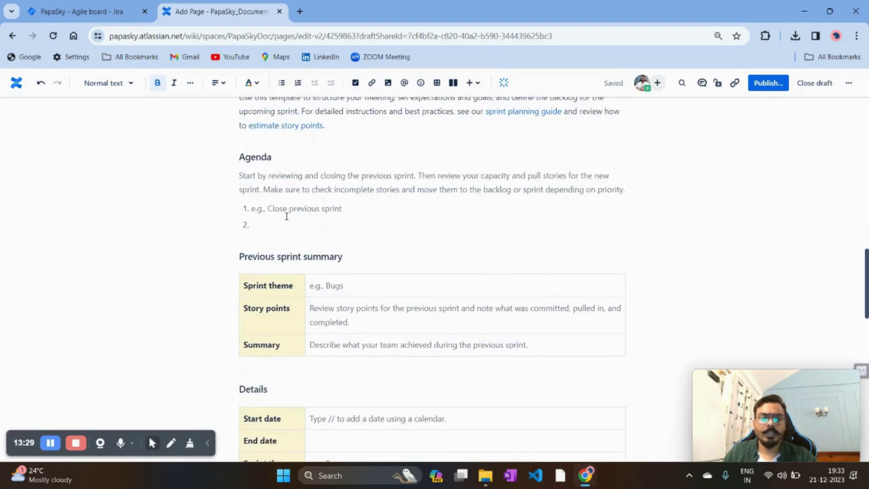
{"action": "scroll", "coordinate": [272, 228], "scroll_direction": "down", "scroll_amount": 3}
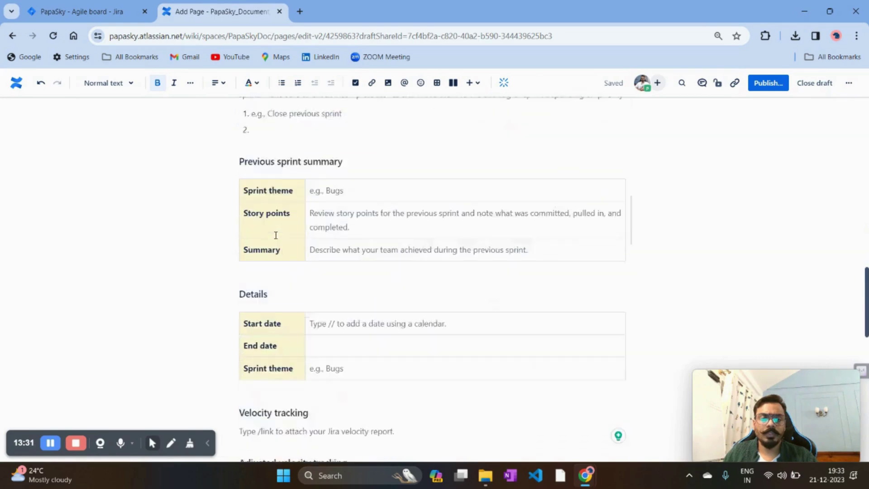
{"action": "left_click", "coordinate": [347, 174]}
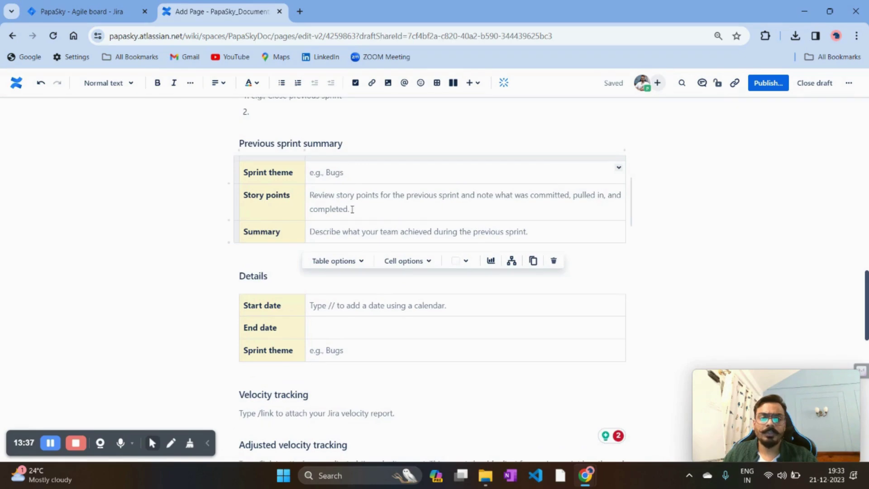
{"action": "scroll", "coordinate": [352, 233], "scroll_direction": "down", "scroll_amount": 4}
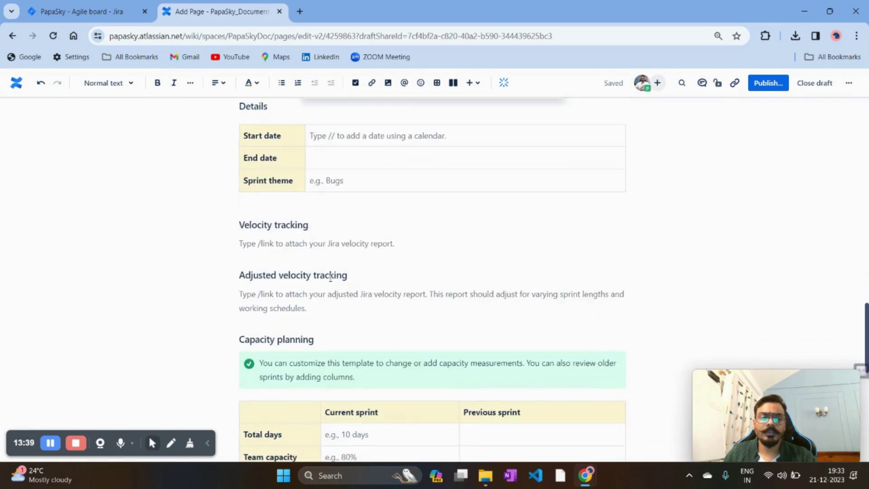
{"action": "scroll", "coordinate": [304, 225], "scroll_direction": "down", "scroll_amount": 1}
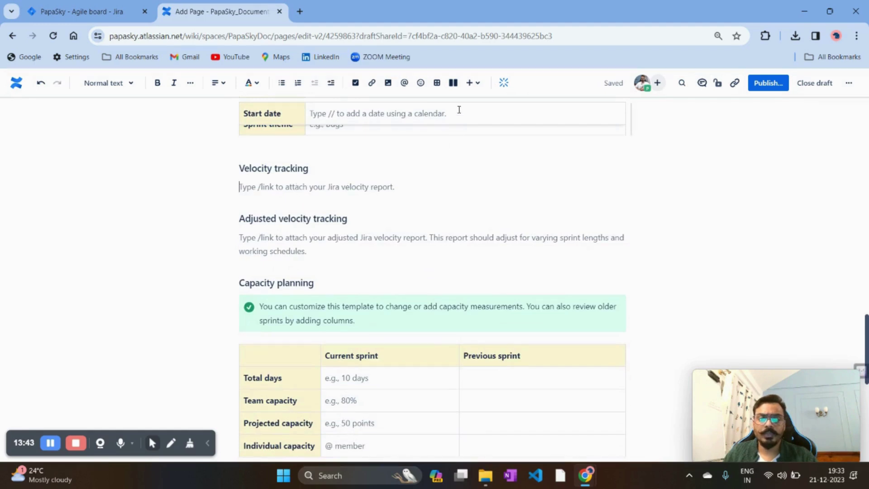
Search the insertable elements for "gadject" and browse the Jira gadgets offered for the Velocity tracking section
{"action": "left_click", "coordinate": [473, 85]}
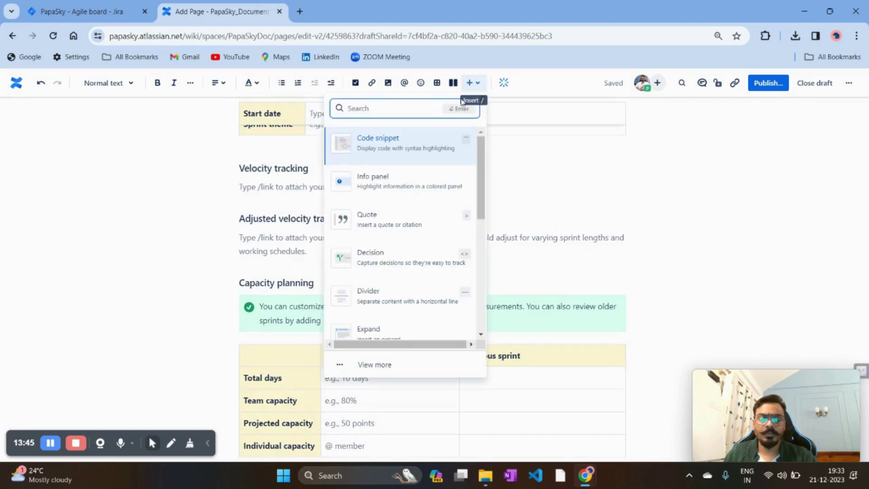
{"action": "type", "text": "ga"}
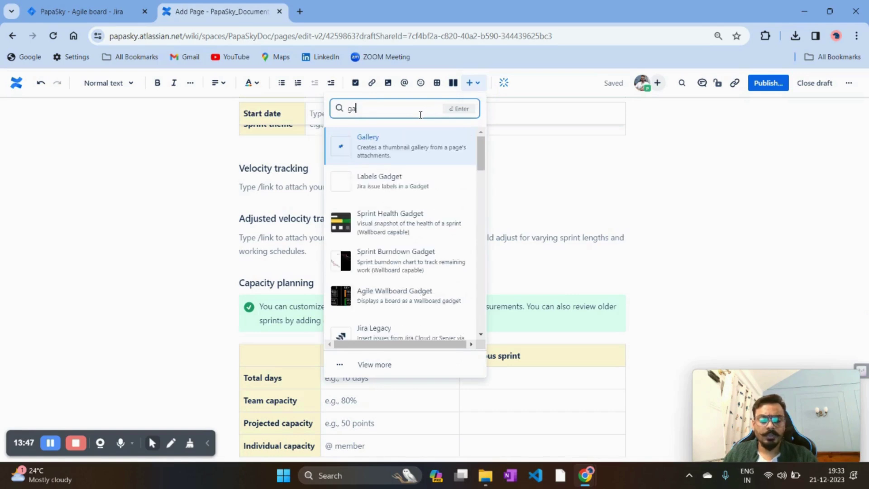
{"action": "type", "text": "l"}
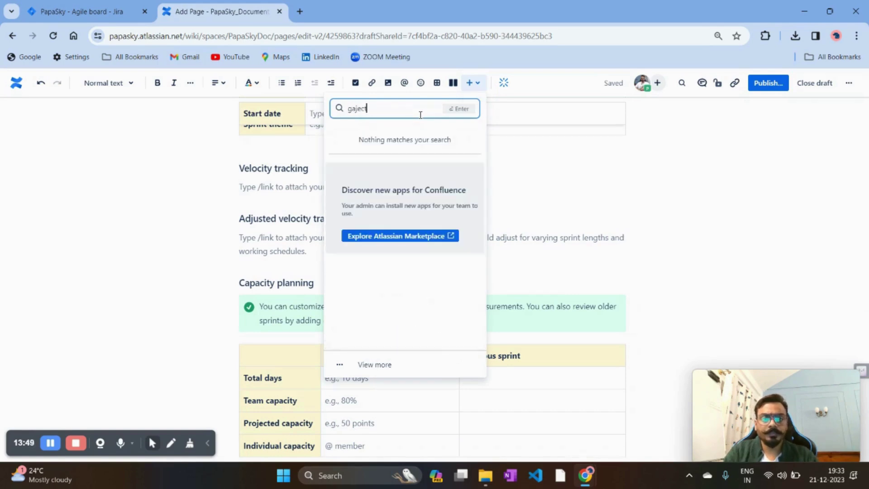
{"action": "type", "text": "djects"}
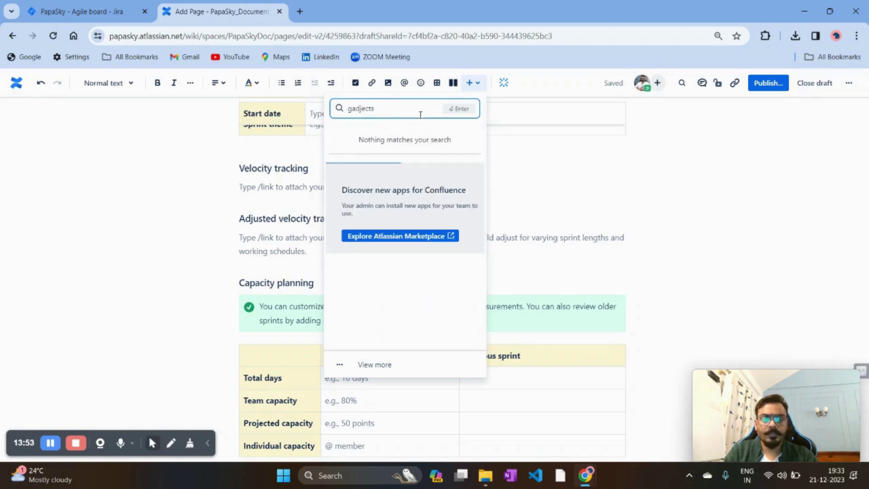
{"action": "key", "text": "BackSpace"}
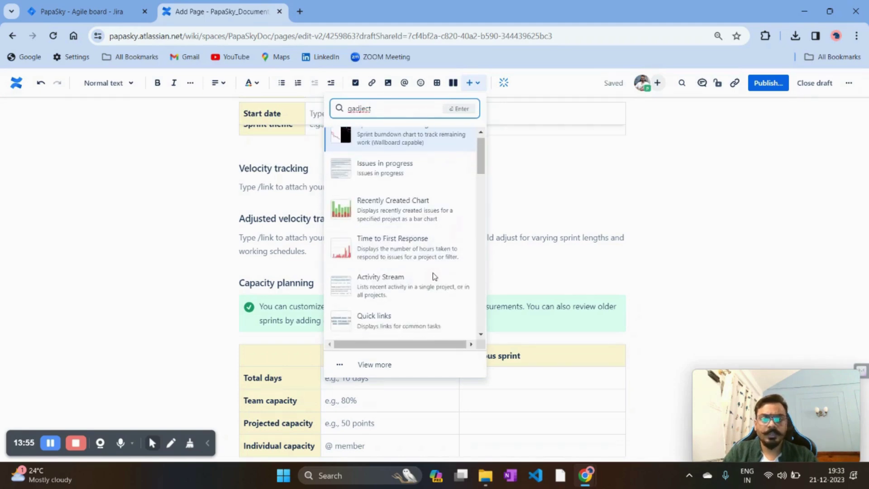
{"action": "scroll", "coordinate": [433, 277], "scroll_direction": "down", "scroll_amount": 6}
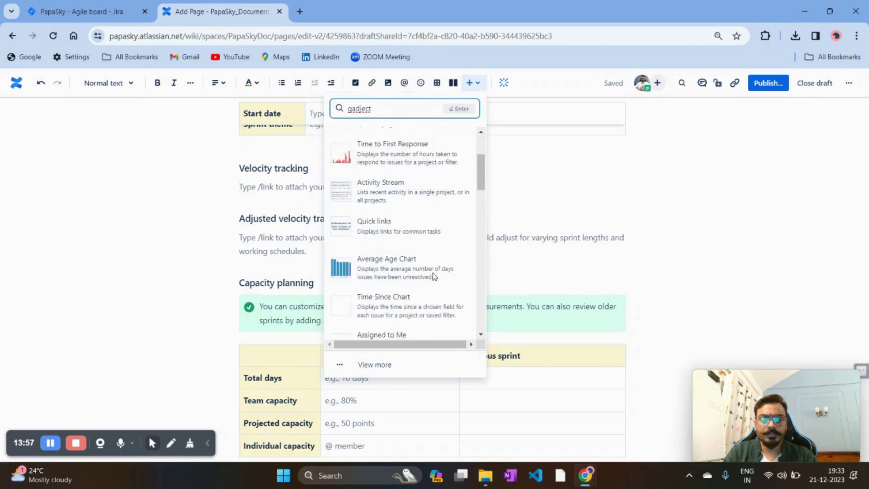
{"action": "scroll", "coordinate": [434, 275], "scroll_direction": "down", "scroll_amount": 6}
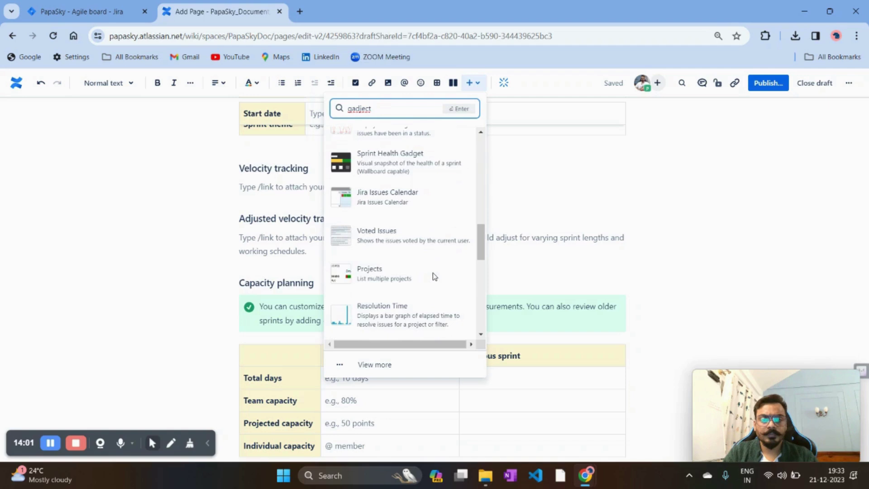
{"action": "scroll", "coordinate": [434, 277], "scroll_direction": "down", "scroll_amount": 6}
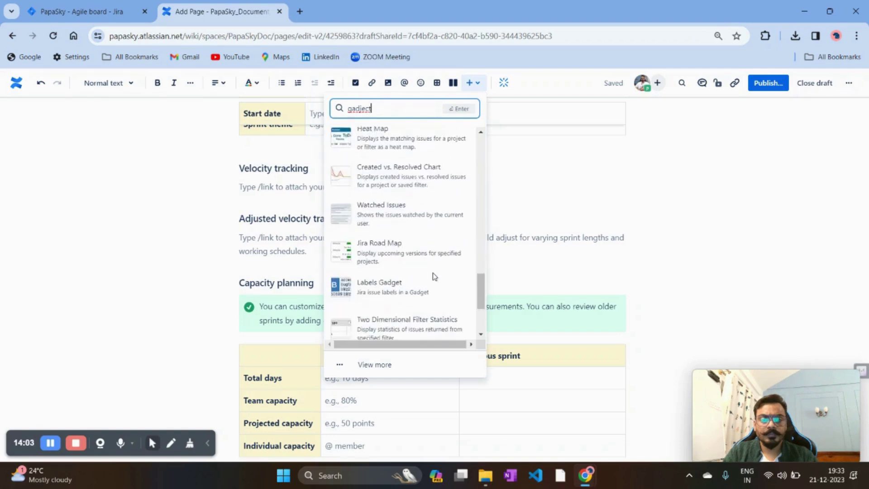
{"action": "scroll", "coordinate": [433, 276], "scroll_direction": "down", "scroll_amount": 3}
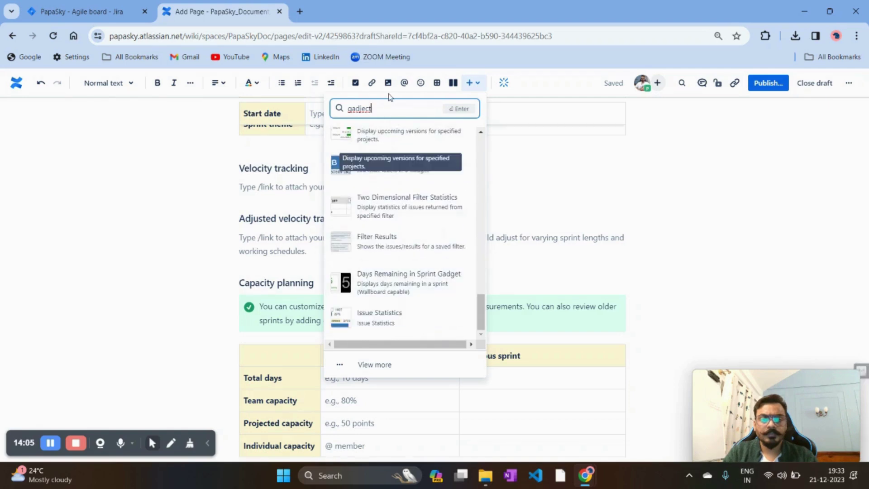
Replace the element search with "vel" to look for a velocity gadget
{"action": "key", "text": "BackSpace"}
{"action": "key", "text": "BackSpace"}
{"action": "key", "text": "BackSpace"}
{"action": "key", "text": "BackSpace"}
{"action": "key", "text": "BackSpace"}
{"action": "key", "text": "BackSpace"}
{"action": "key", "text": "BackSpace"}
{"action": "type", "text": "vel"}
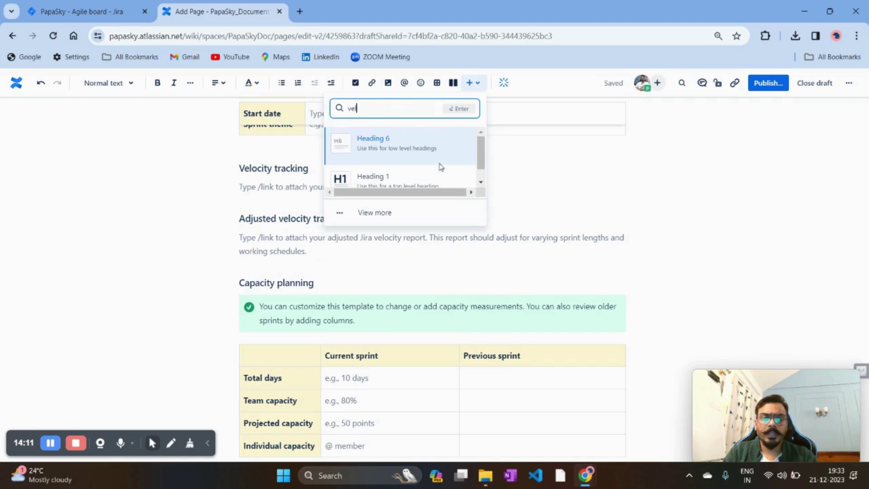
Search the insertable elements for "burn" and insert the Sprint Burndown Gadget under Velocity tracking
{"action": "key", "text": "BackSpace"}
{"action": "key", "text": "BackSpace"}
{"action": "key", "text": "BackSpace"}
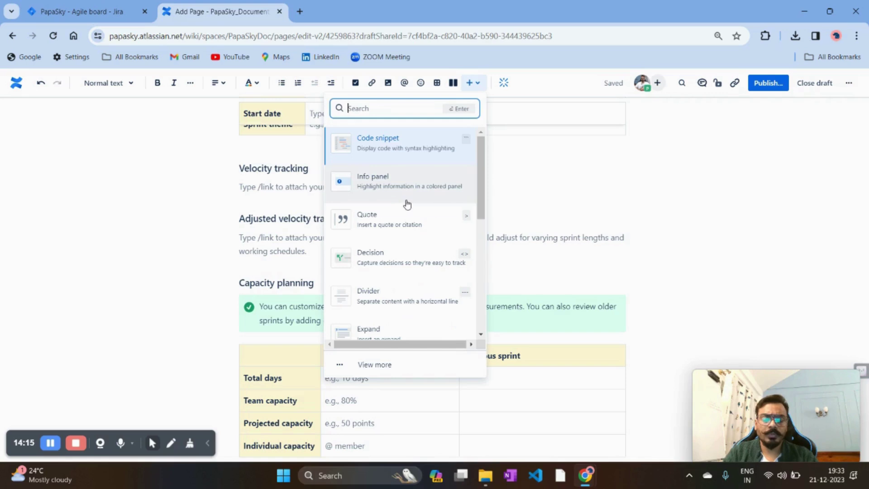
{"action": "type", "text": "burn"}
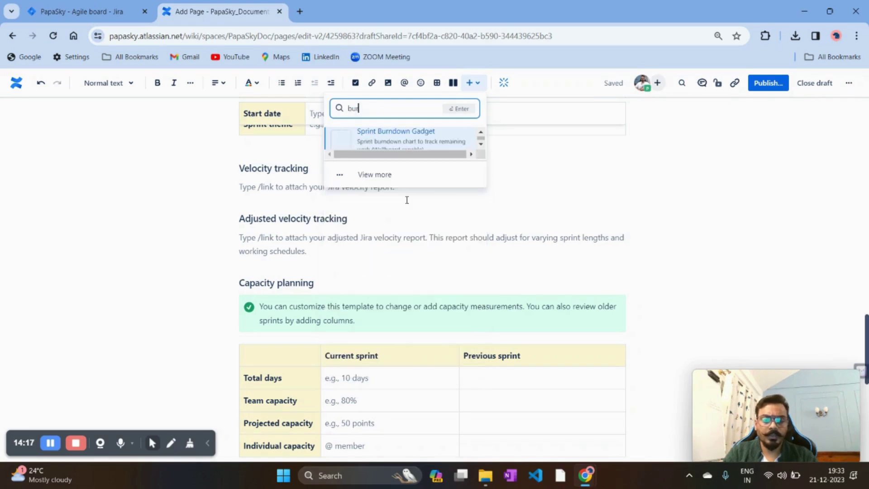
{"action": "left_click", "coordinate": [421, 145]}
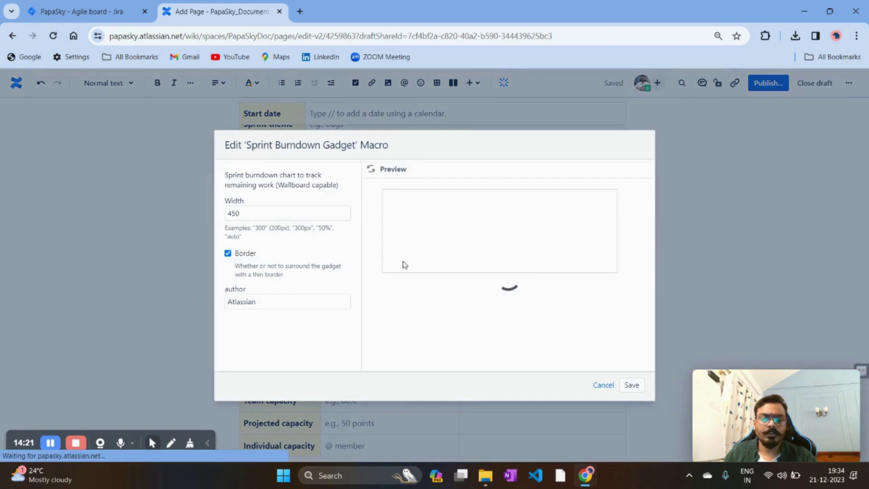
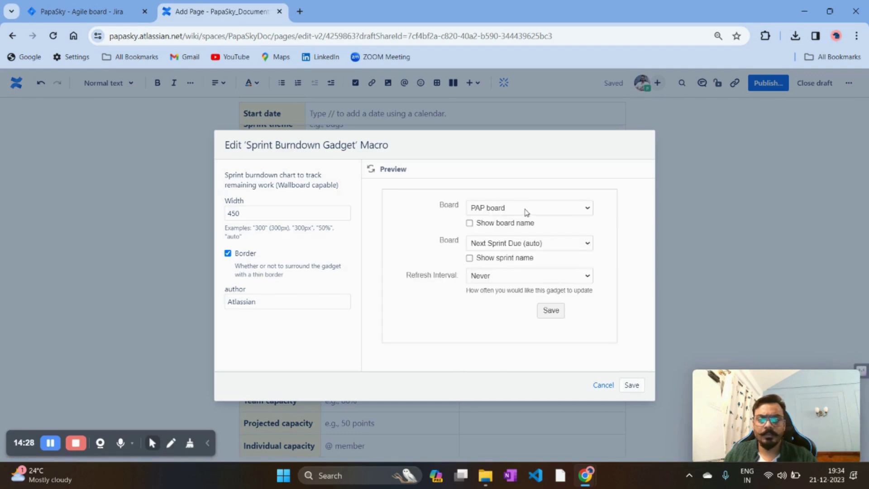
Configure the burndown gadget for PAP board with board name shown, Next Sprint Due (auto) and refresh every 15 minutes, and save it into the page
{"action": "left_click", "coordinate": [526, 212]}
{"action": "left_click", "coordinate": [502, 224]}
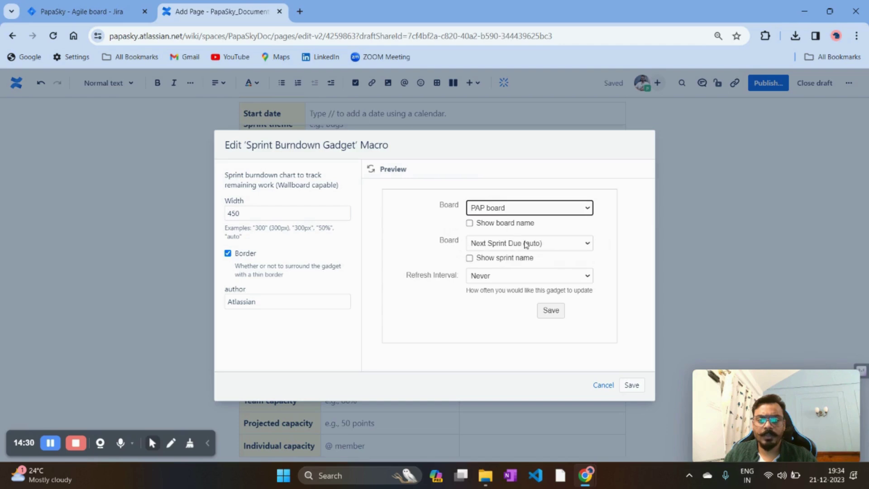
{"action": "left_click", "coordinate": [492, 223]}
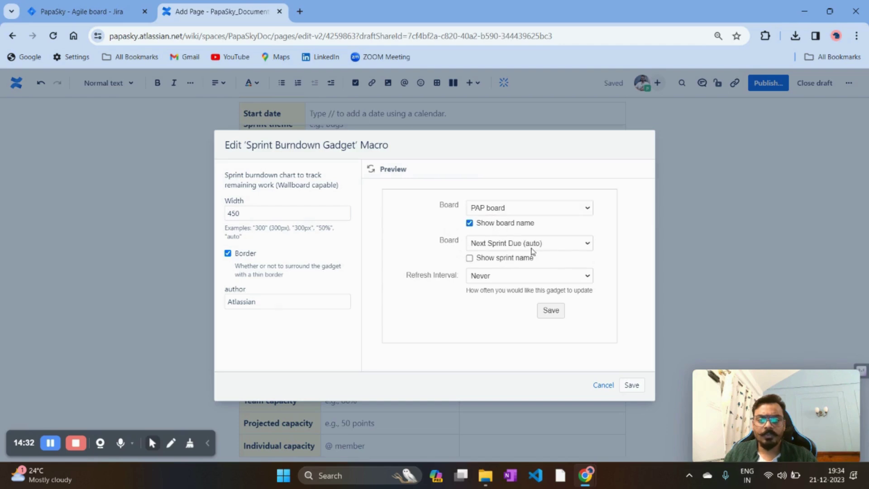
{"action": "left_click", "coordinate": [551, 245]}
{"action": "left_click", "coordinate": [544, 257]}
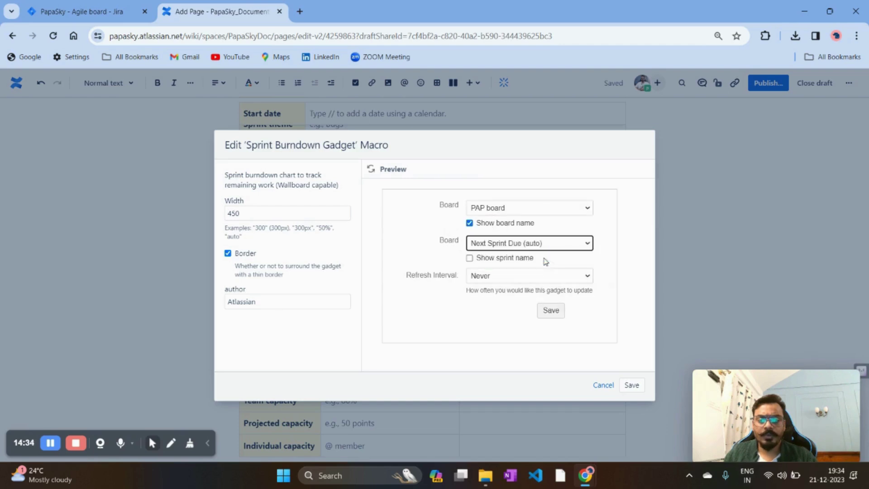
{"action": "left_click", "coordinate": [553, 245]}
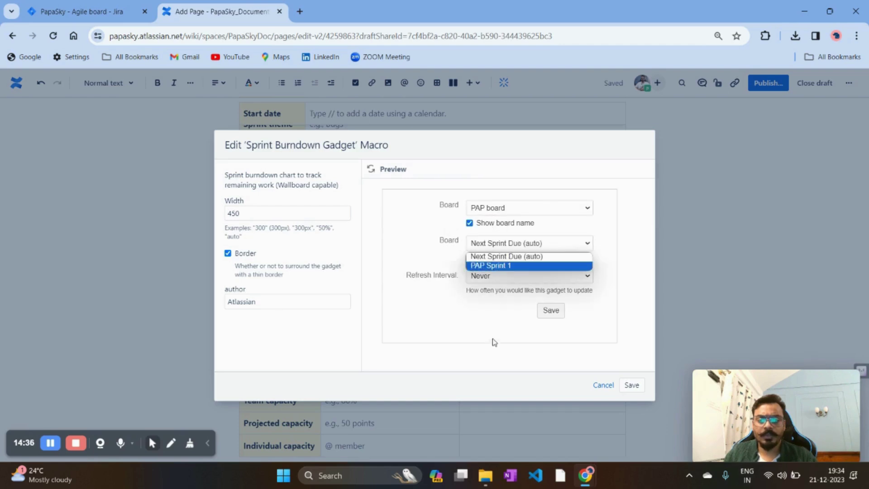
{"action": "left_click", "coordinate": [523, 277]}
{"action": "left_click", "coordinate": [524, 278]}
{"action": "left_click", "coordinate": [509, 298]}
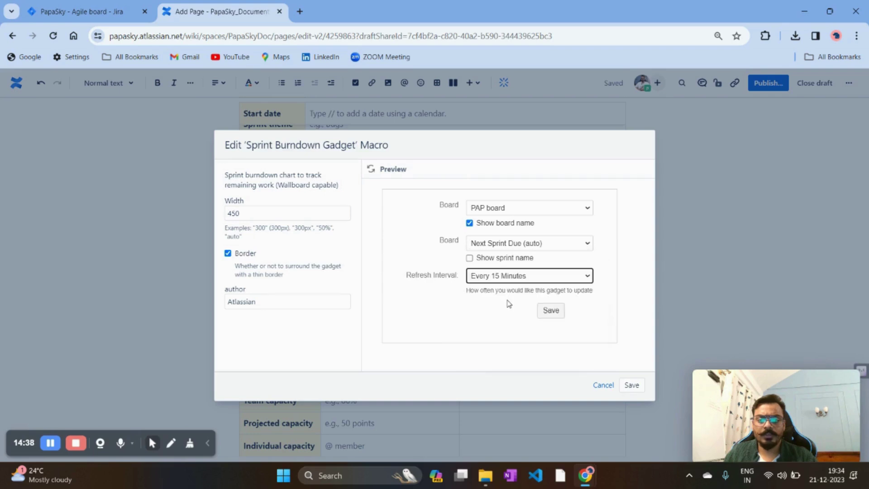
{"action": "left_click", "coordinate": [550, 316]}
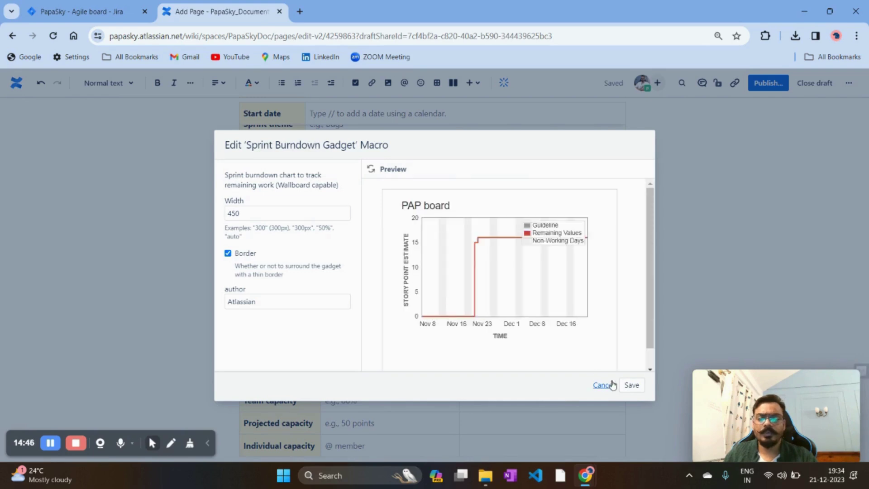
{"action": "left_click", "coordinate": [631, 385]}
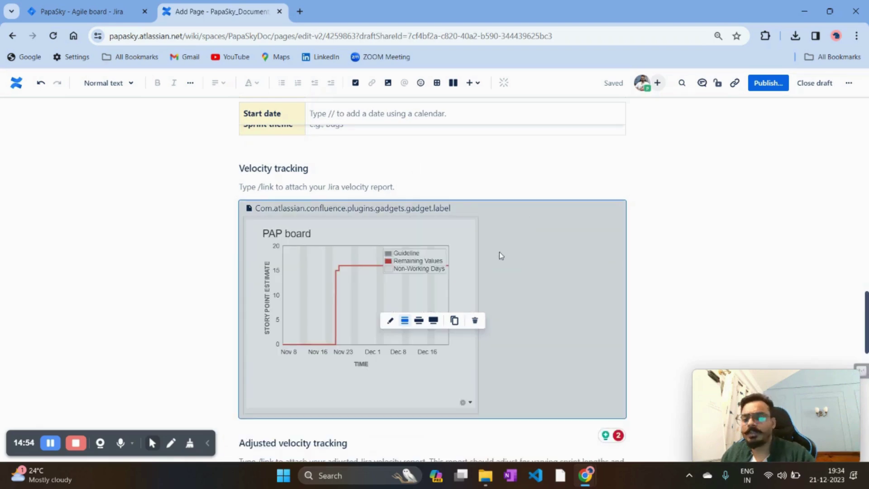
Look through the inserted burndown chart and the template's capacity planning, potential risks, sprint planning resources and earlier sections
{"action": "scroll", "coordinate": [499, 252], "scroll_direction": "down", "scroll_amount": 1}
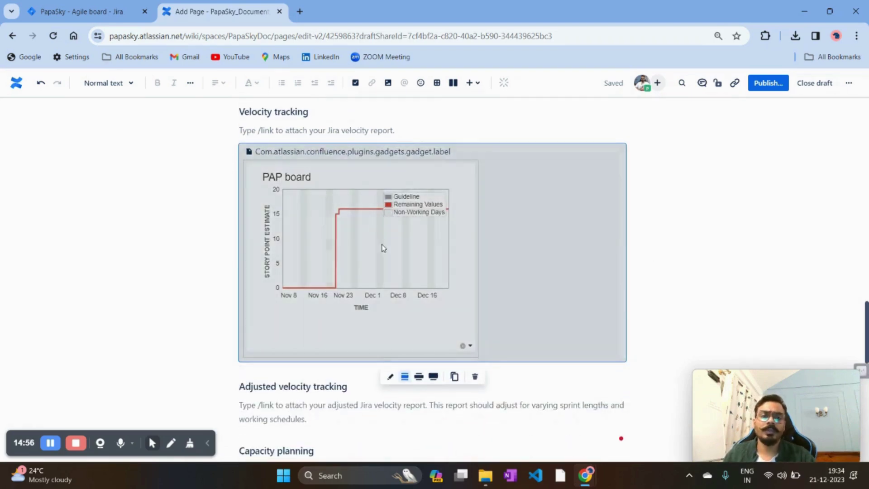
{"action": "scroll", "coordinate": [268, 238], "scroll_direction": "up", "scroll_amount": 4}
{"action": "scroll", "coordinate": [269, 233], "scroll_direction": "down", "scroll_amount": 11}
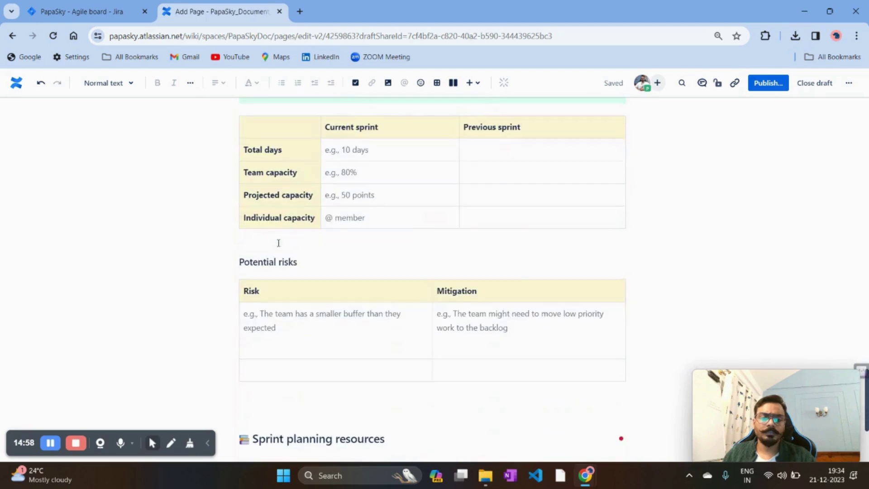
{"action": "scroll", "coordinate": [278, 243], "scroll_direction": "up", "scroll_amount": 2}
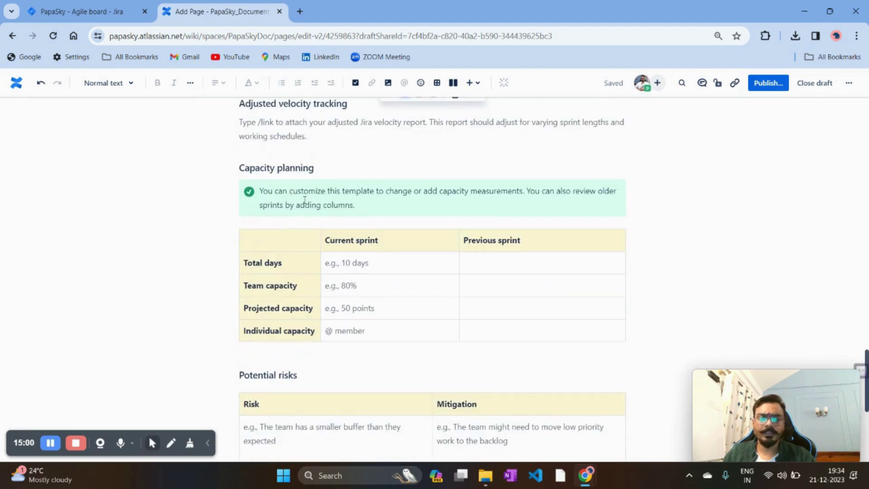
{"action": "left_click", "coordinate": [350, 261]}
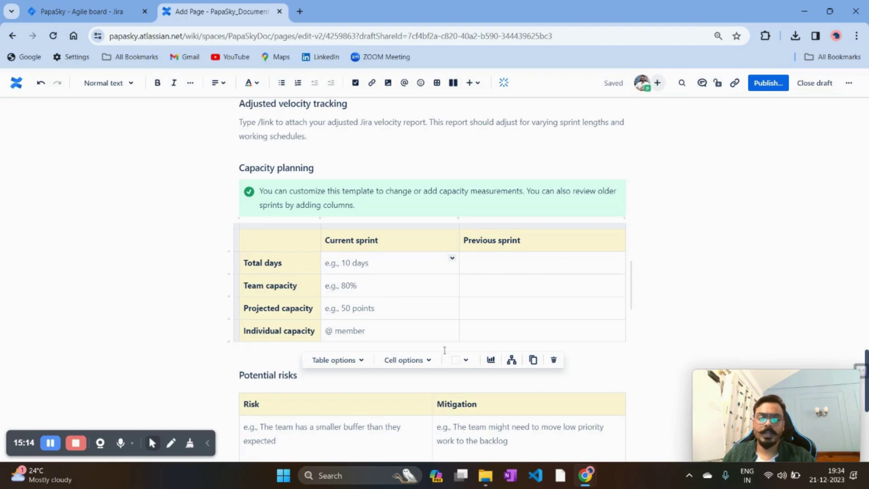
{"action": "scroll", "coordinate": [448, 349], "scroll_direction": "down", "scroll_amount": 3}
{"action": "scroll", "coordinate": [349, 312], "scroll_direction": "down", "scroll_amount": 4}
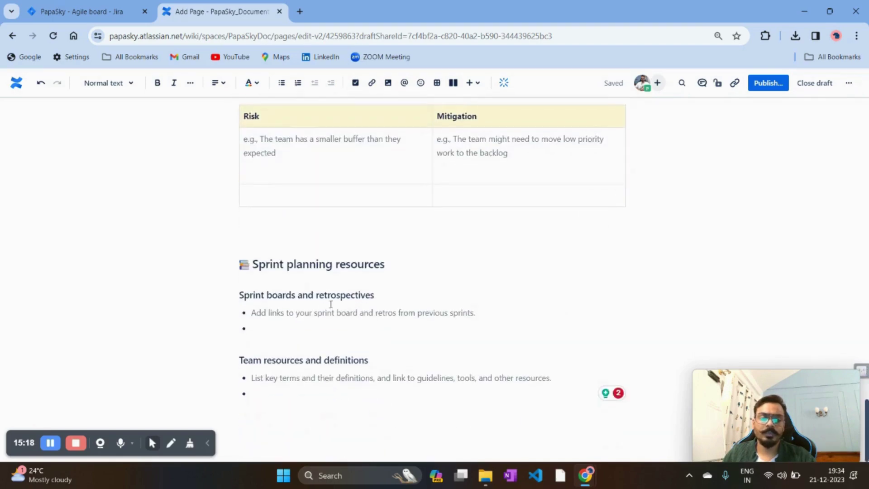
{"action": "scroll", "coordinate": [353, 310], "scroll_direction": "up", "scroll_amount": 7}
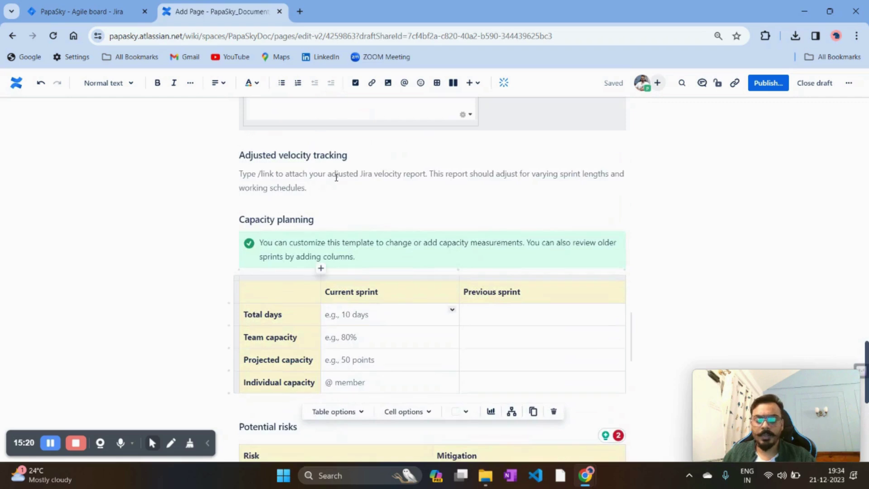
{"action": "scroll", "coordinate": [336, 178], "scroll_direction": "up", "scroll_amount": 1}
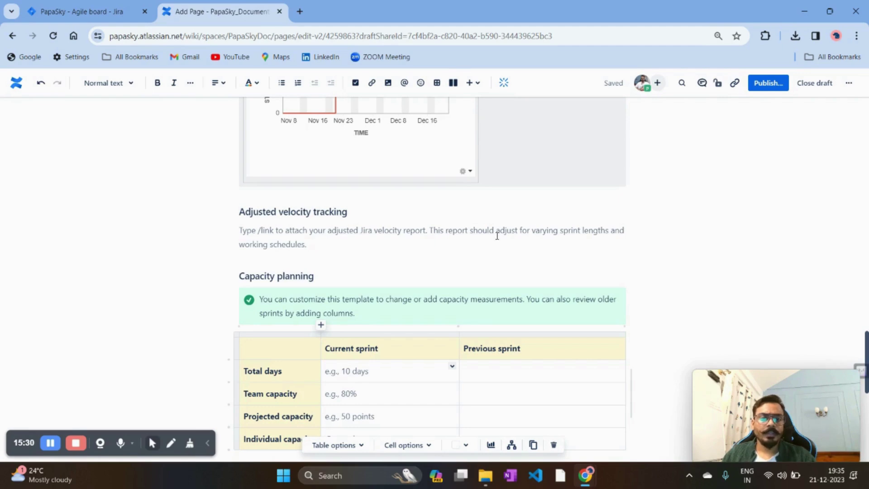
{"action": "scroll", "coordinate": [493, 236], "scroll_direction": "up", "scroll_amount": 3}
{"action": "scroll", "coordinate": [333, 245], "scroll_direction": "up", "scroll_amount": 15}
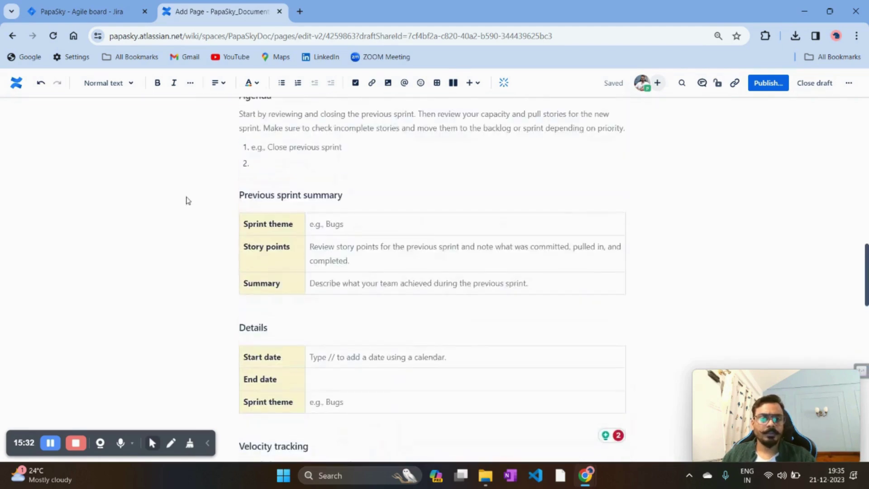
{"action": "scroll", "coordinate": [160, 231], "scroll_direction": "up", "scroll_amount": 5}
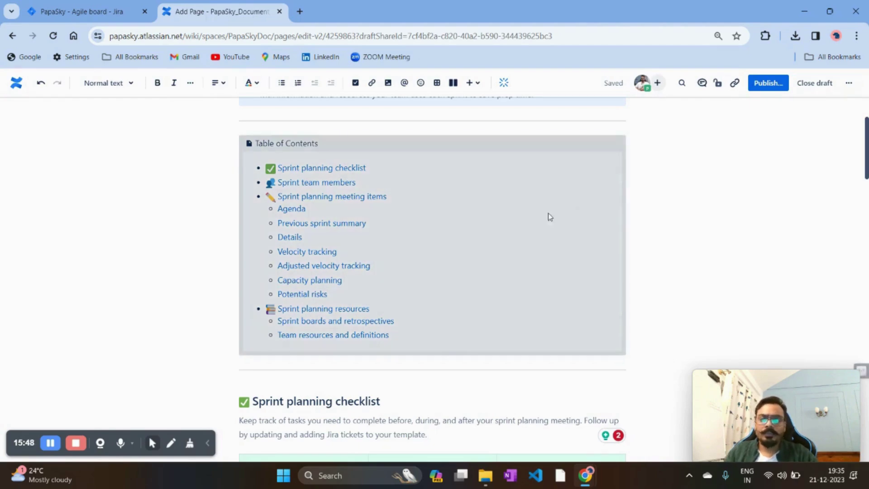
Give the sprint planning page the title "Team Papasky Sprint Planning for S5"
{"action": "scroll", "coordinate": [548, 212], "scroll_direction": "up", "scroll_amount": 3}
{"action": "left_click", "coordinate": [762, 86]}
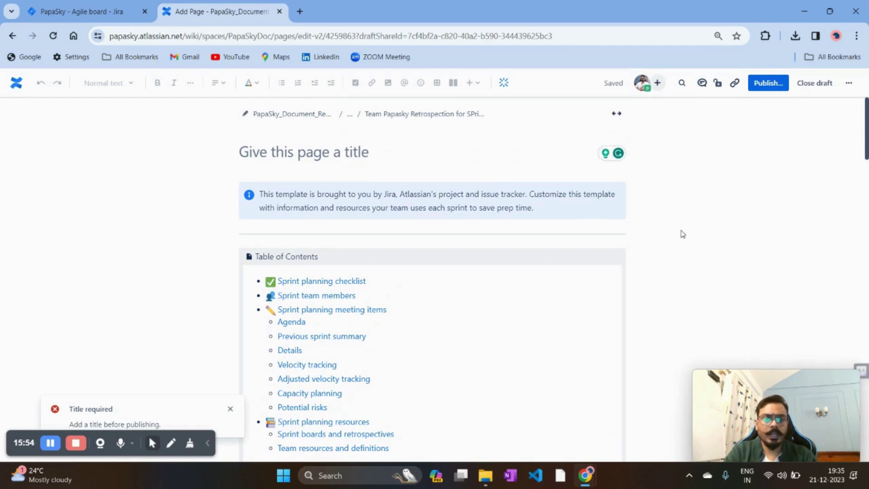
{"action": "type", "text": "Sp"}
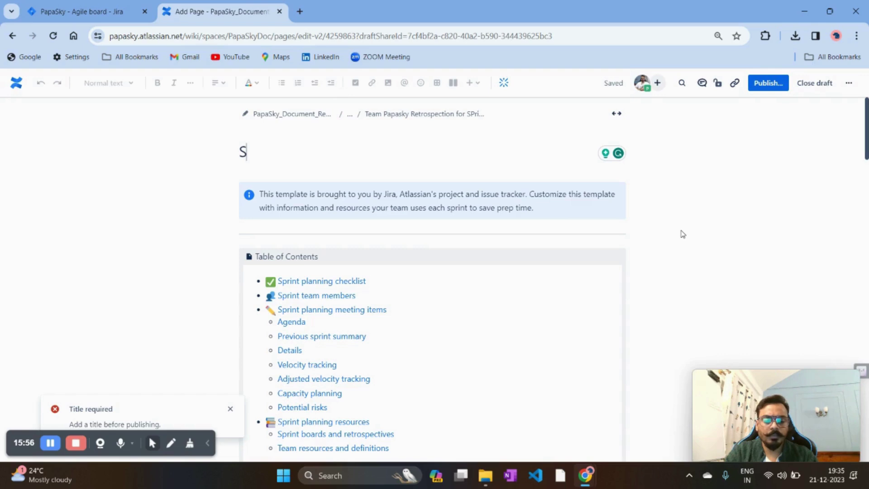
{"action": "key", "text": "BackSpace"}
{"action": "key", "text": "BackSpace"}
{"action": "type", "text": "Team "}
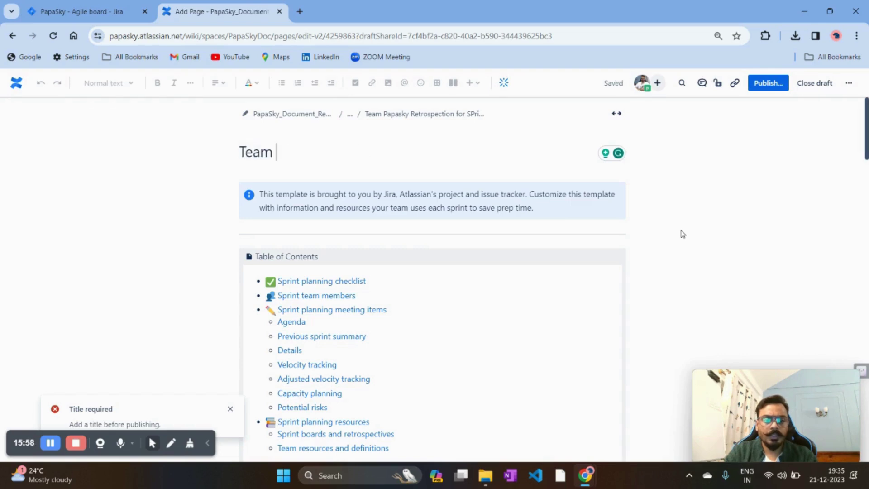
{"action": "type", "text": "Papasky "}
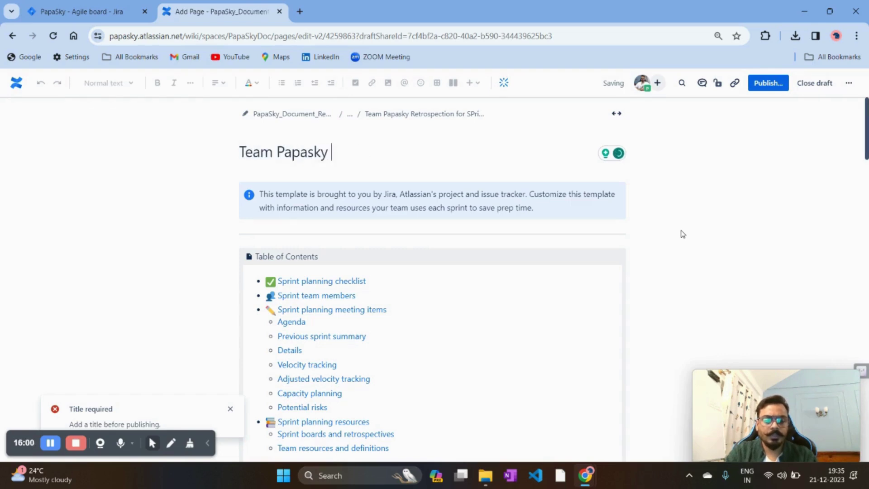
{"action": "type", "text": "Sprint "}
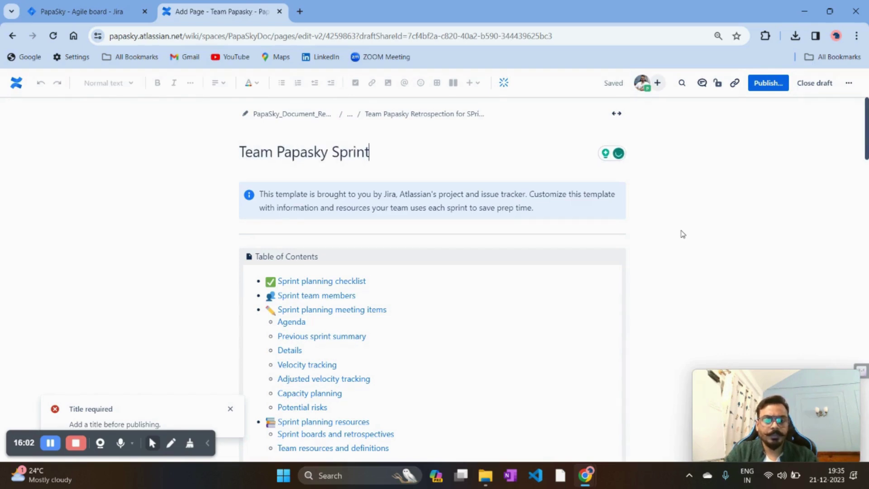
{"action": "type", "text": "Planning "}
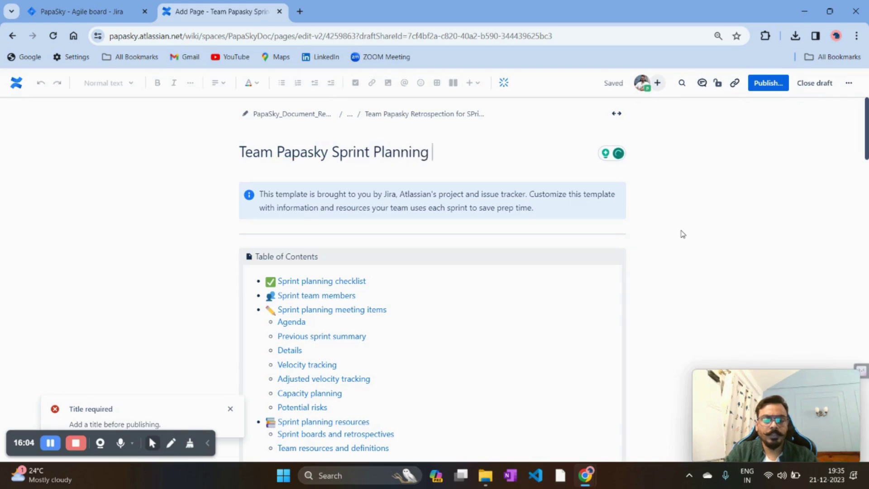
{"action": "type", "text": "for S1"}
{"action": "key", "text": "BackSpace"}
{"action": "type", "text": "5"}
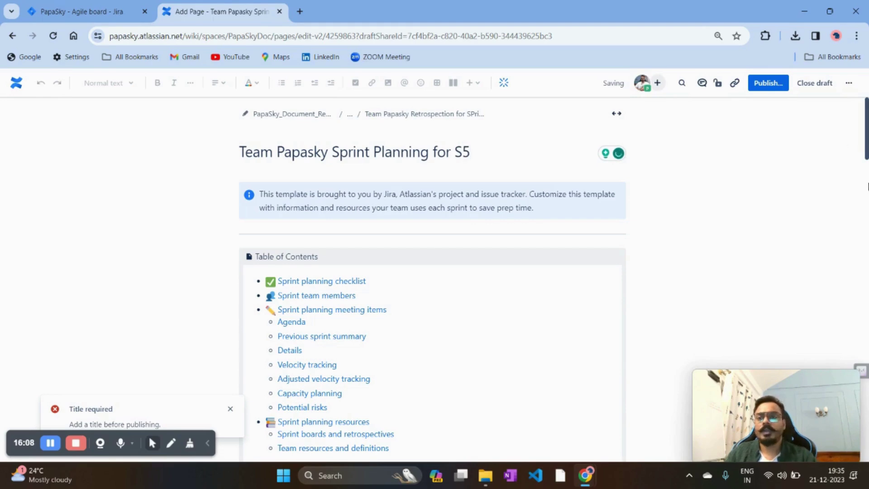
Publish the sprint planning page in its current location and look over its table of contents, checklist and team members table
{"action": "left_click", "coordinate": [753, 83]}
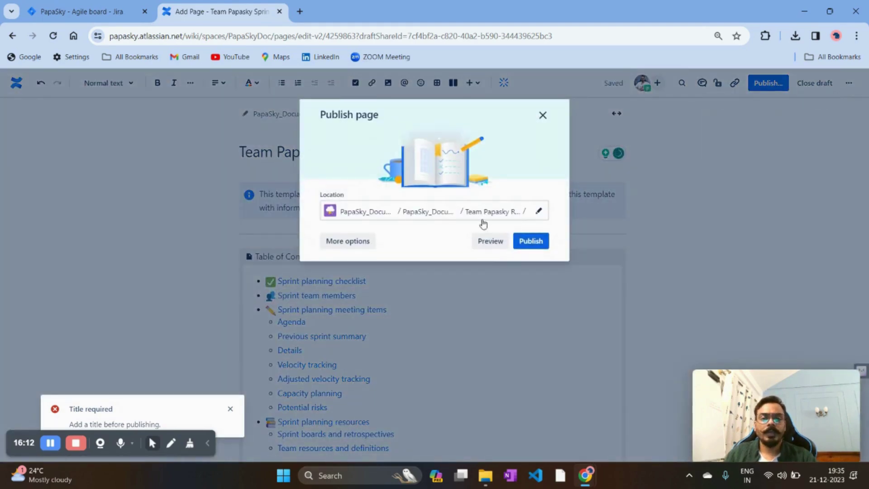
{"action": "left_click", "coordinate": [530, 242]}
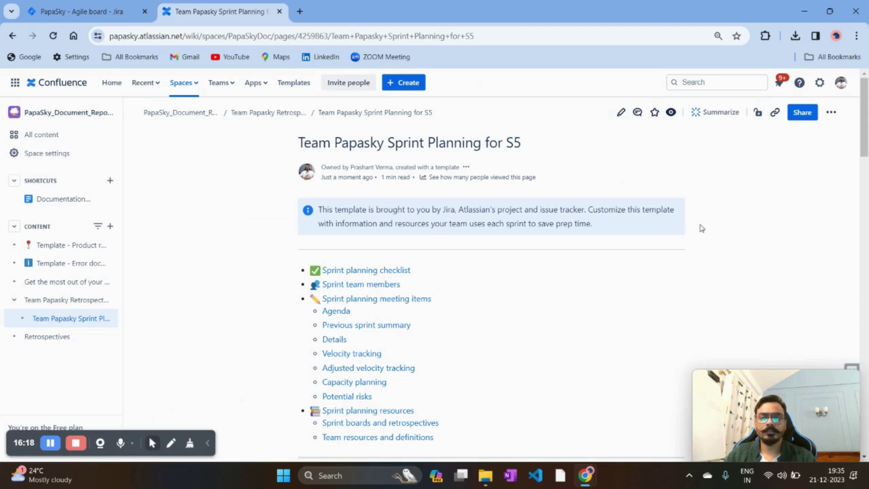
{"action": "scroll", "coordinate": [650, 162], "scroll_direction": "down", "scroll_amount": 9}
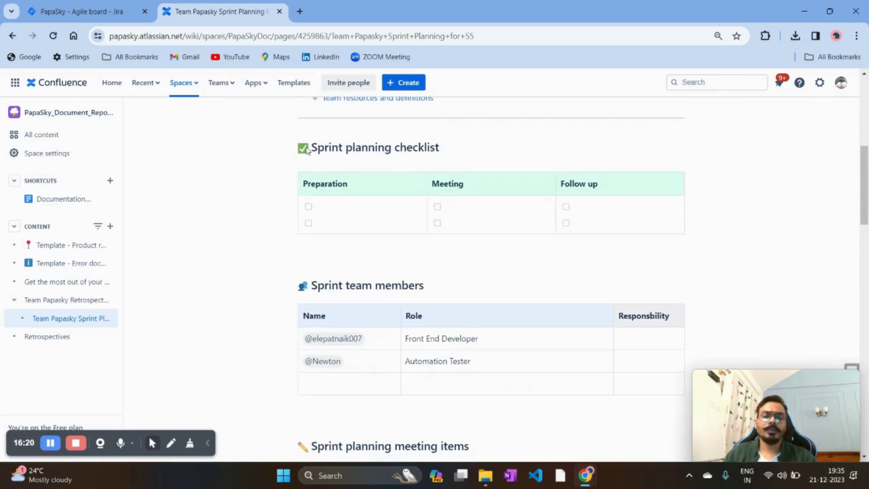
{"action": "scroll", "coordinate": [547, 196], "scroll_direction": "up", "scroll_amount": 10}
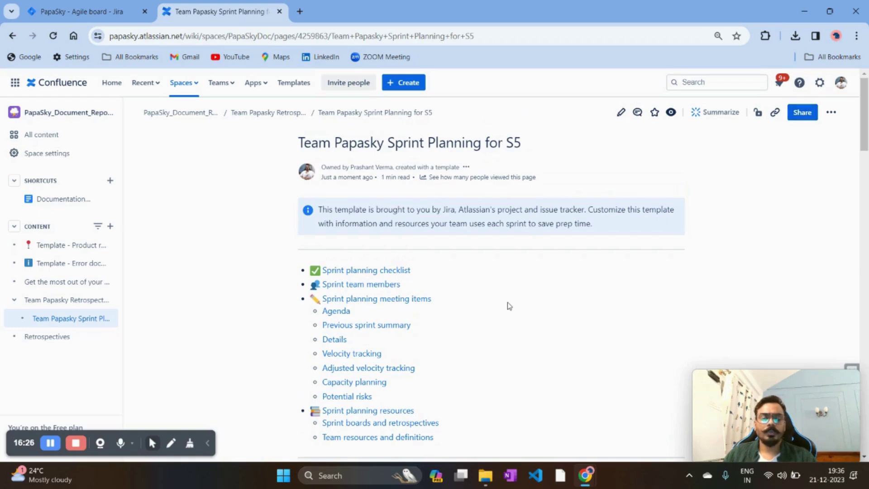
{"action": "scroll", "coordinate": [495, 312], "scroll_direction": "down", "scroll_amount": 4}
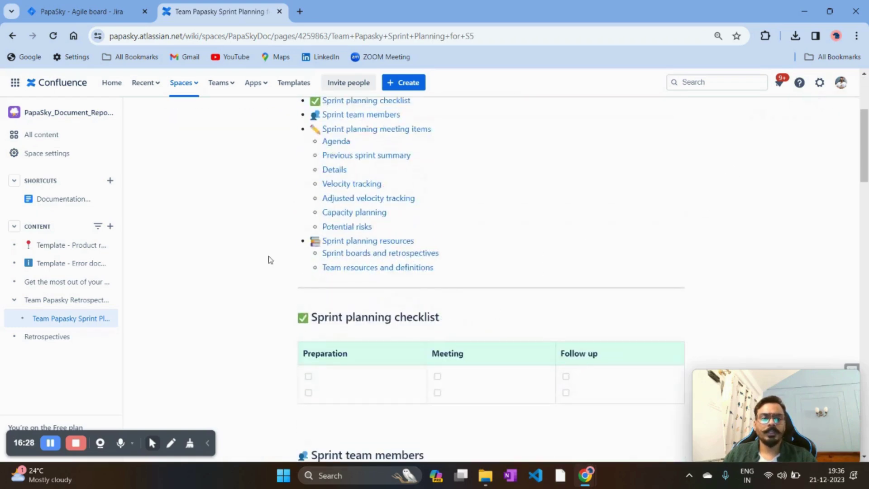